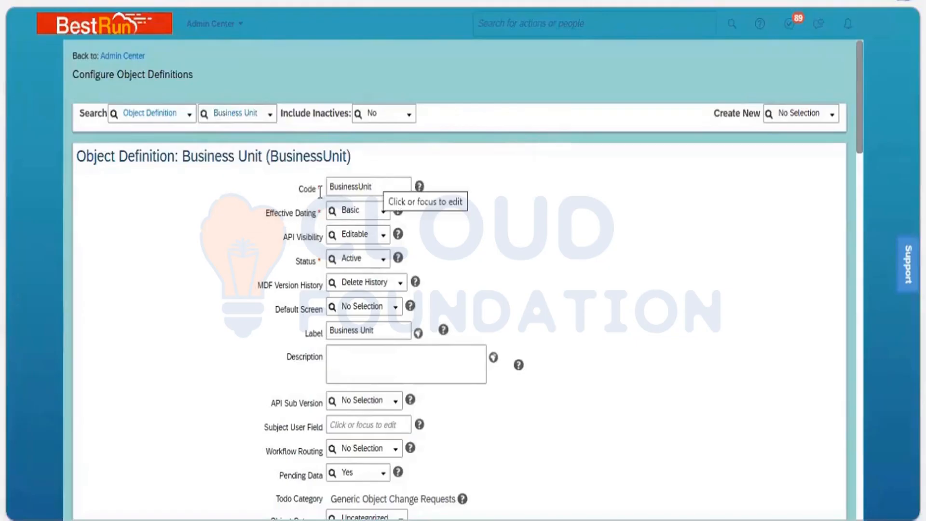
Examine the Business Unit object's code, its field list and the data types available for the blank new field
double_click(319, 191)
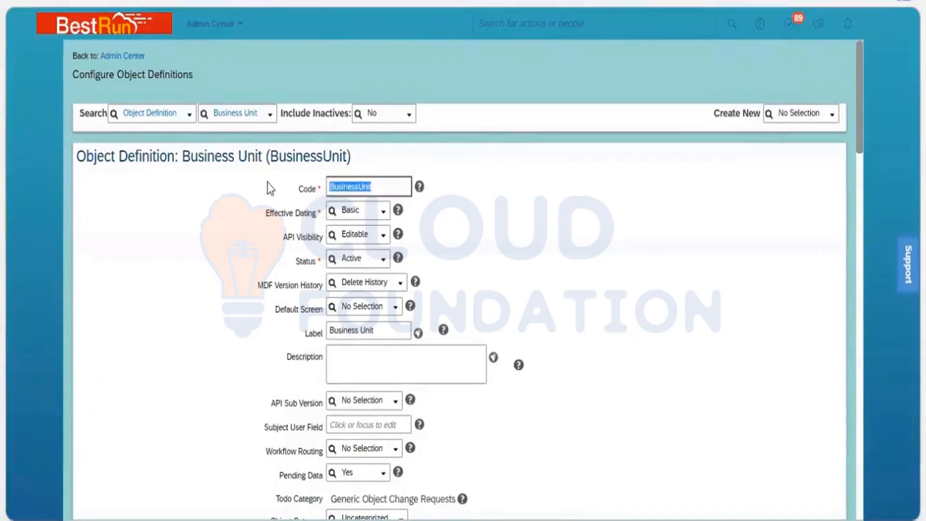
click(154, 172)
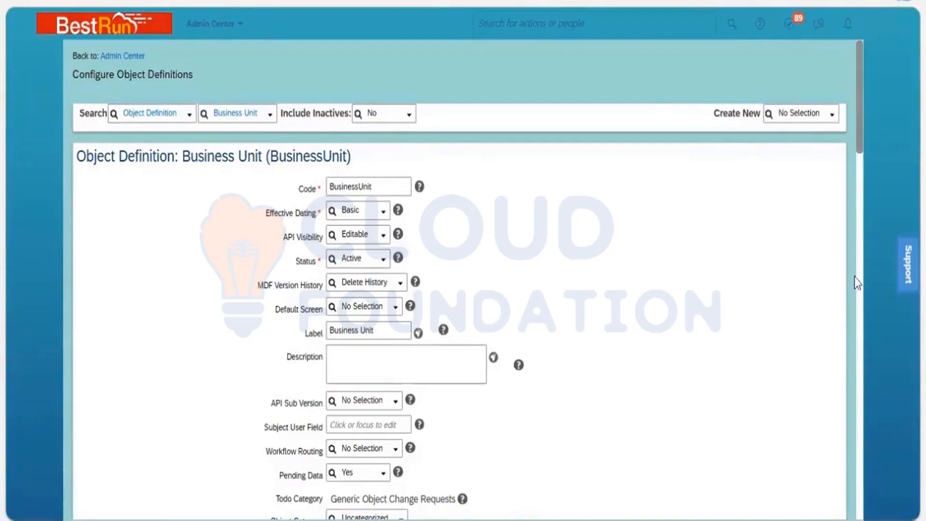
scroll(856, 284, down, 10)
scroll(855, 282, down, 5)
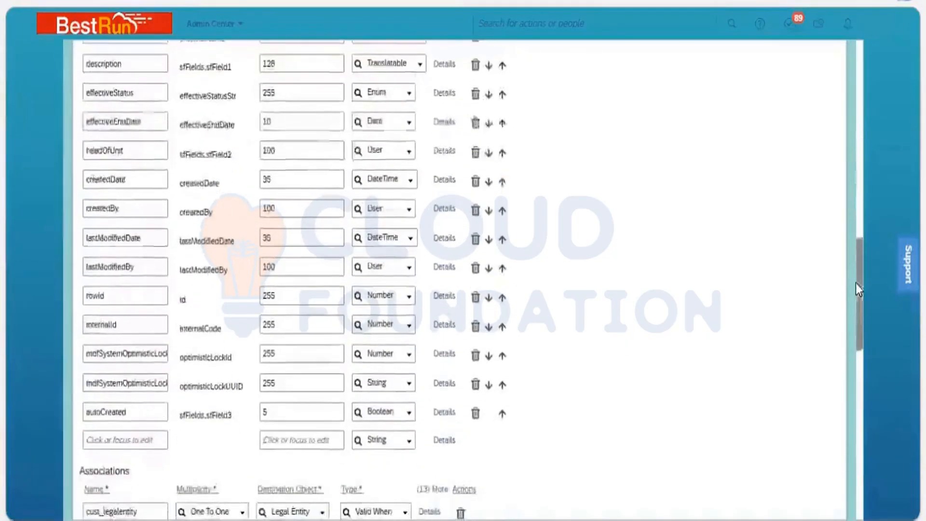
scroll(859, 328, down, 5)
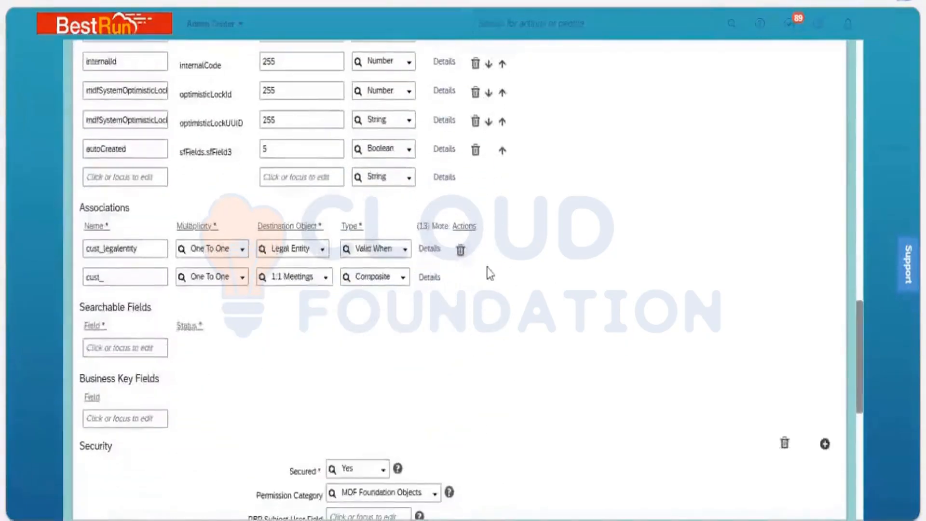
scroll(458, 277, up, 2)
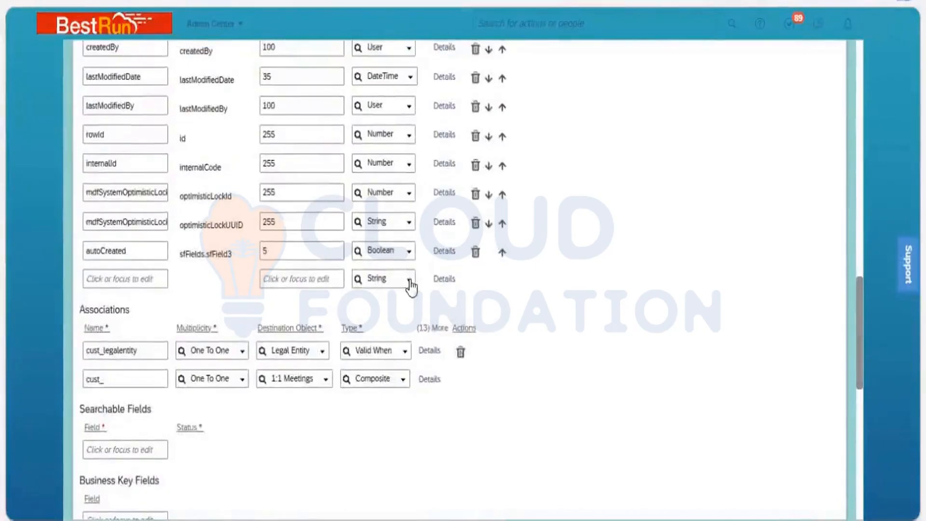
click(410, 281)
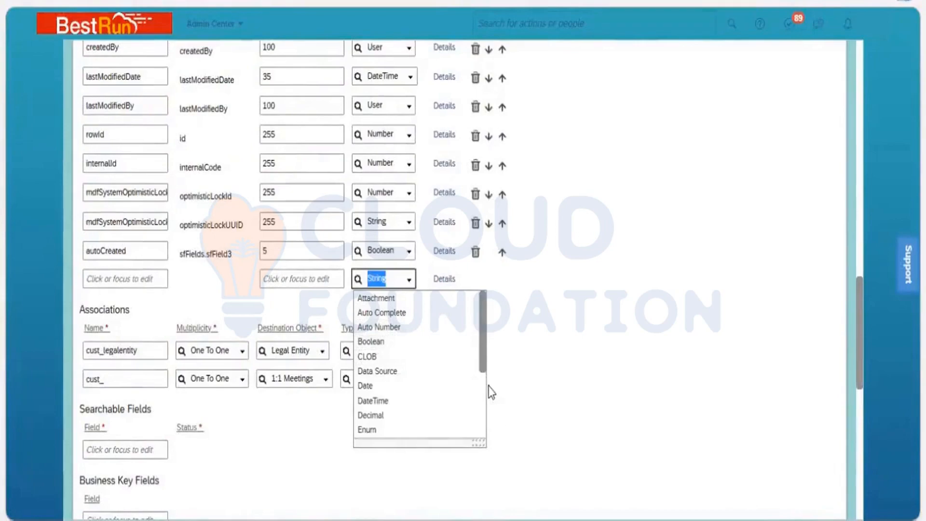
scroll(417, 382, down, 5)
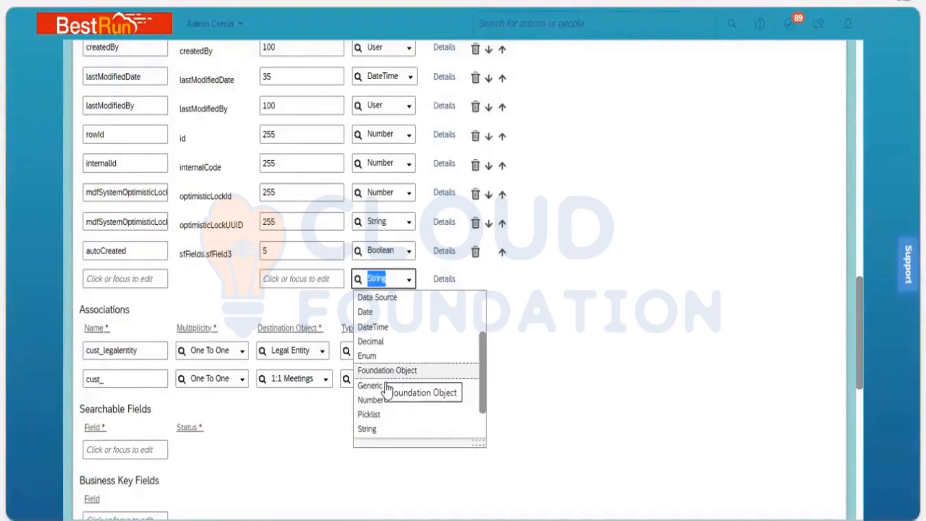
In the blank new field's details, set the data type to Foundation Object and go to Valid Values Source
click(443, 280)
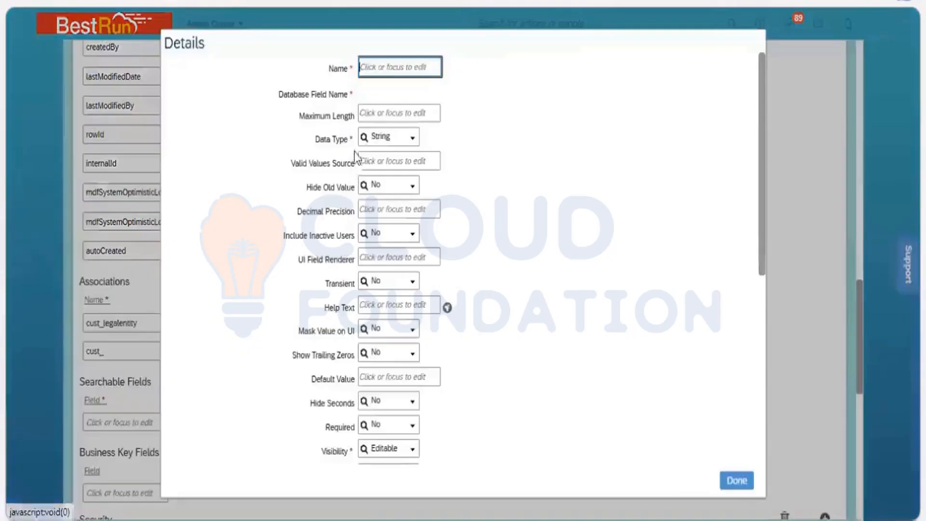
click(413, 143)
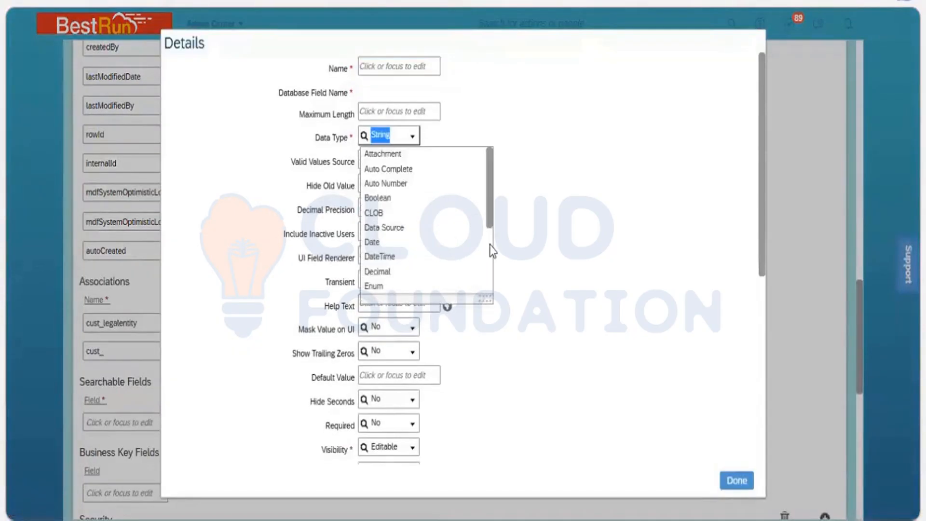
scroll(410, 190, down, 3)
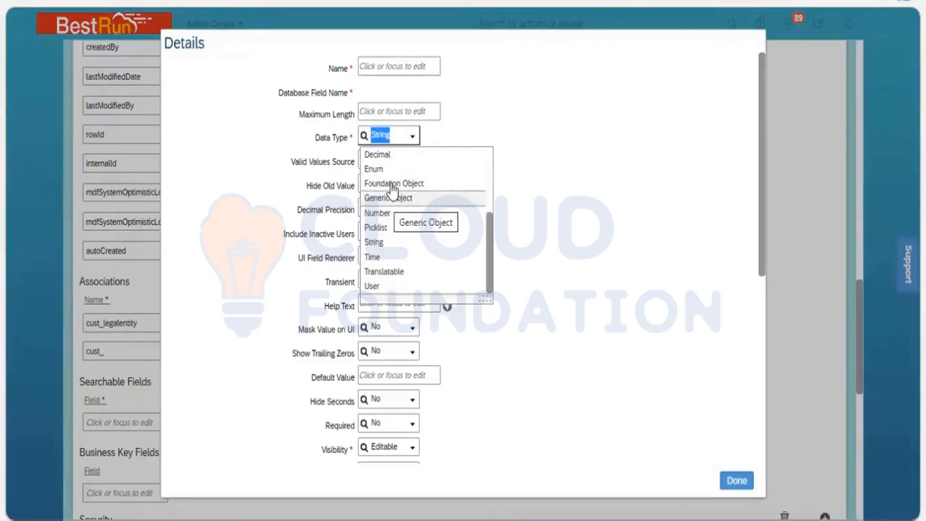
click(341, 163)
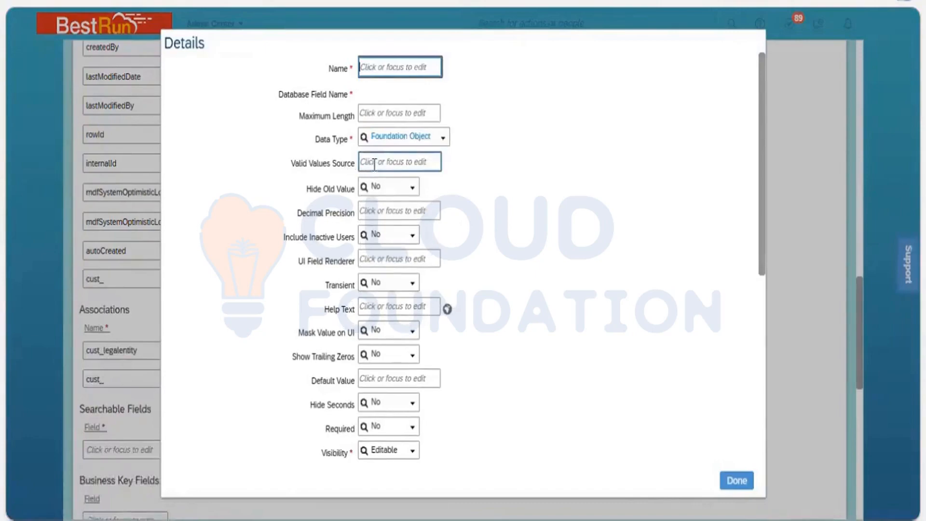
click(375, 164)
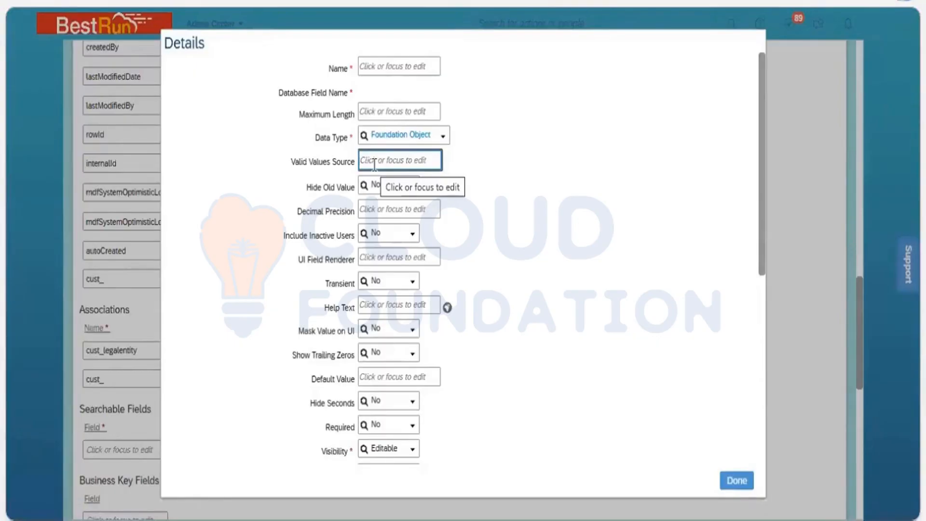
Change the new field's data type to Generic Object and accept its details
click(442, 140)
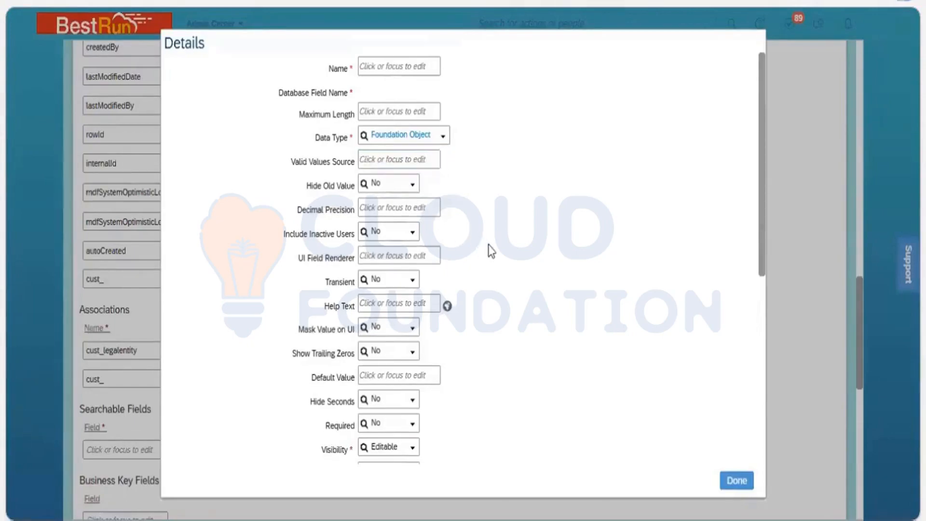
scroll(386, 217, down, 3)
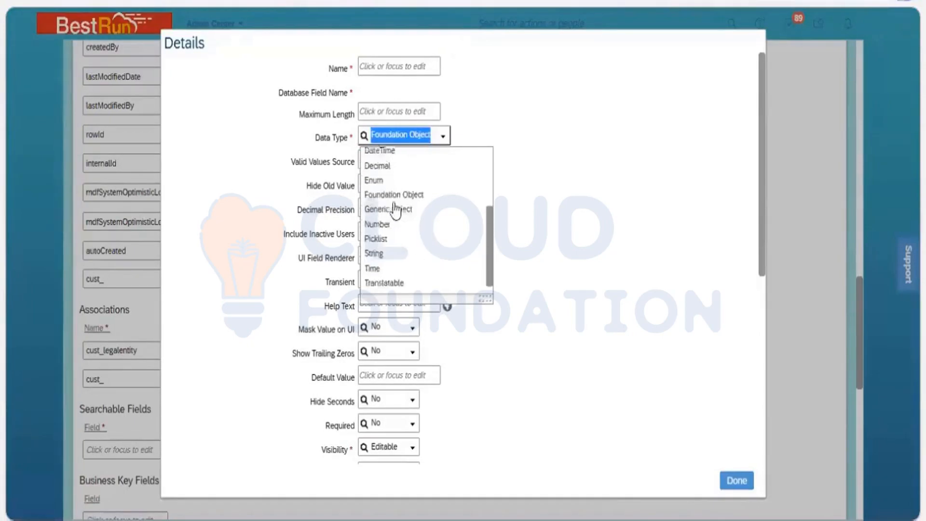
key(Up)
key(Up)
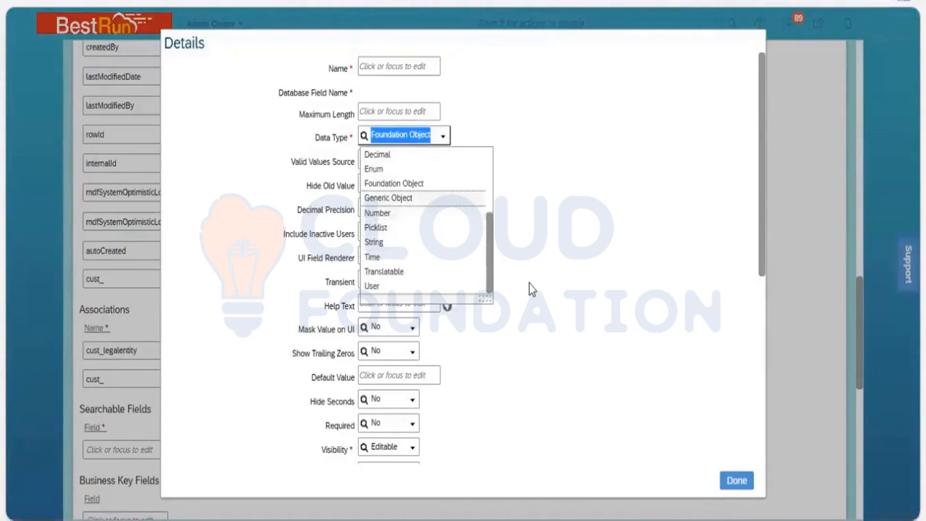
key(Return)
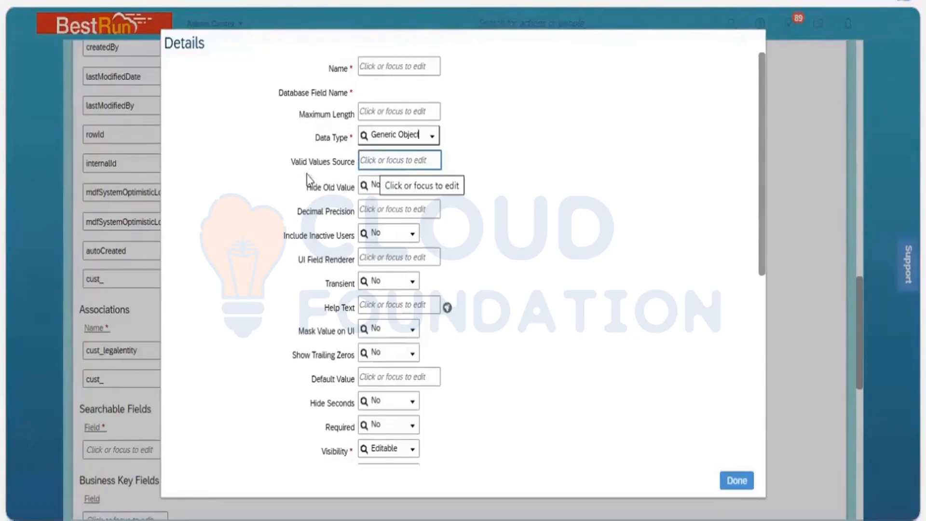
key(Tab)
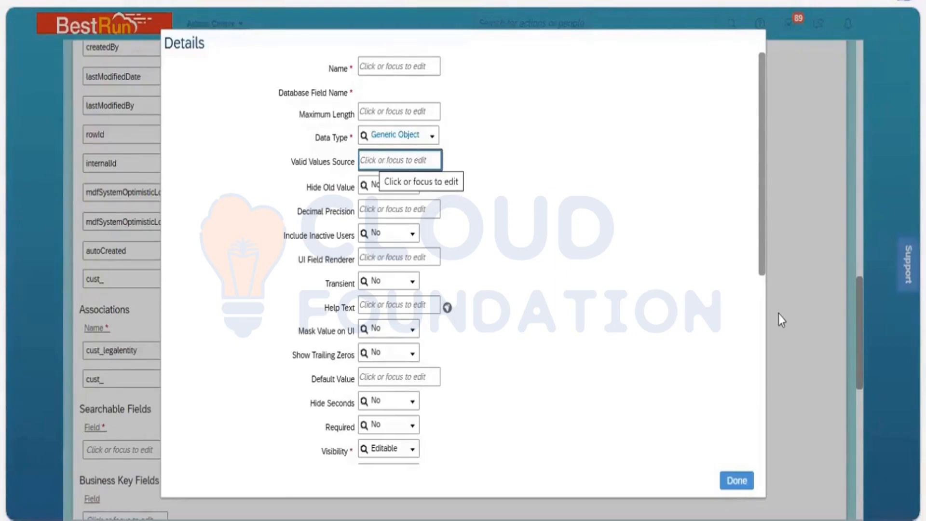
click(748, 481)
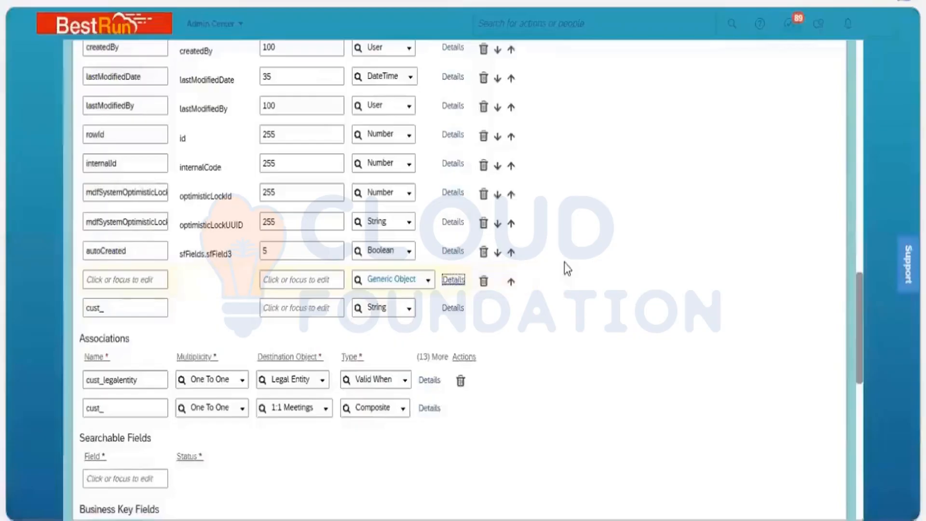
Set the new unnamed field's data type to Time in the field list
click(427, 286)
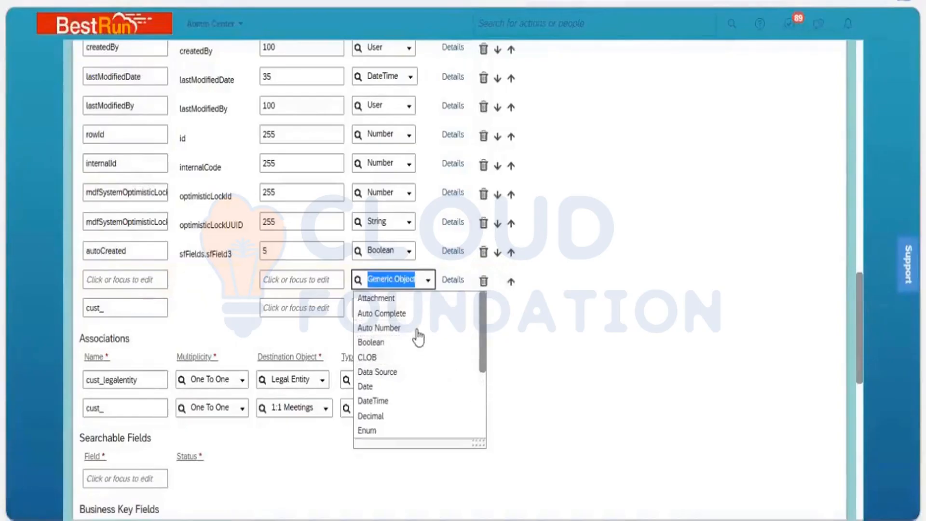
scroll(418, 338, down, 3)
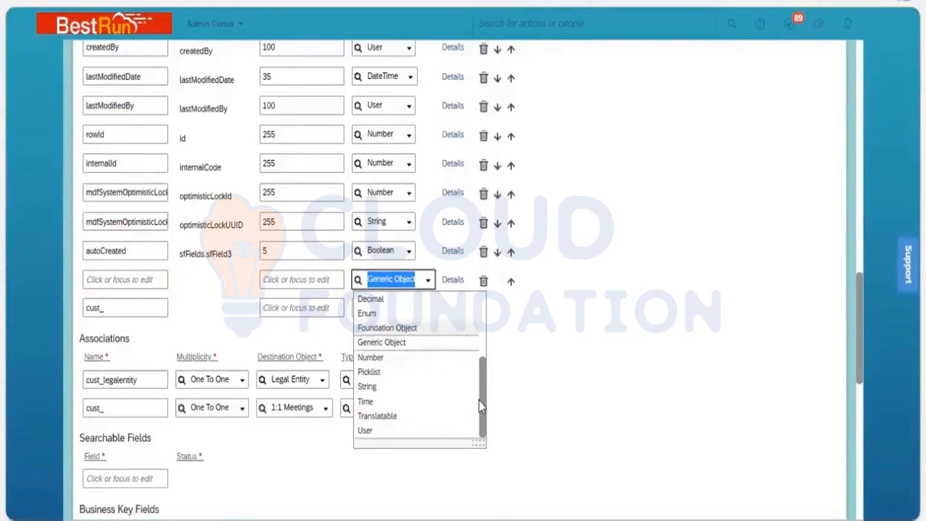
click(426, 284)
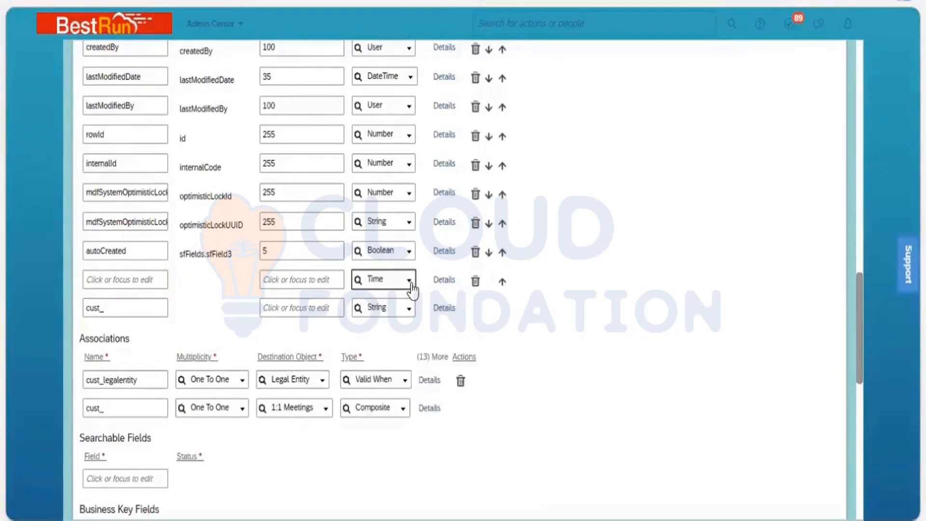
Review the data type choices for the new field and look through the Business Unit's full field list
click(411, 283)
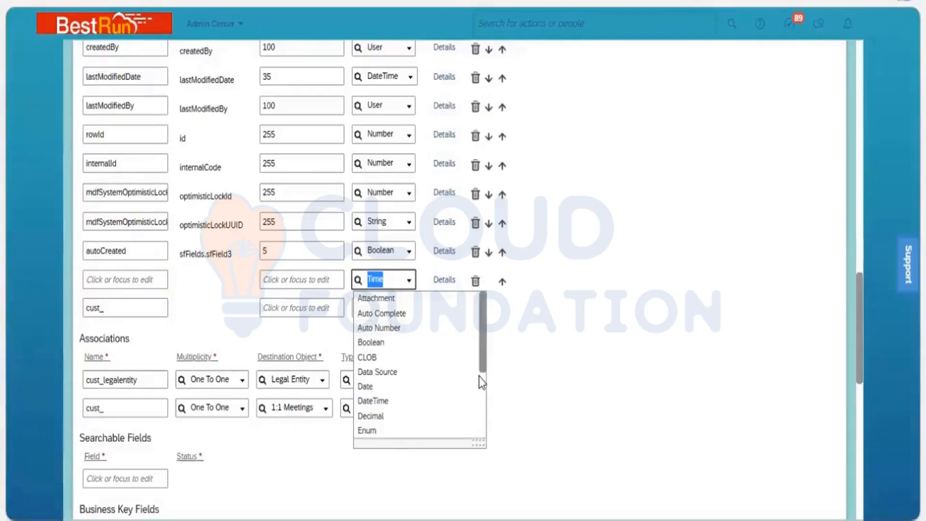
scroll(482, 398, down, 5)
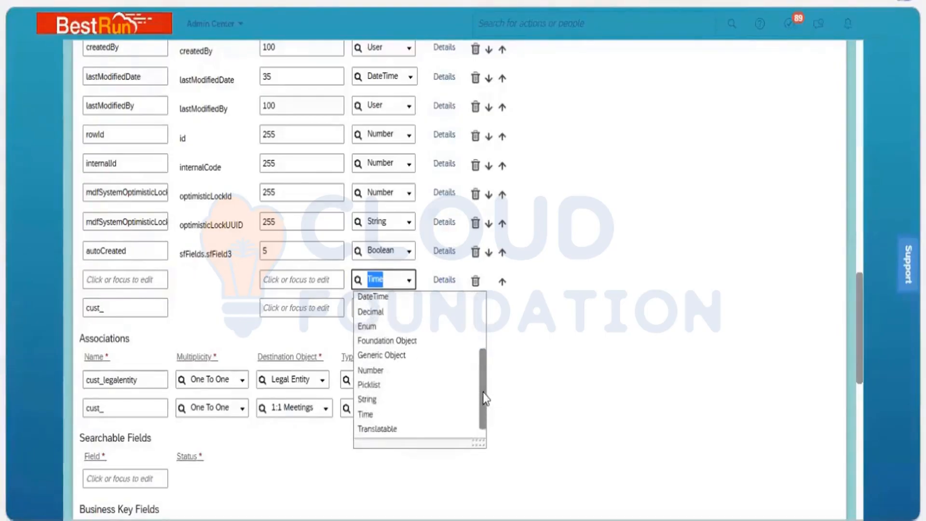
scroll(484, 337, up, 5)
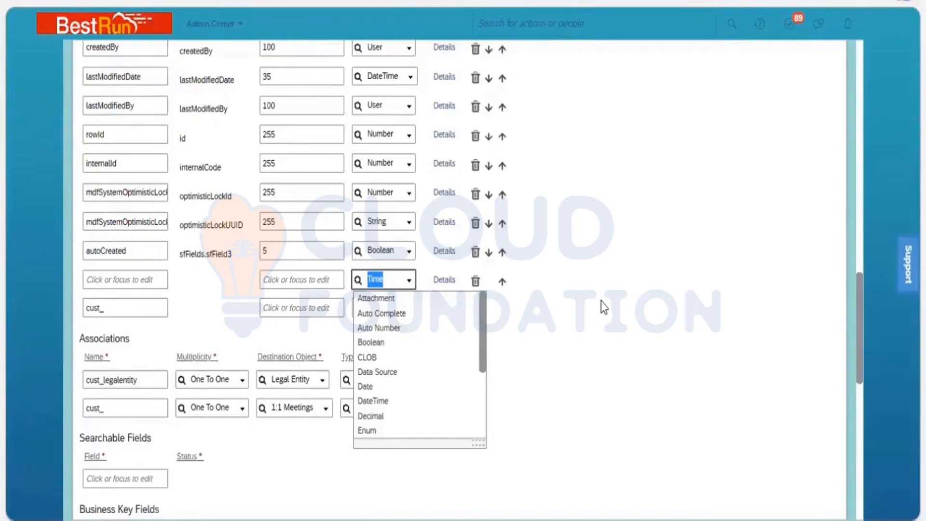
click(858, 368)
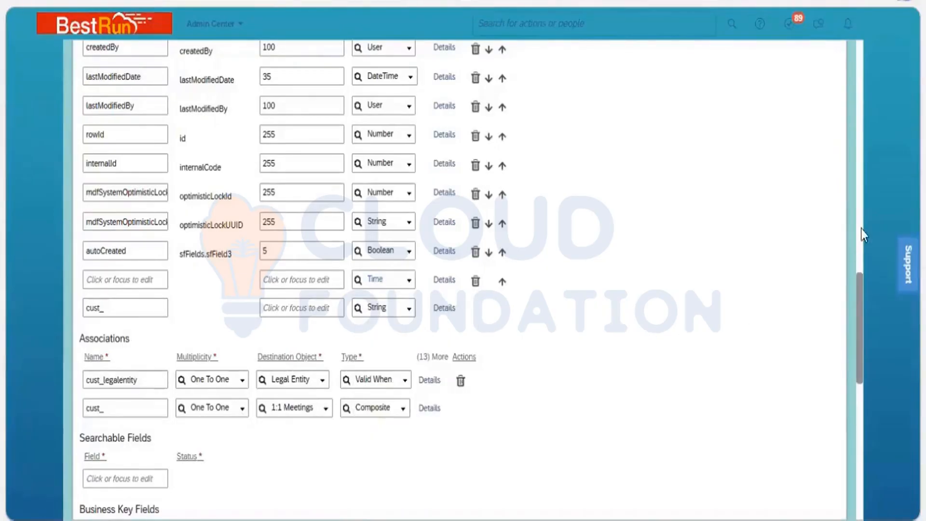
scroll(858, 250, up, 15)
scroll(865, 320, down, 2)
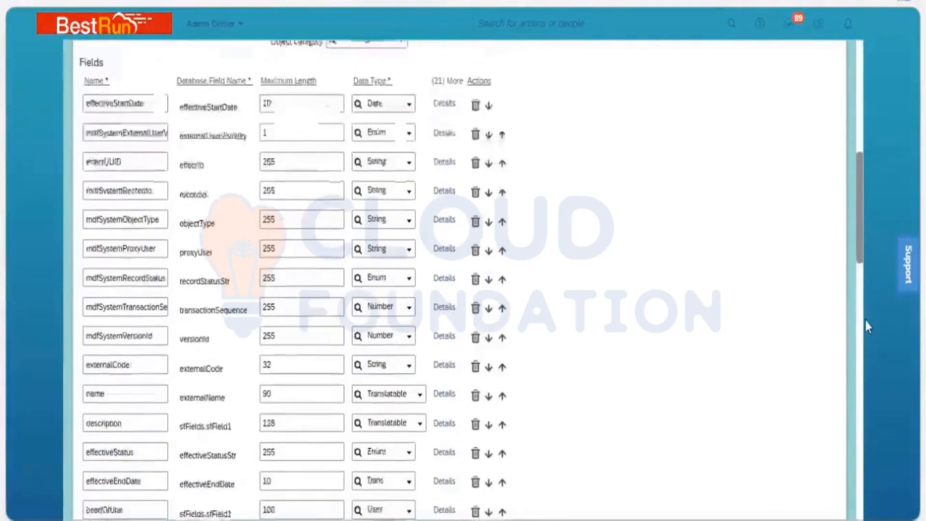
scroll(865, 320, down, 7)
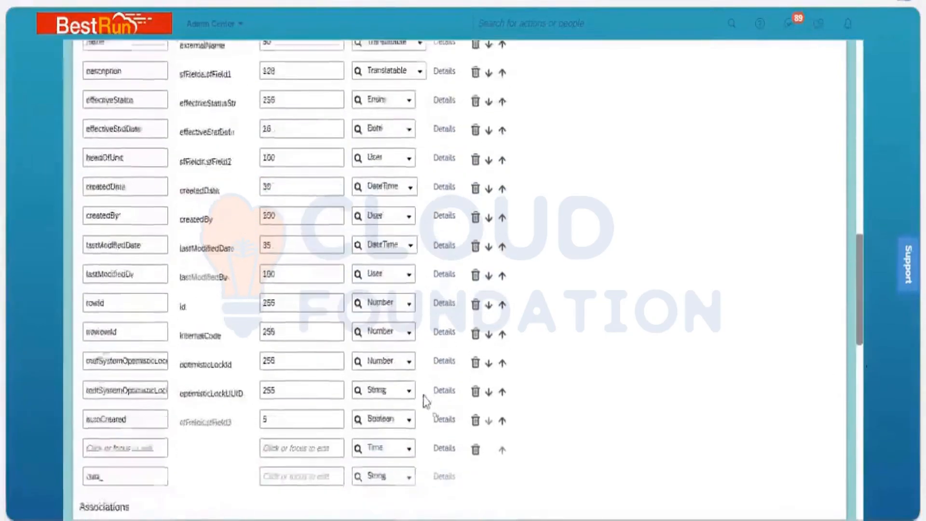
scroll(425, 401, down, 2)
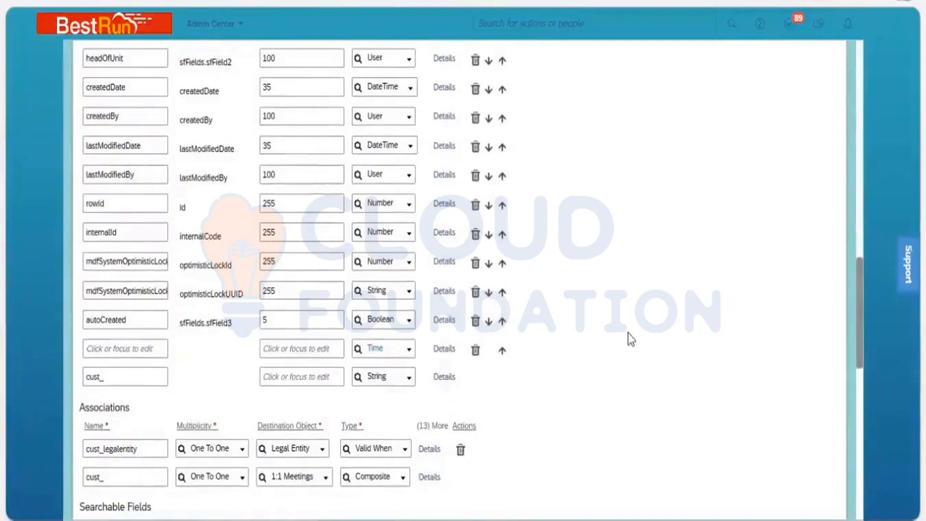
Open the Time field's details and examine its data type, valid values source, decimal precision, visibility, status and label settings
click(443, 348)
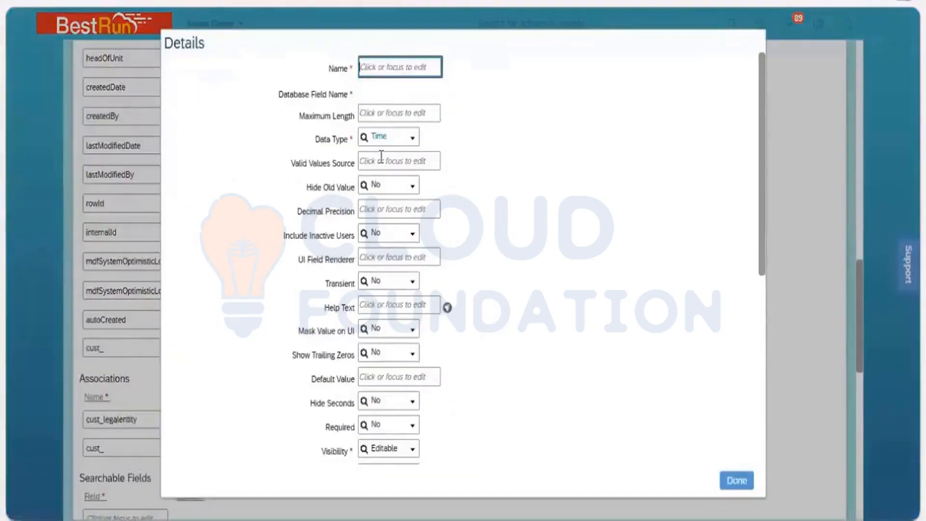
click(381, 157)
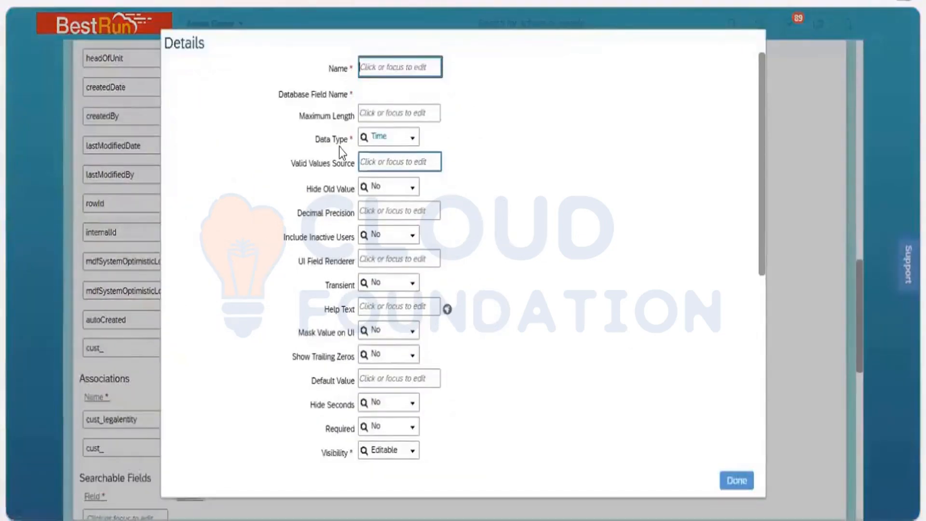
click(413, 137)
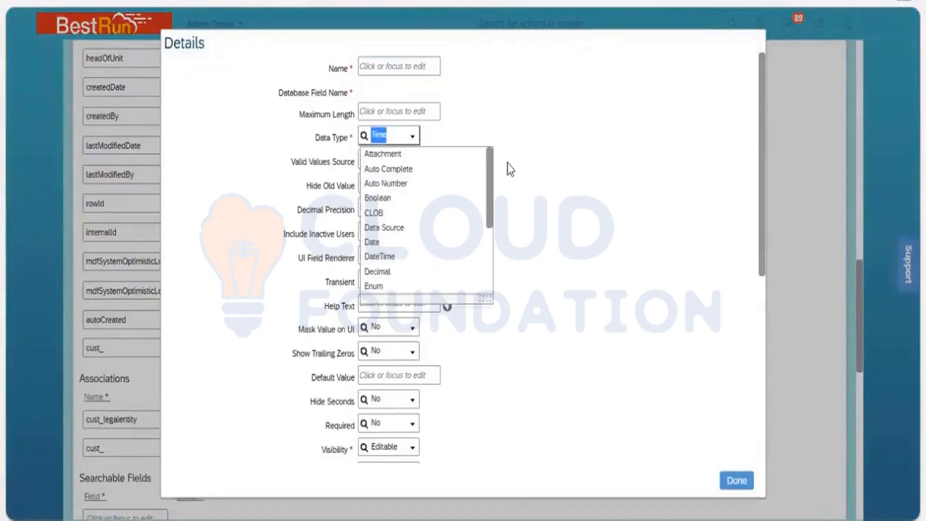
click(502, 163)
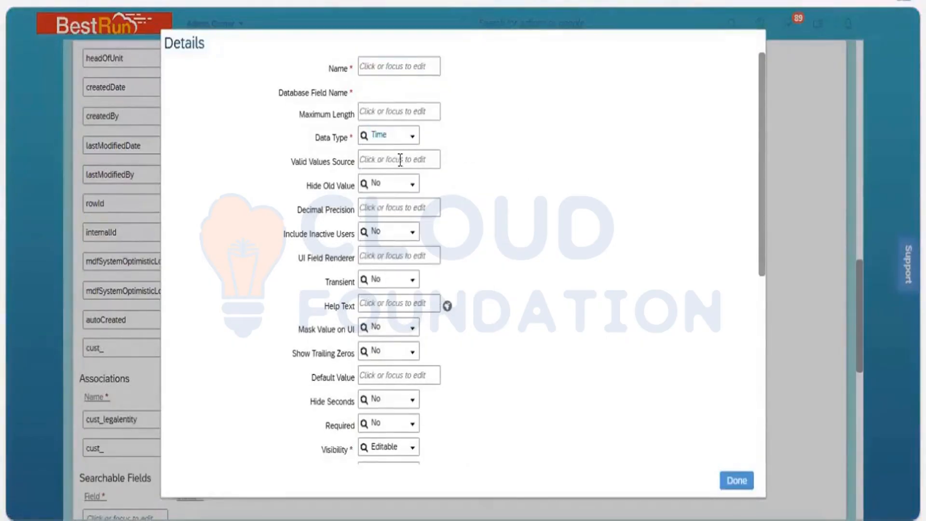
click(400, 160)
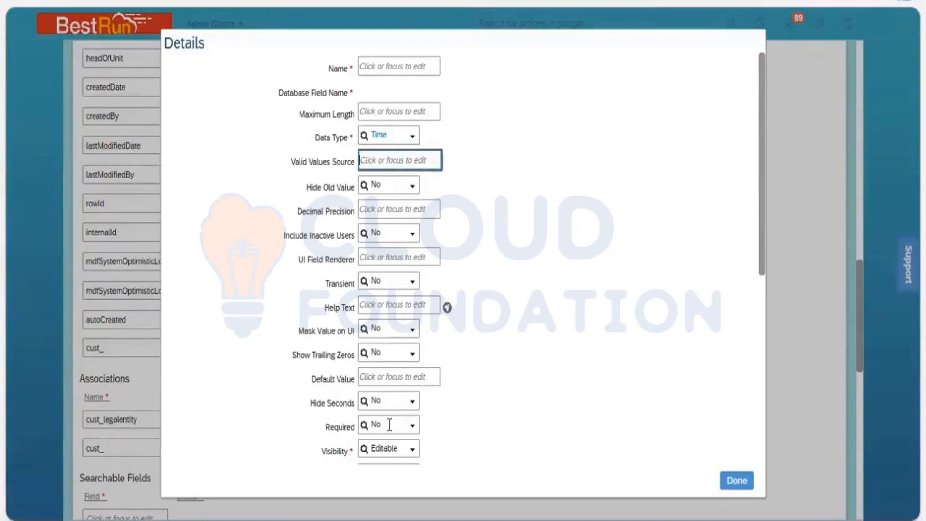
click(395, 208)
drag(761, 180, 760, 299)
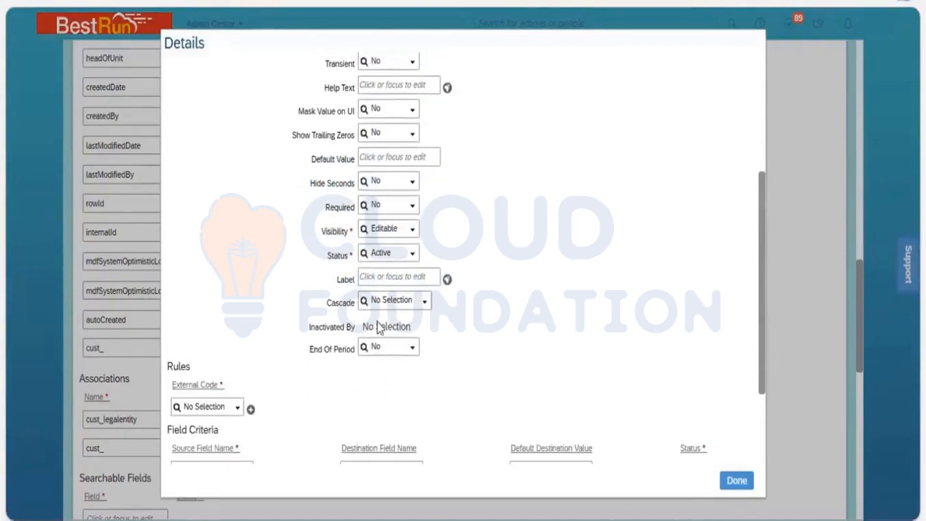
click(392, 283)
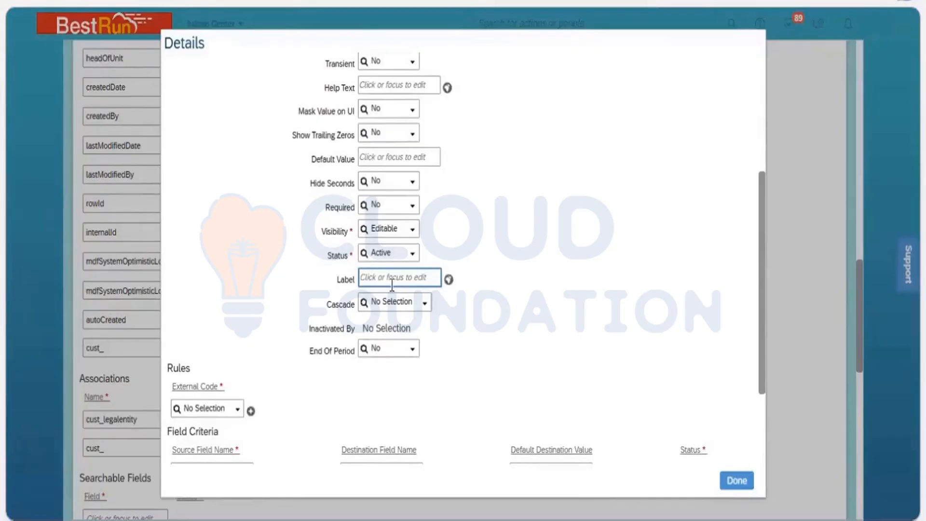
Examine the Time field's rules, maximum length, name and remaining detail settings, and close its details
click(217, 372)
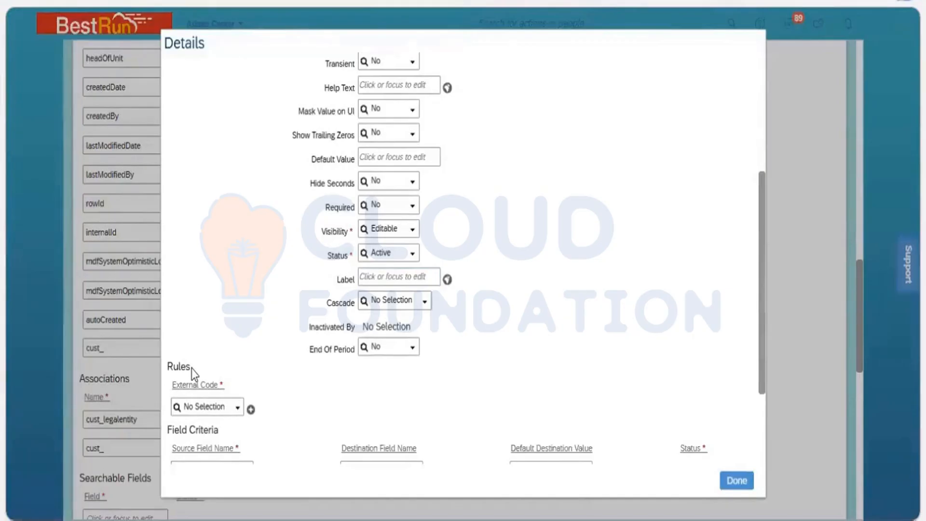
drag(191, 369, 167, 366)
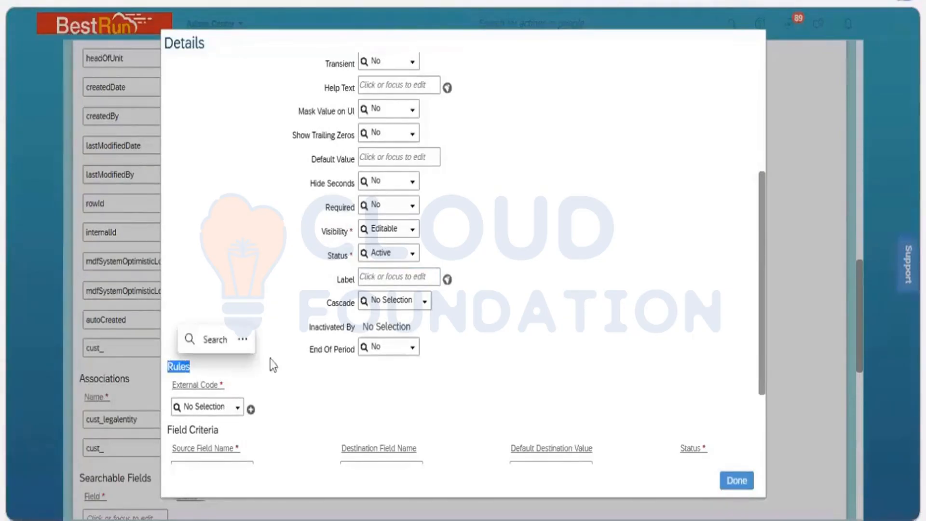
click(340, 391)
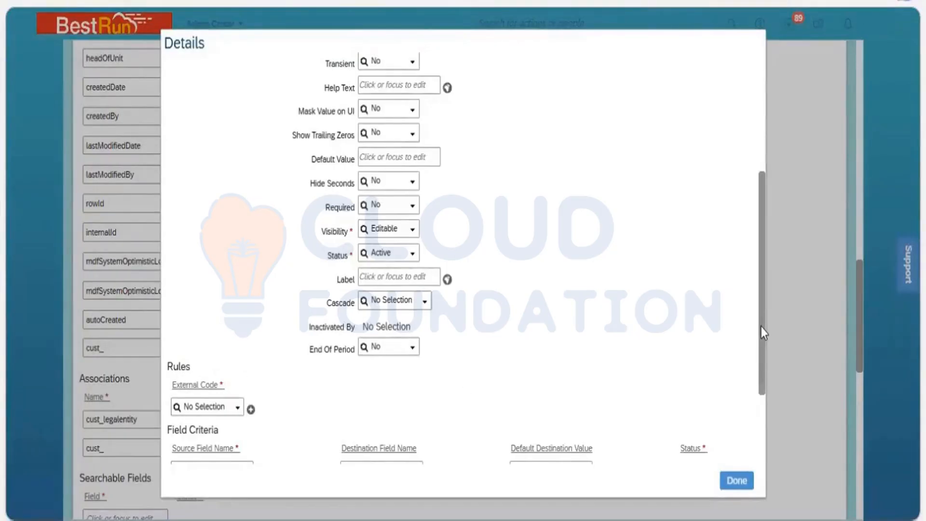
drag(760, 328, 755, 192)
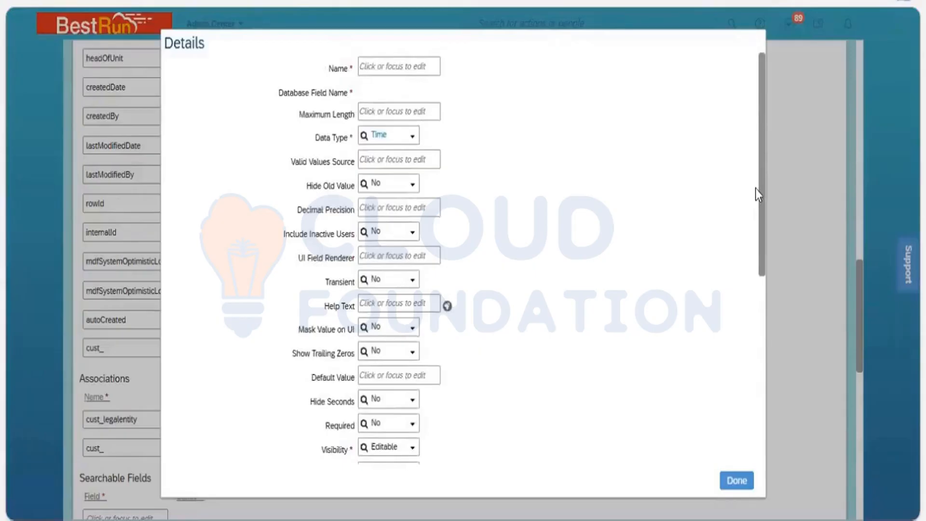
click(364, 119)
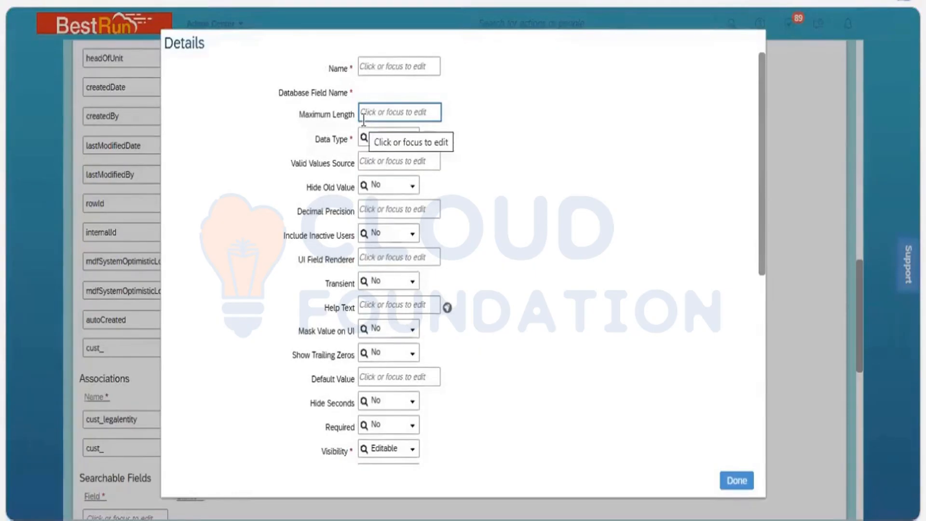
click(370, 67)
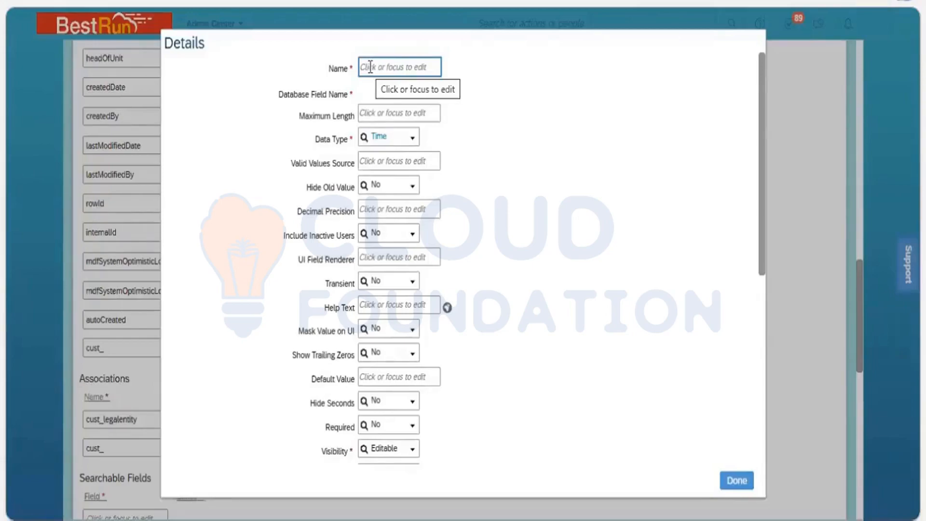
click(402, 207)
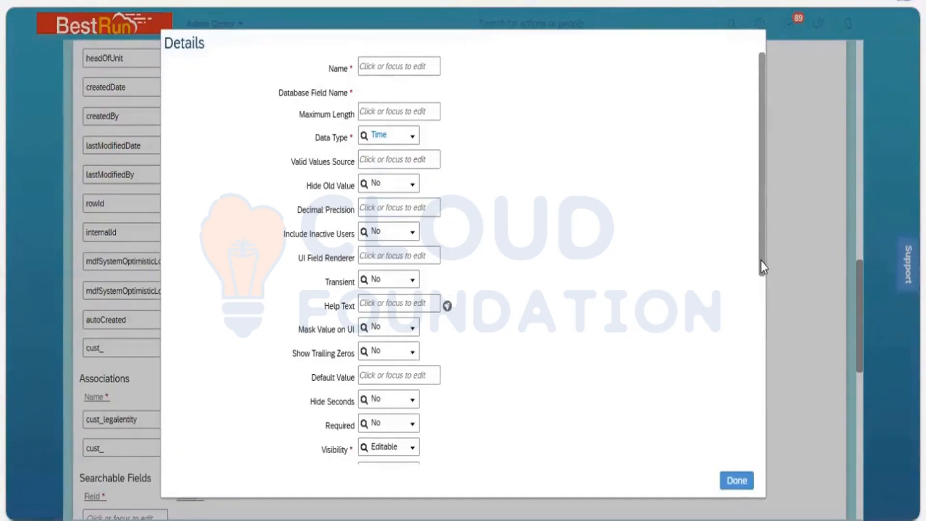
drag(761, 262, 756, 343)
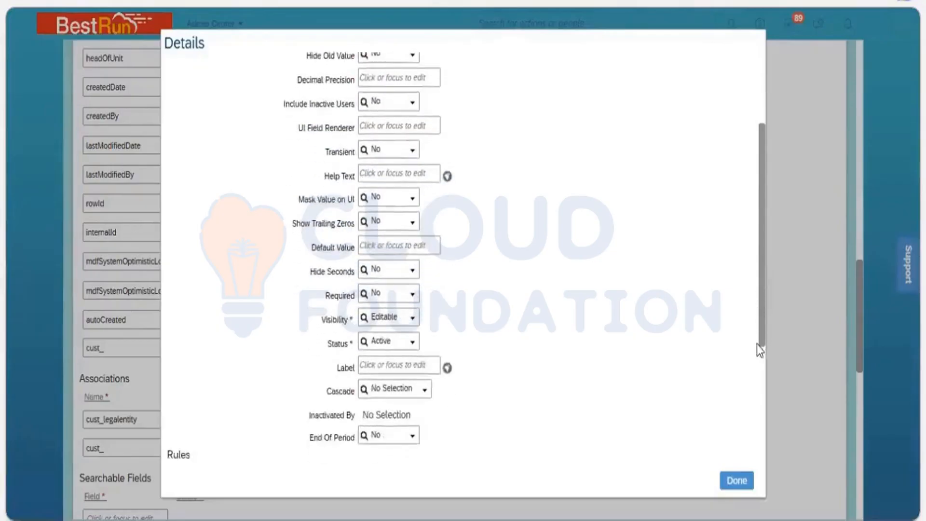
click(751, 474)
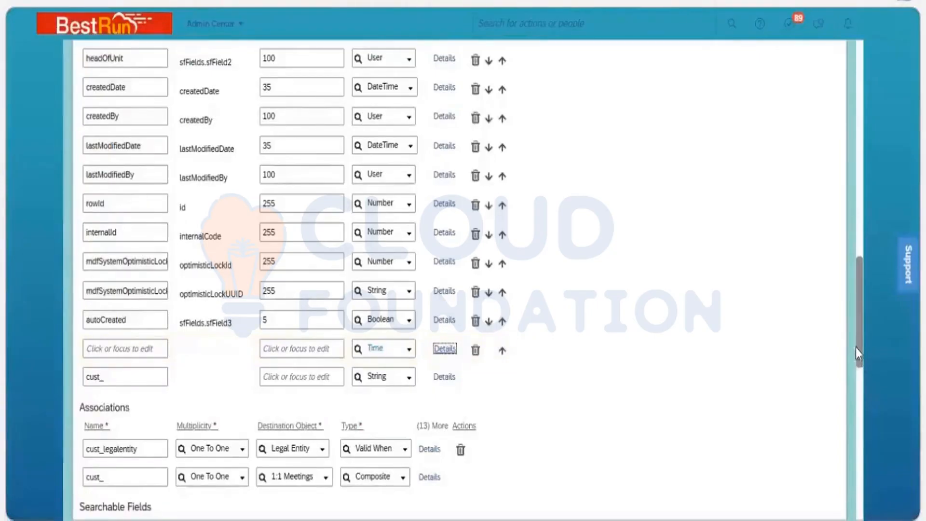
Change the externalCode field's label to "Business Area _ID" in its details and accept them
drag(852, 337, 849, 245)
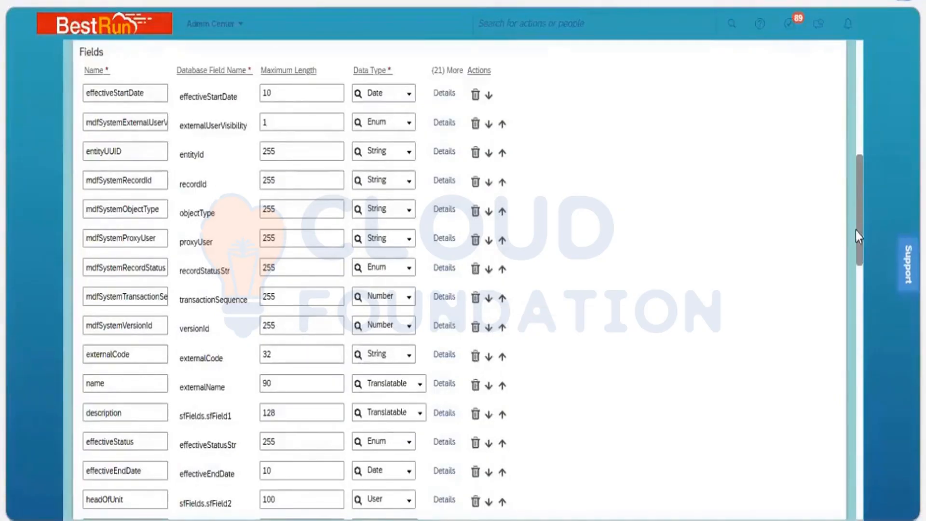
scroll(859, 256, down, 4)
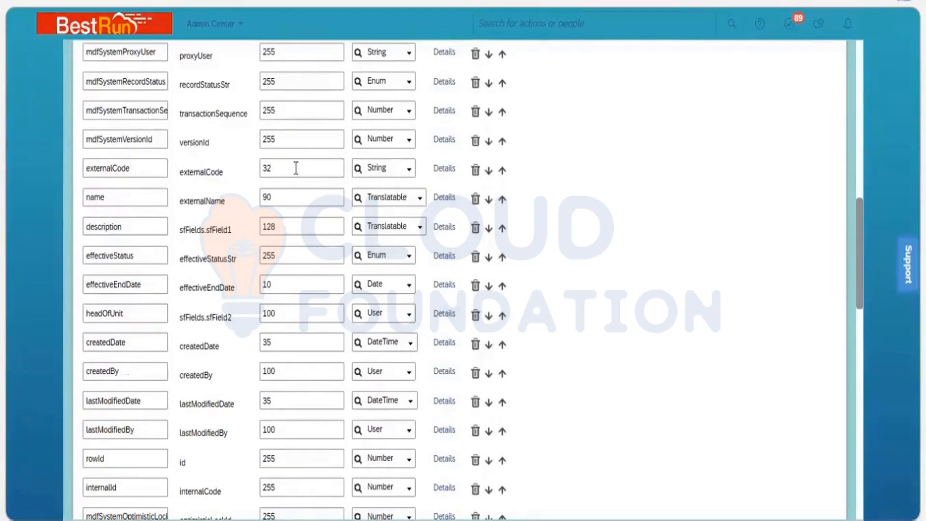
click(444, 169)
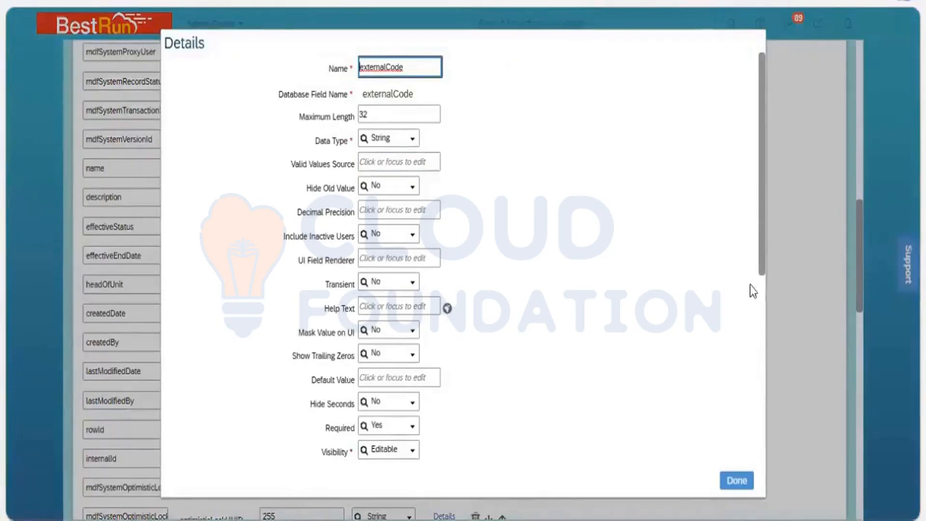
scroll(756, 333, down, 3)
scroll(756, 343, down, 3)
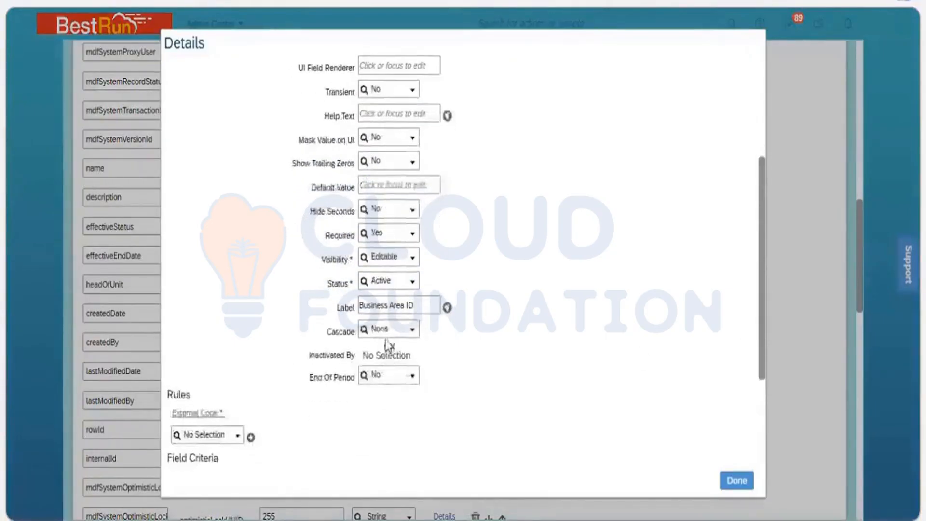
click(424, 301)
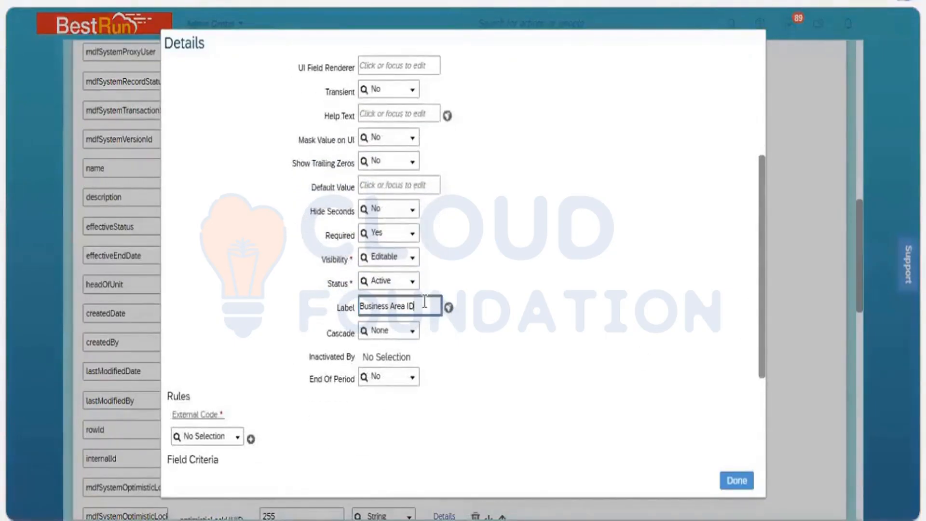
key(BackSpace)
key(BackSpace)
text(_ID)
click(553, 381)
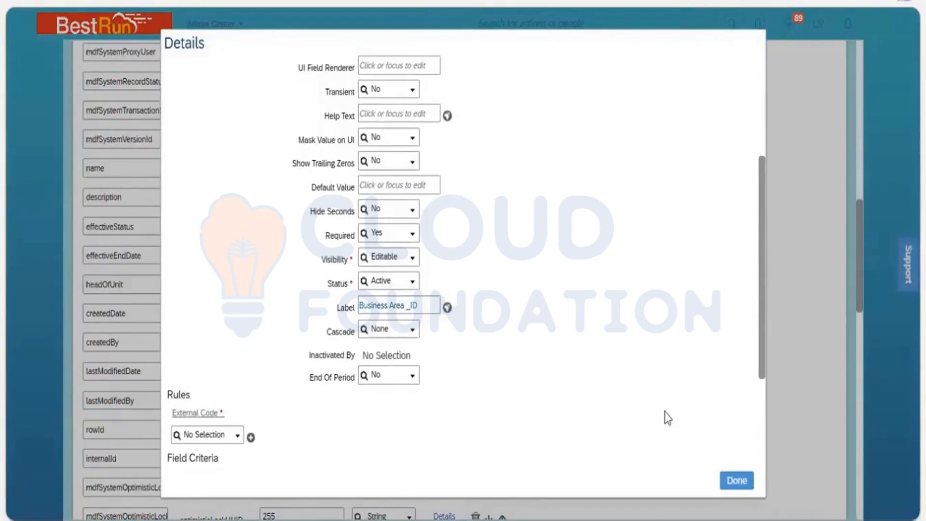
click(747, 480)
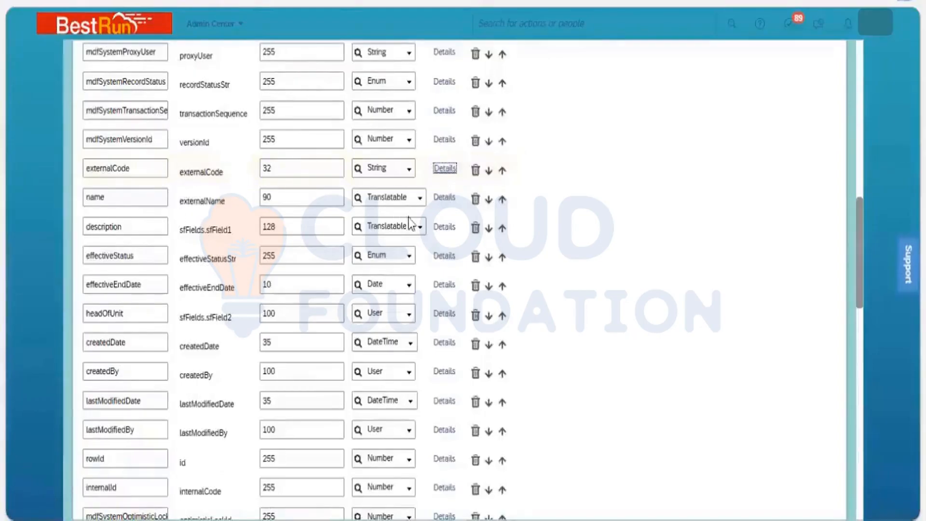
Open the name field's details and set its label to "Business Area Name_BAN"
click(444, 198)
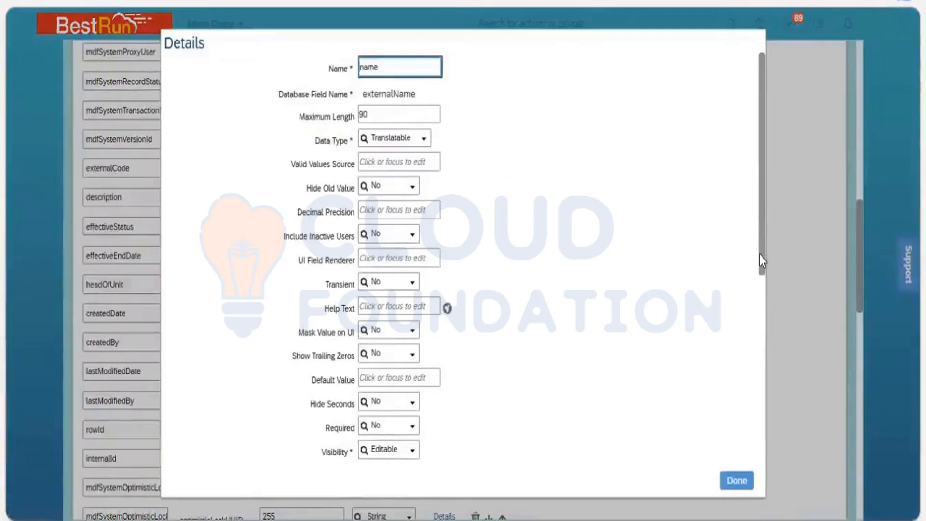
scroll(763, 302, down, 3)
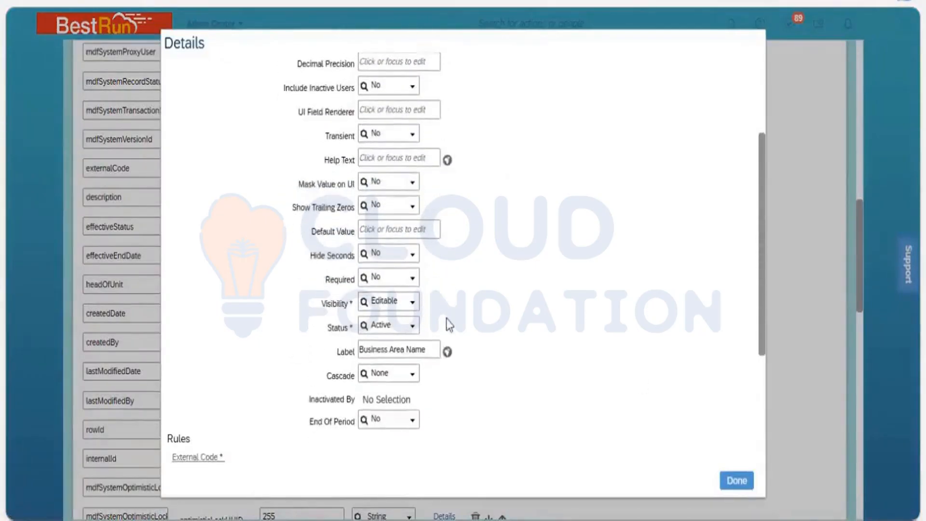
click(433, 349)
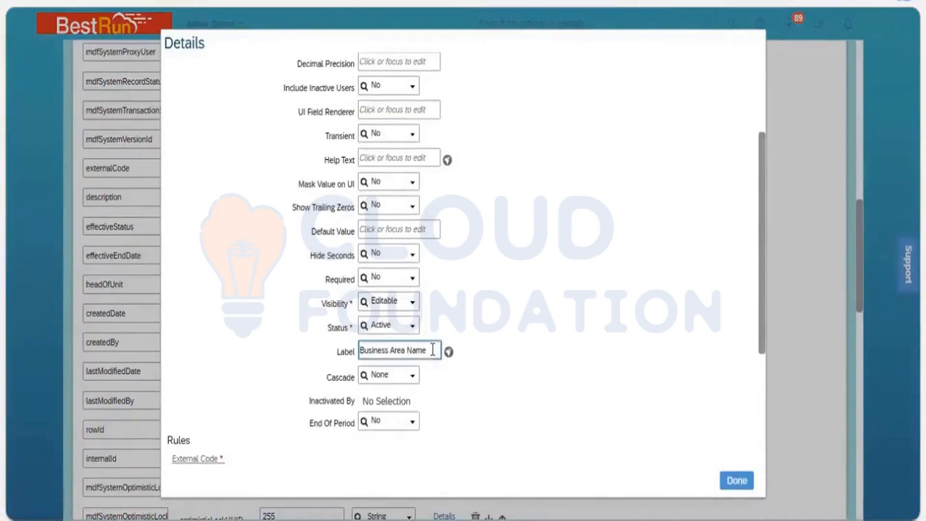
text(_BAN)
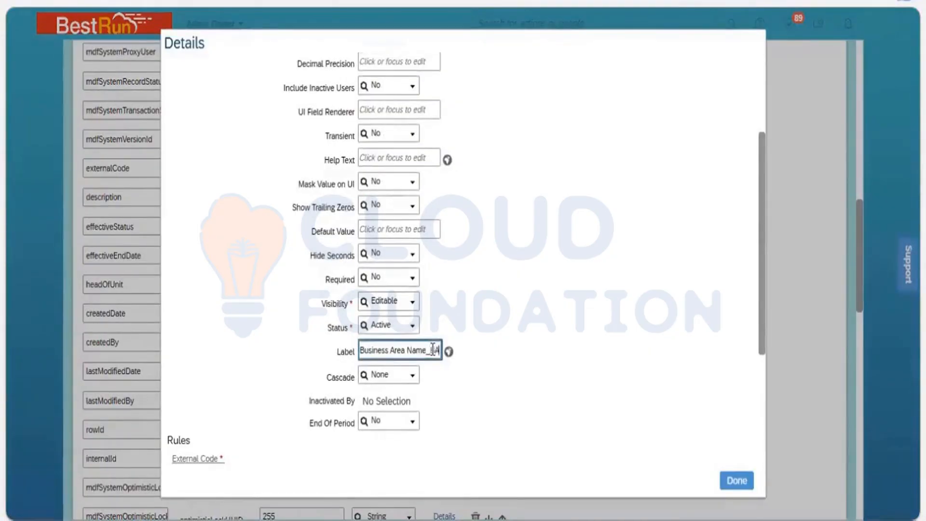
click(554, 358)
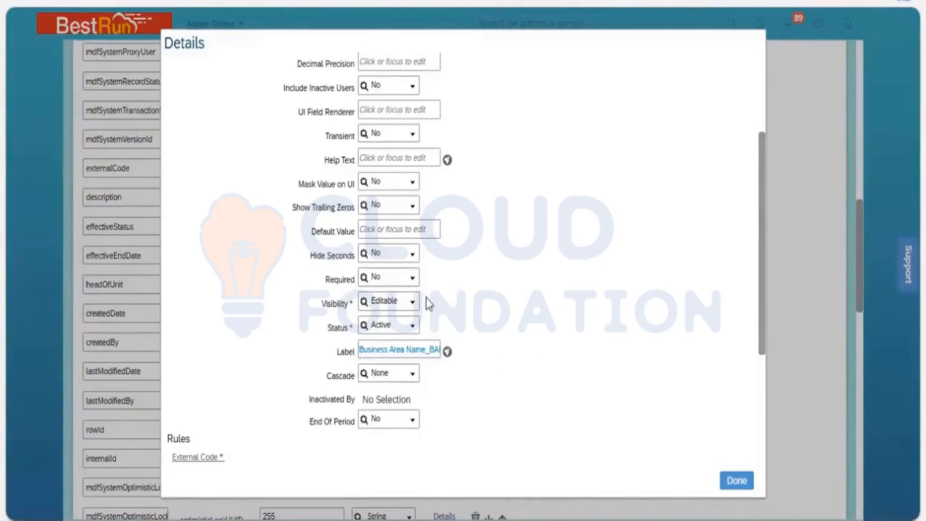
Make the name field required by setting Required to Yes, and accept its details
click(412, 280)
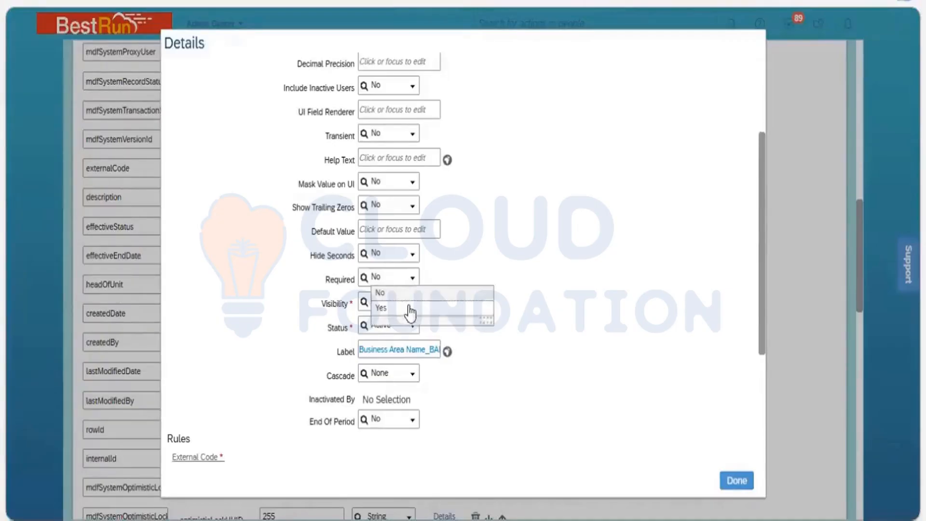
key(Down)
key(Return)
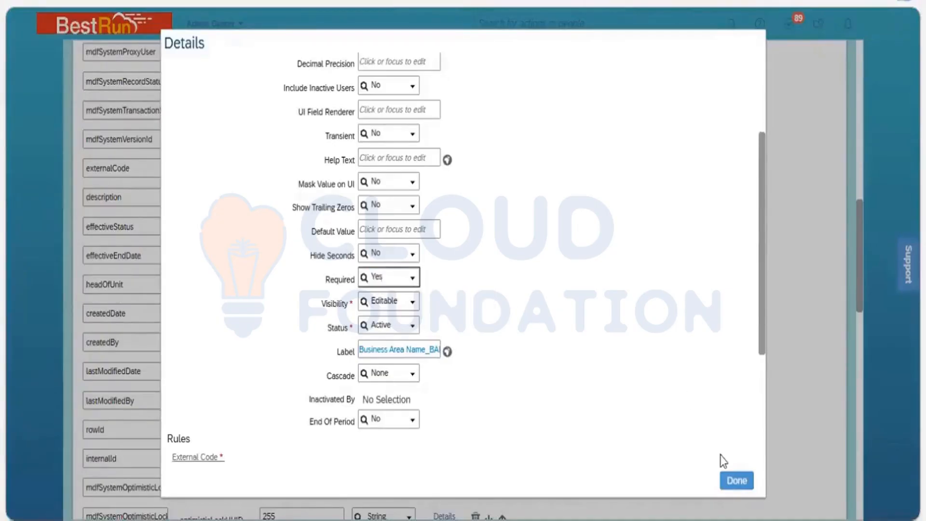
click(737, 481)
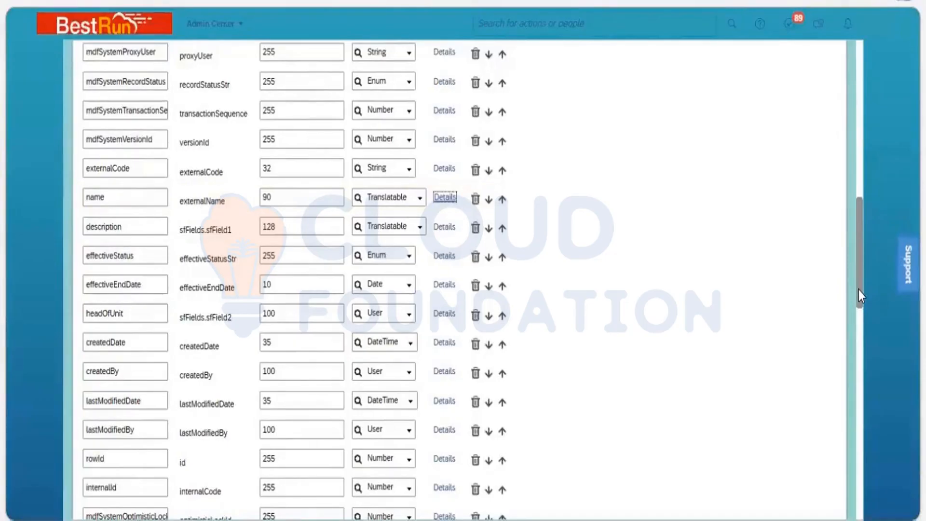
Delete the unnamed Time field from the end of the Business Unit field list
drag(860, 277, 858, 340)
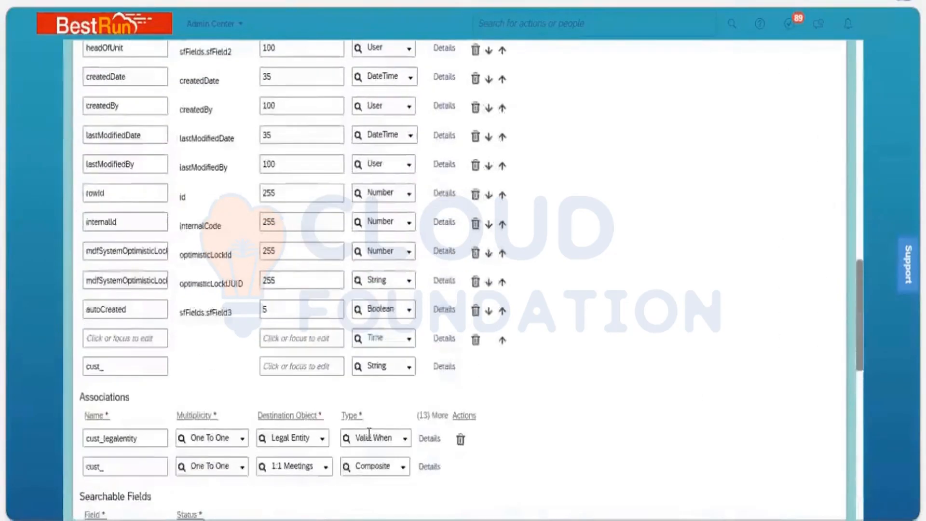
click(475, 341)
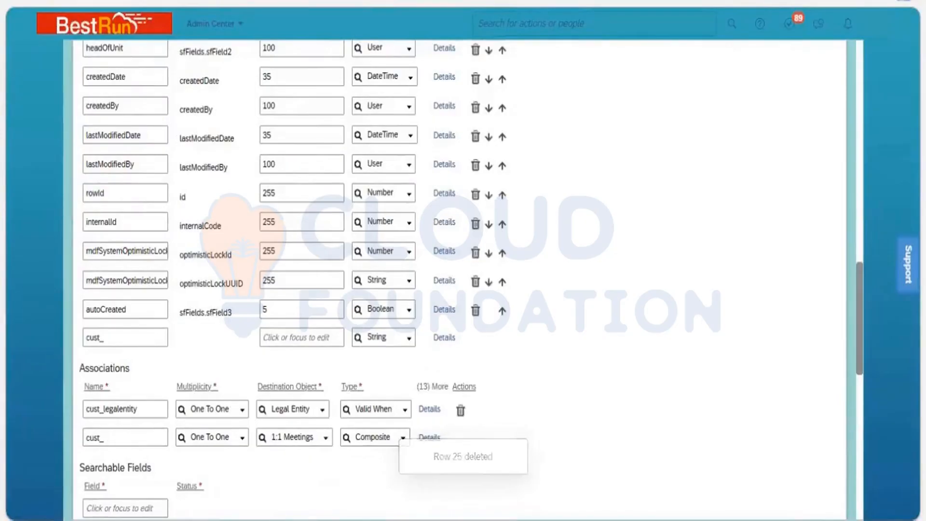
drag(858, 354, 858, 500)
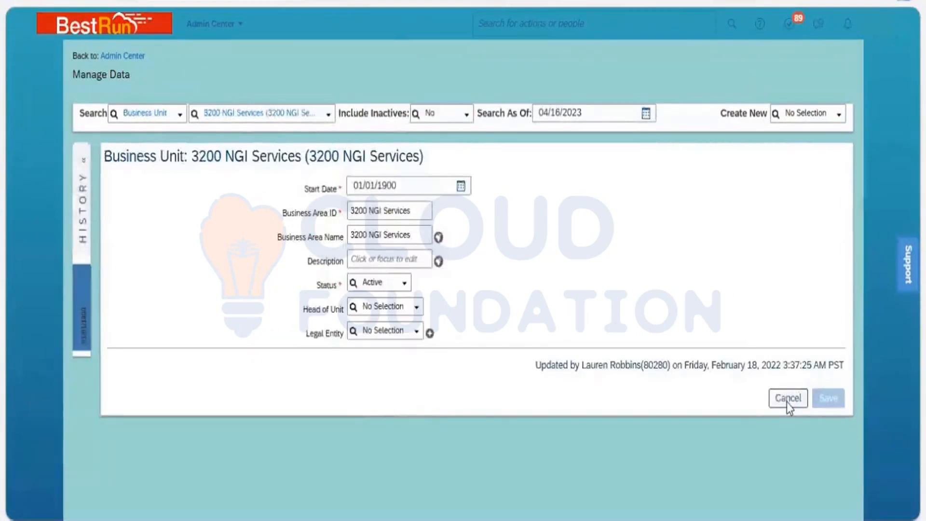
Cancel editing the 3200 NGI Services record and open the Business Unit object definition for correction
click(787, 398)
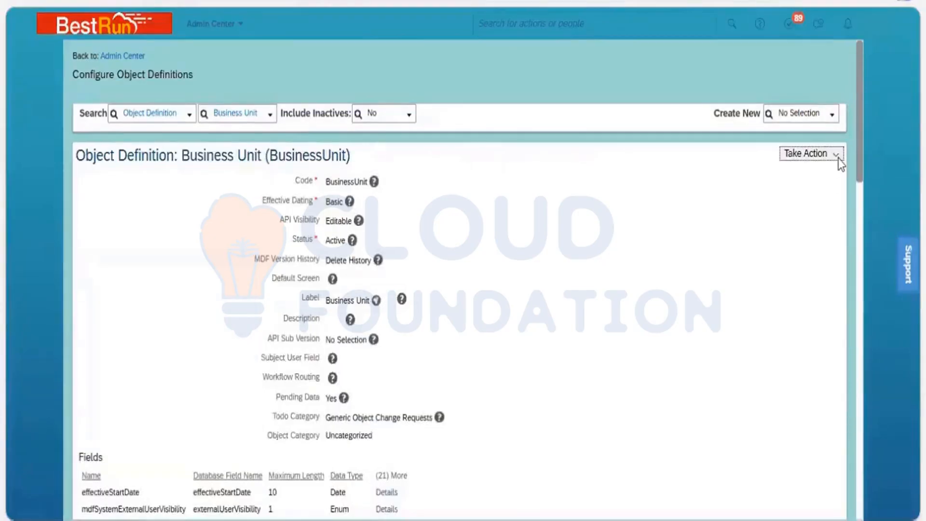
click(838, 159)
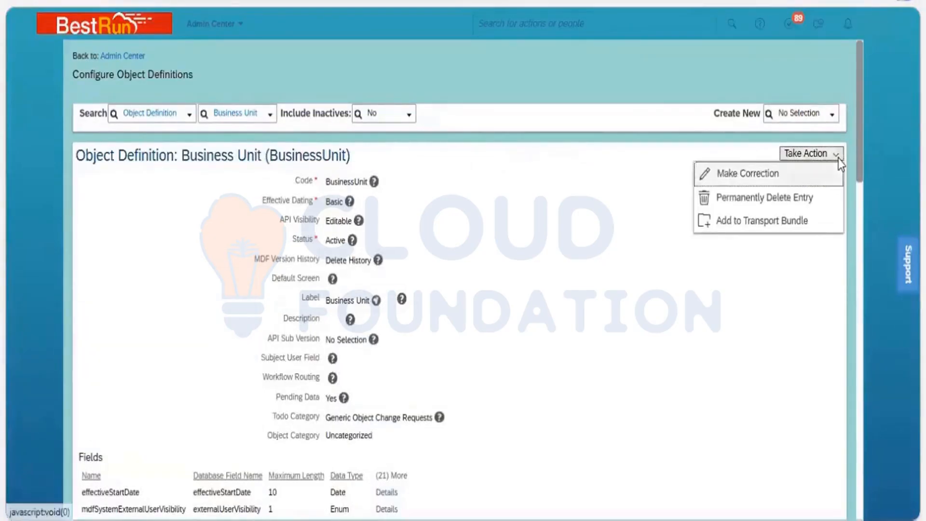
click(779, 174)
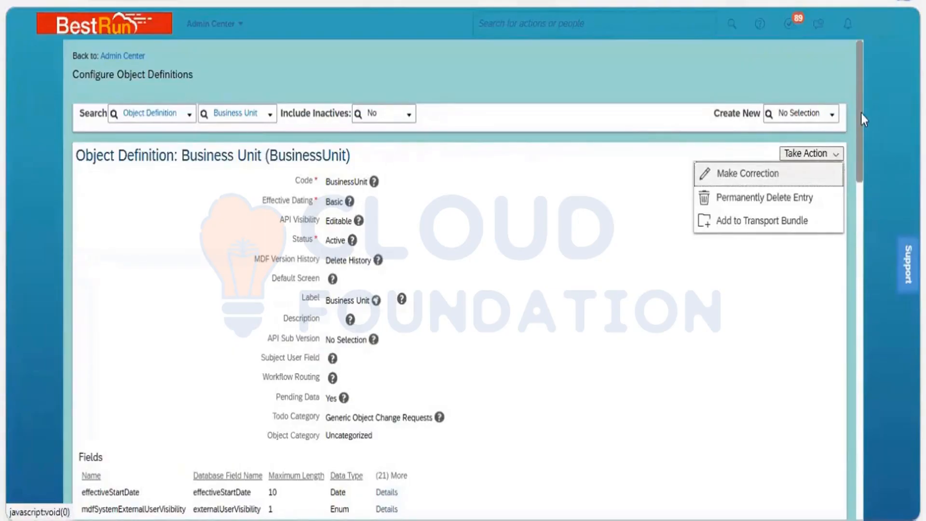
scroll(841, 228, down, 4)
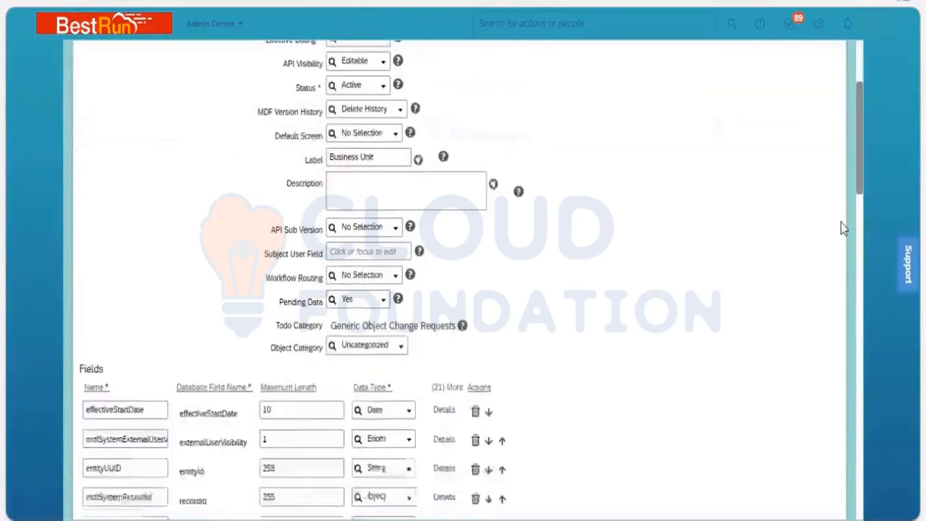
scroll(843, 250, down, 10)
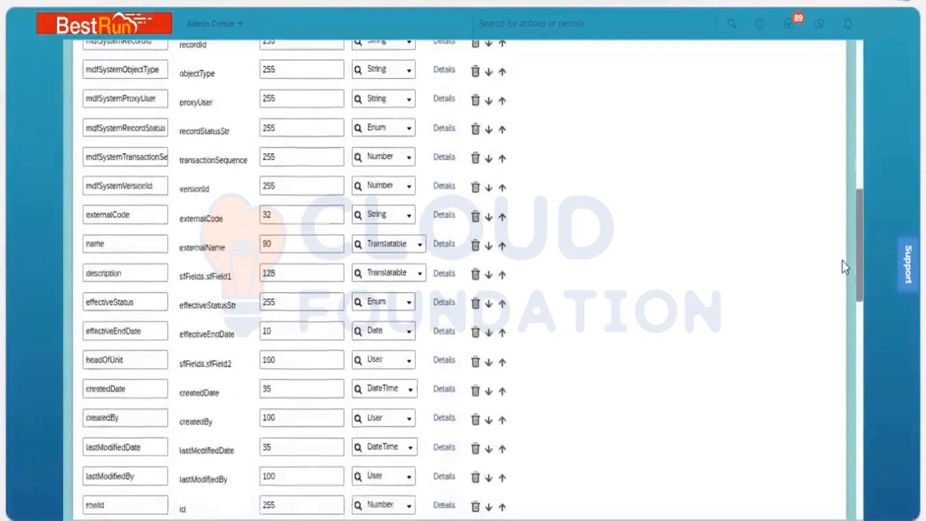
Change the externalCode field's label to "Business Area ID" and accept its details
click(444, 217)
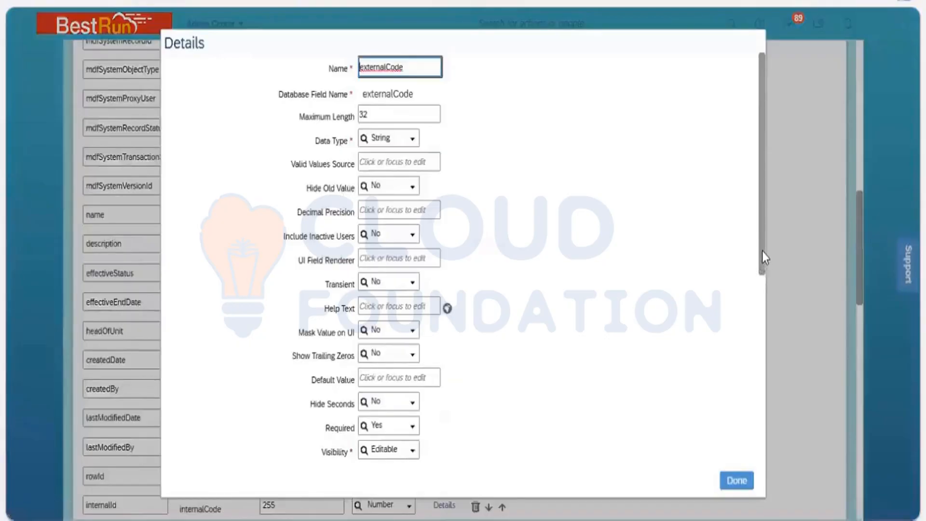
drag(762, 251, 765, 339)
scroll(437, 339, down, 2)
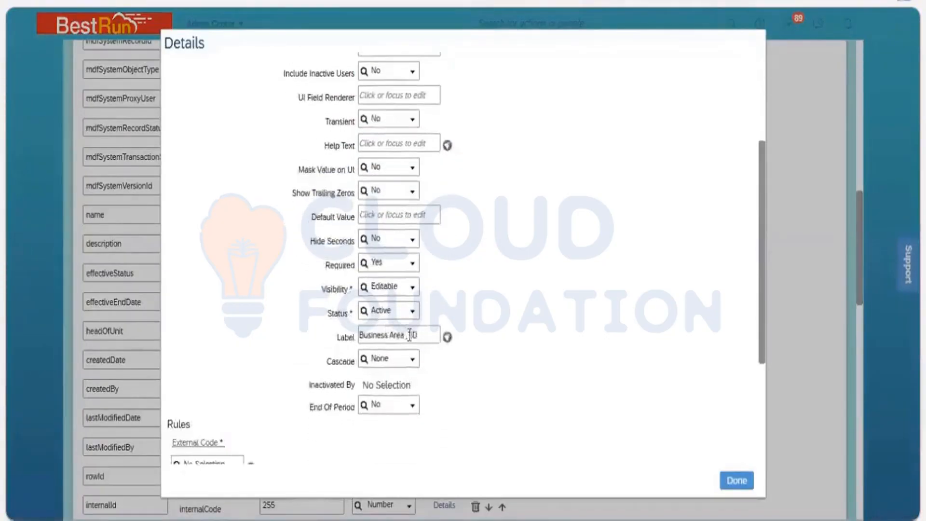
click(414, 337)
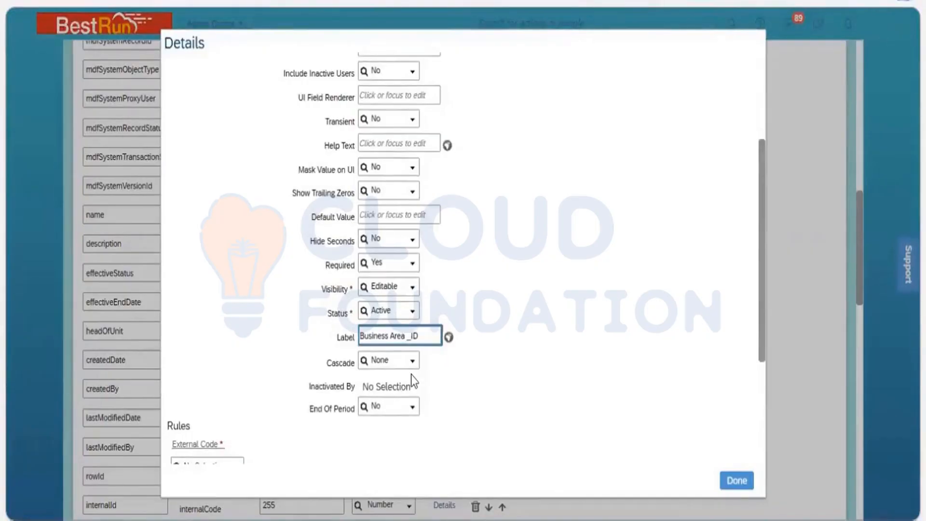
key(BackSpace)
click(736, 479)
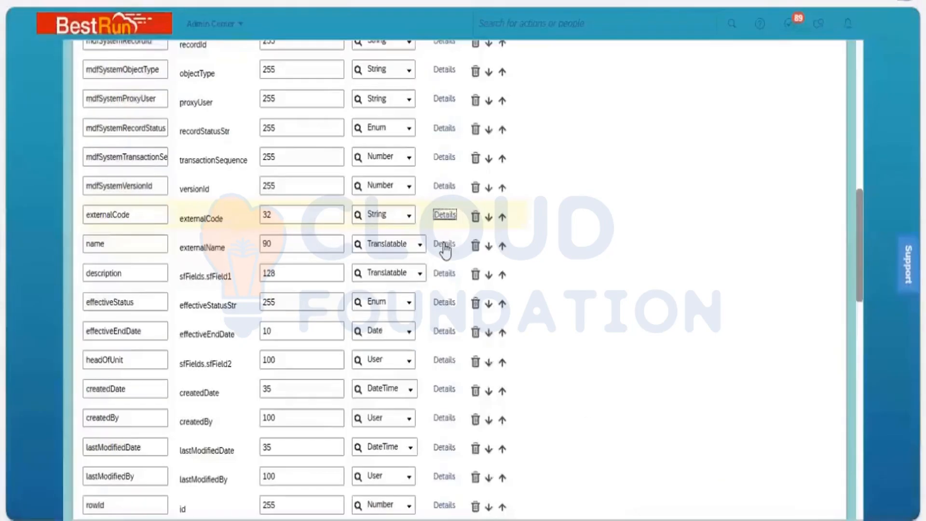
Open the name field's details and set Required to No
click(442, 244)
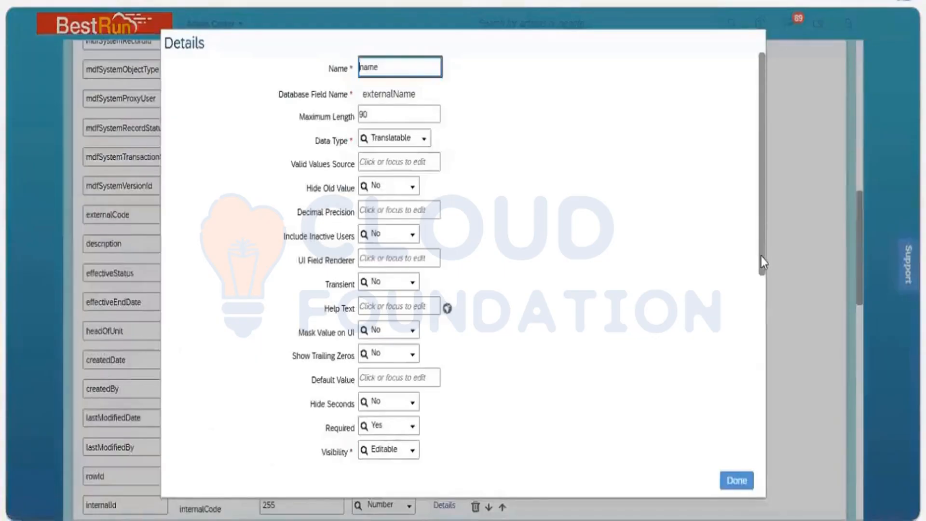
scroll(759, 337, down, 3)
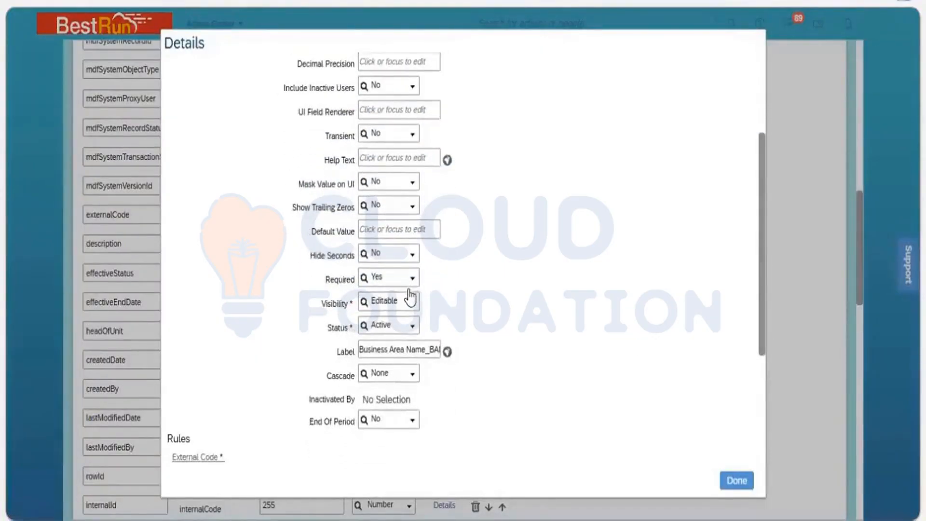
click(411, 283)
text(No)
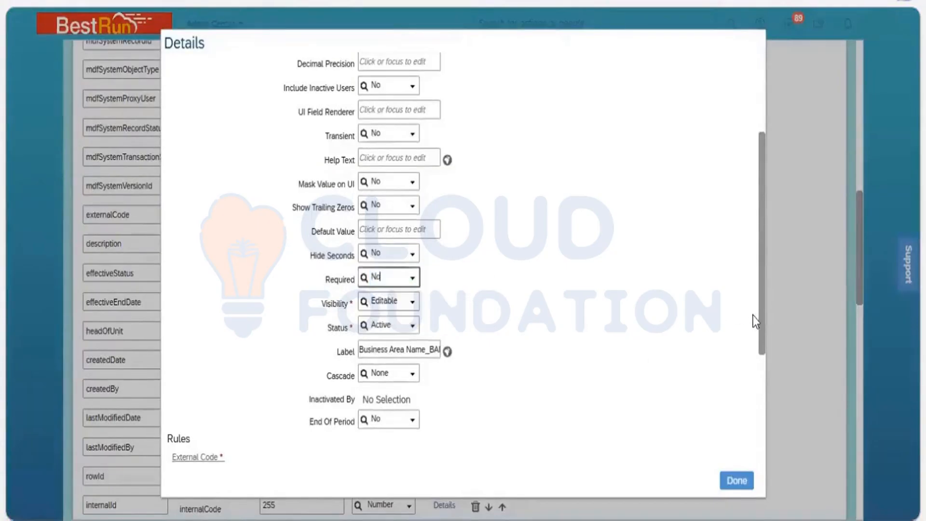
Remove the suffix from the name field's label so it reads "Business Area Name"
click(432, 350)
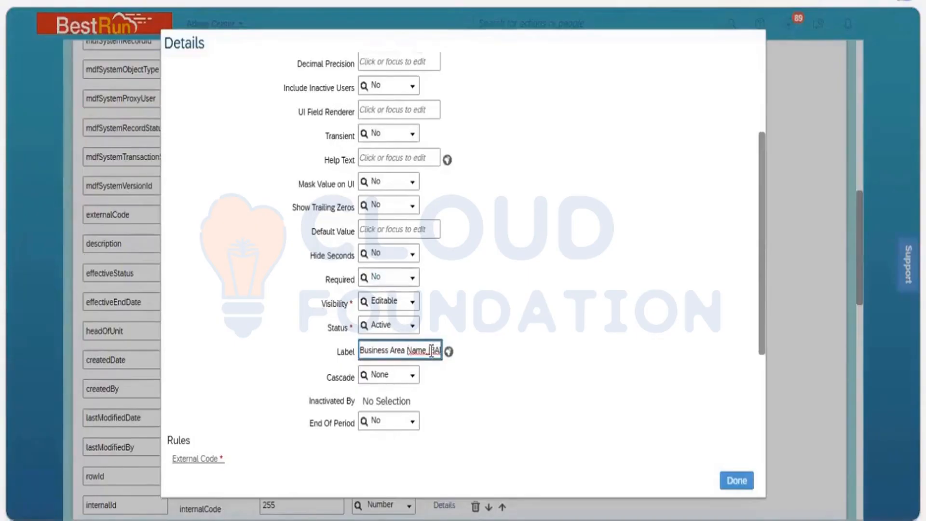
key(BackSpace)
key(Delete)
key(Delete)
key(Delete)
click(562, 325)
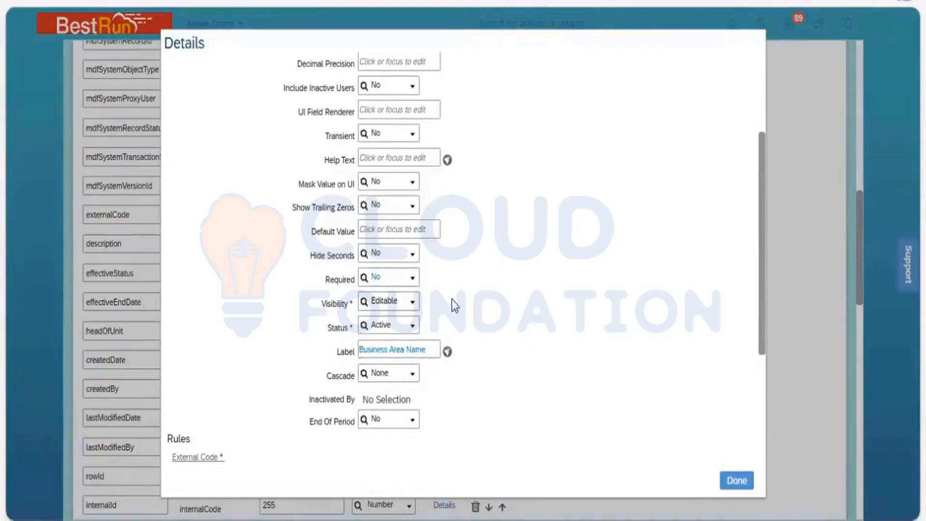
Set the name field's Visibility to Not Visible and accept its details
click(413, 309)
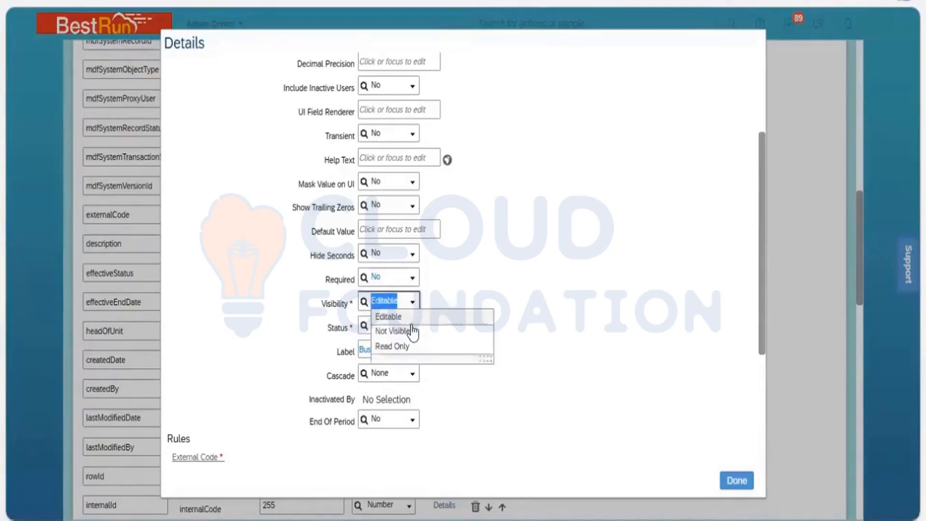
click(412, 332)
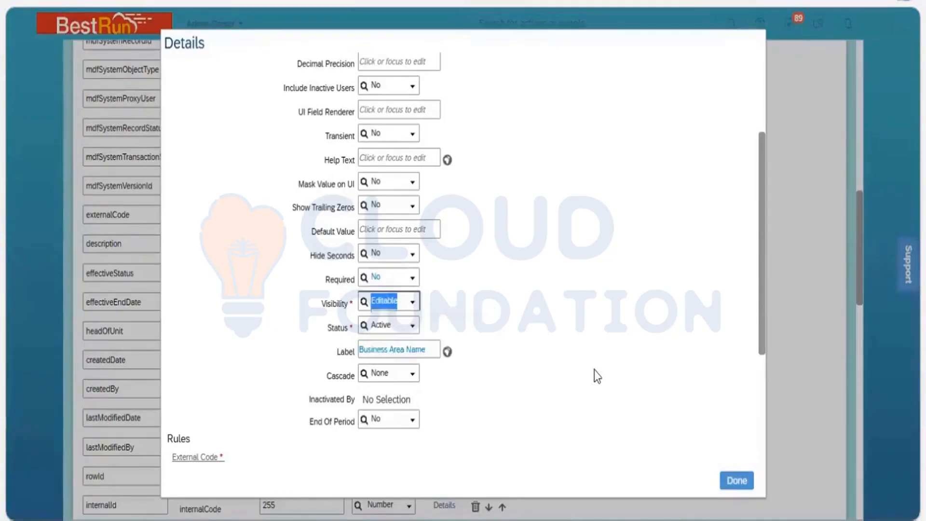
click(750, 479)
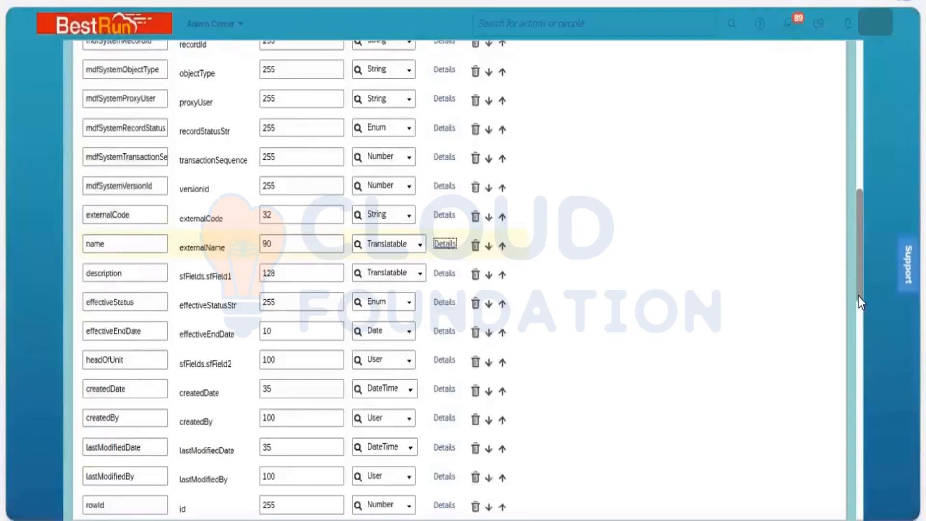
Save the Business Unit object definition, agreeing to make name unsearchable, and check the 3200 NGI Services record in Manage Data
scroll(858, 458, down, 15)
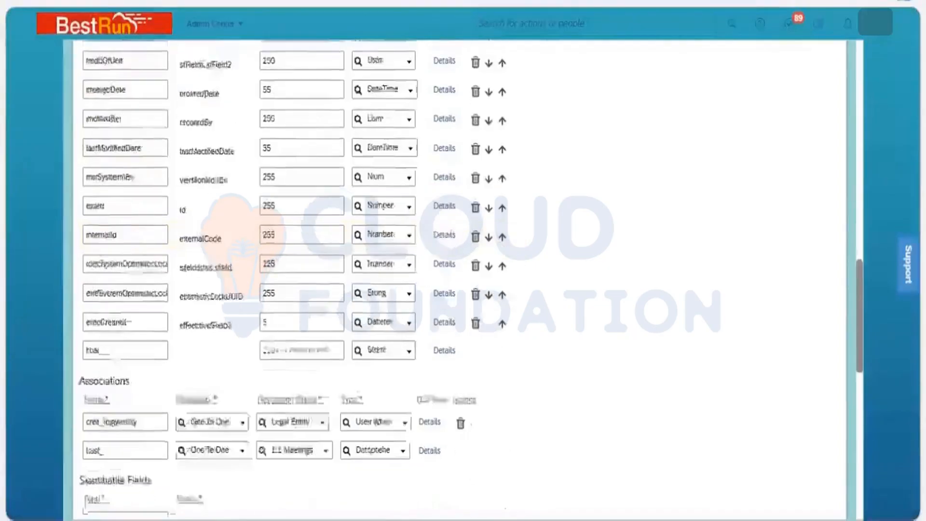
click(827, 472)
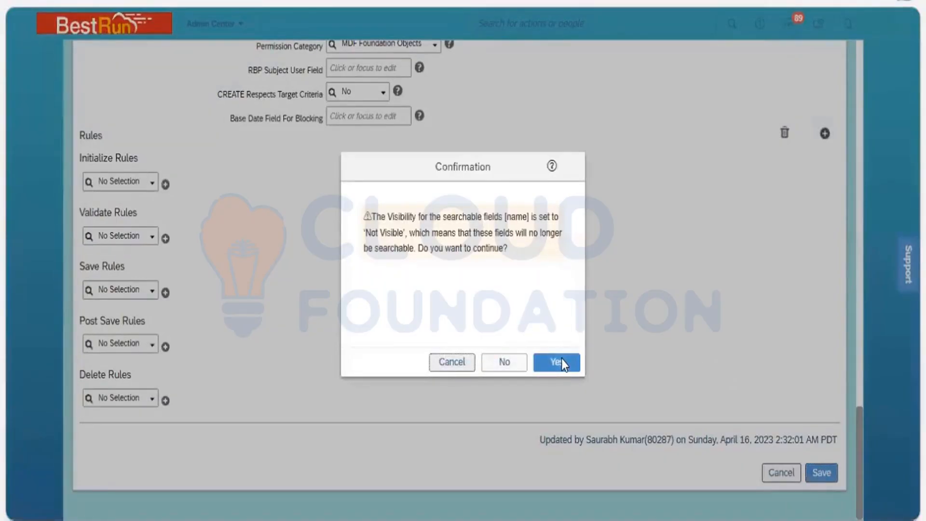
click(560, 362)
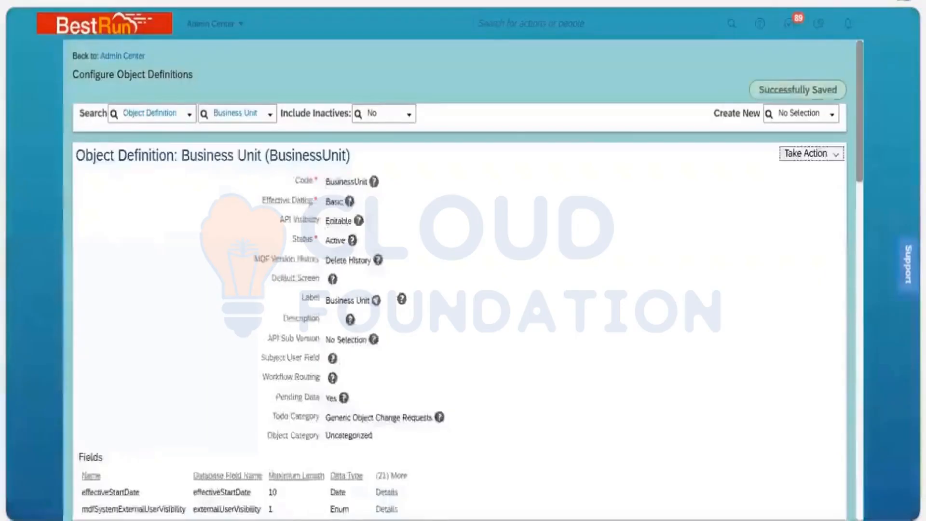
click(55, 0)
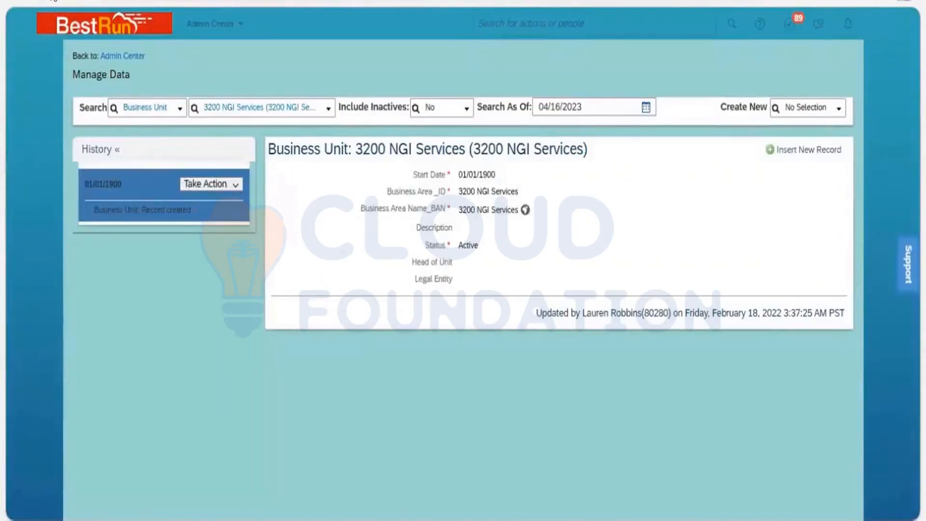
click(54, 1)
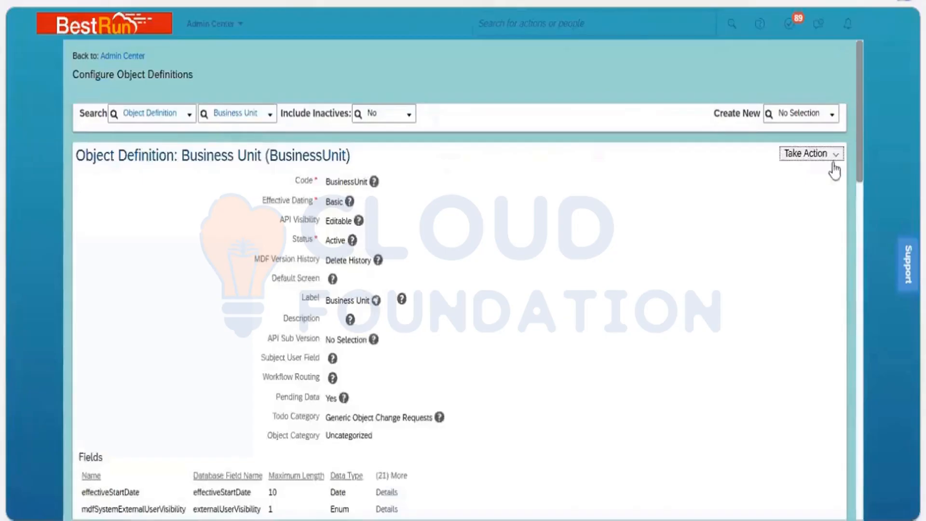
Open the Business Unit object definition for correction and bring up the name field's details
click(812, 155)
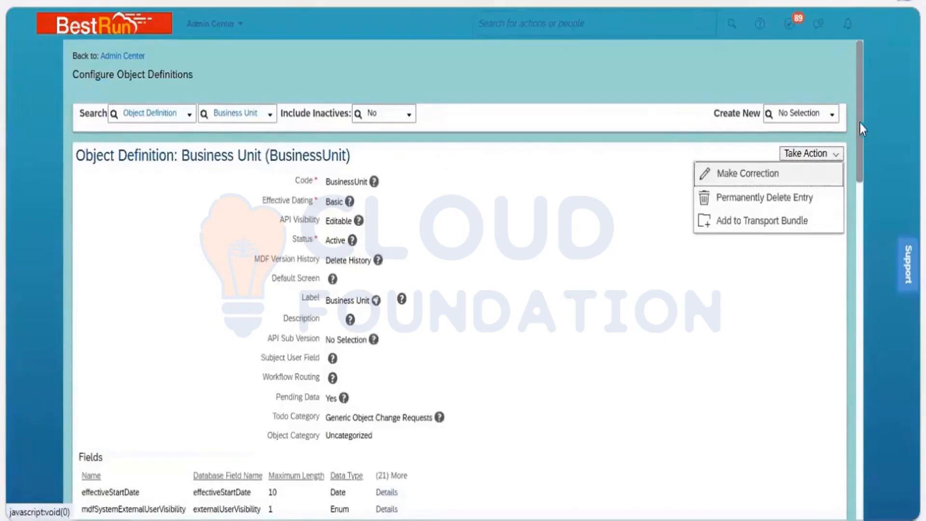
drag(859, 122, 862, 272)
scroll(862, 272, down, 10)
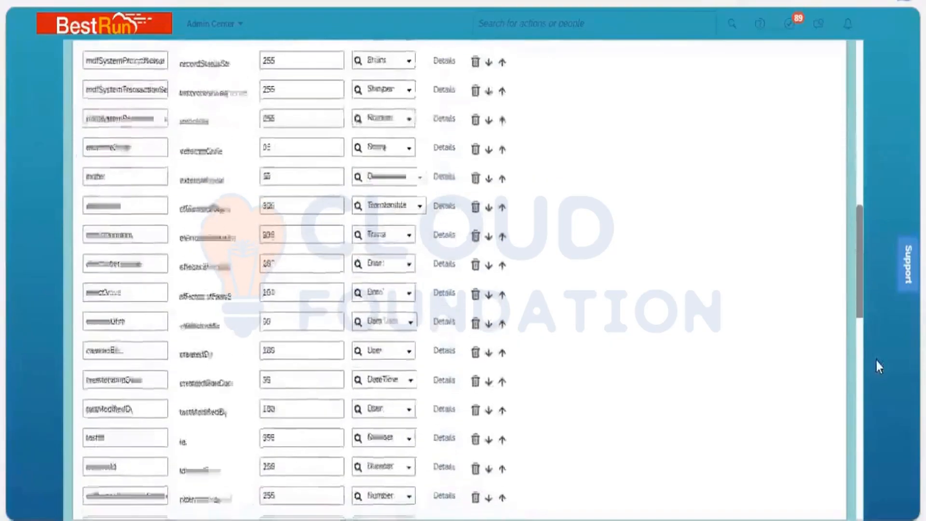
scroll(876, 358, down, 4)
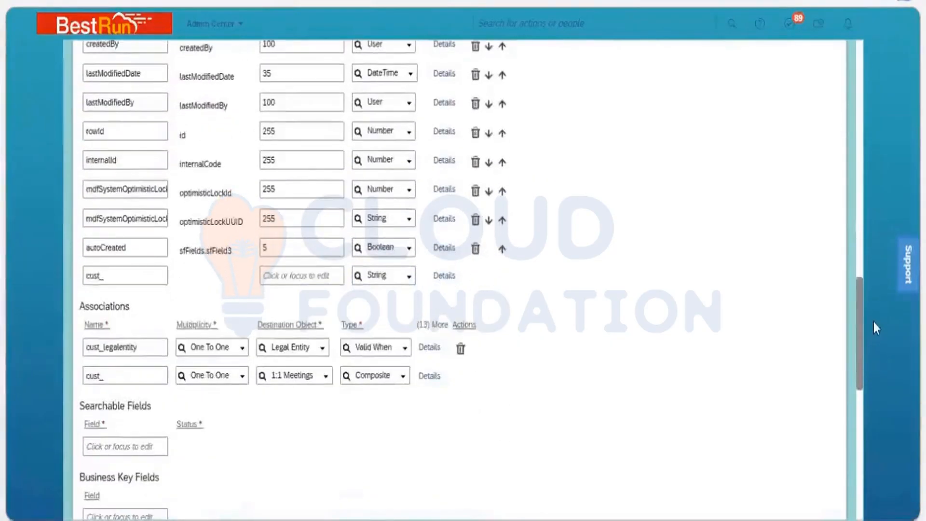
scroll(873, 323, up, 3)
scroll(872, 309, up, 3)
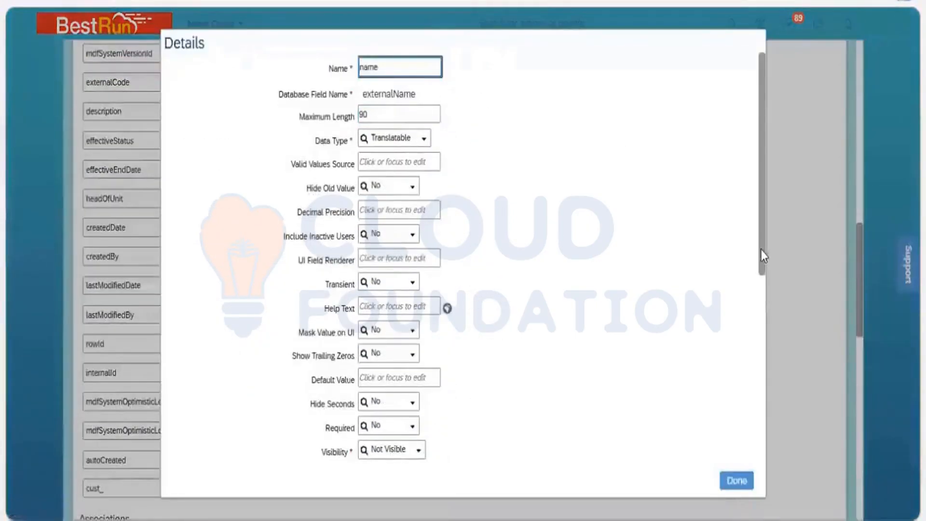
Set the name field's Visibility to Read Only and accept its details
scroll(768, 344, down, 5)
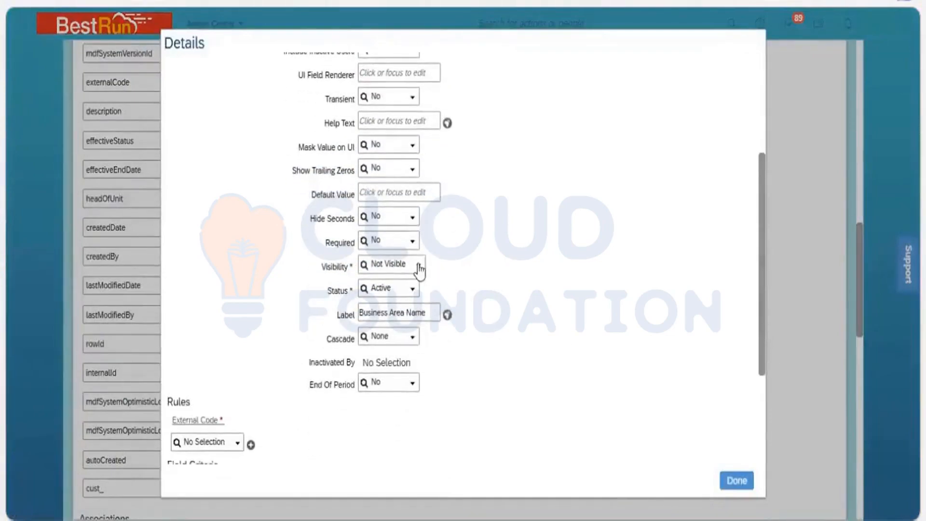
click(416, 268)
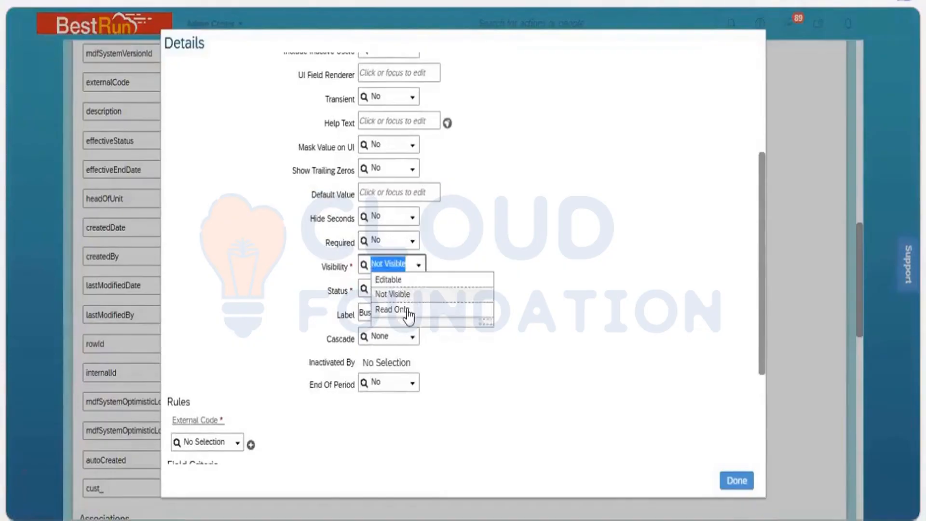
click(483, 311)
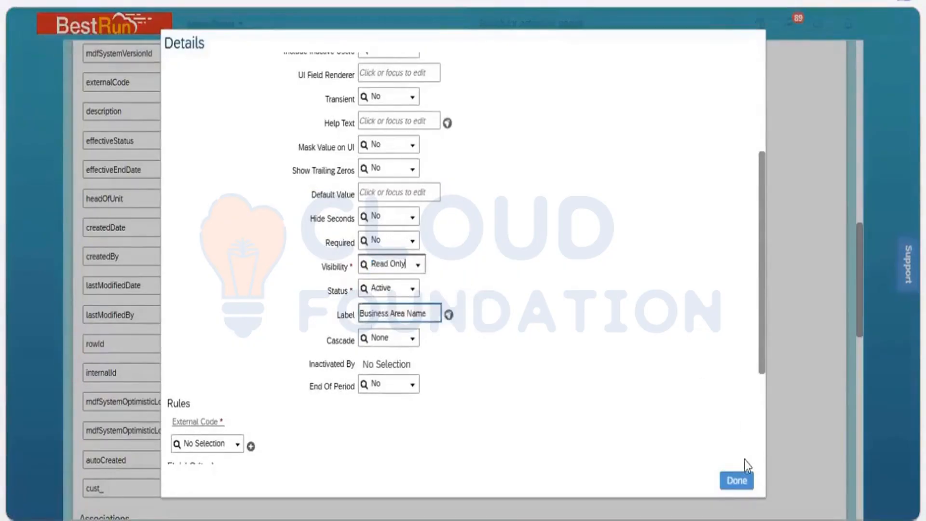
click(736, 481)
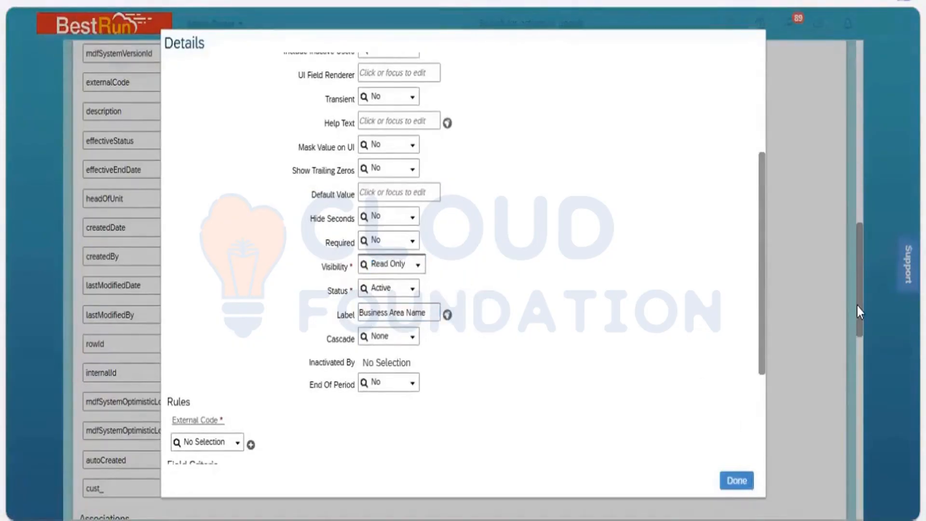
Save the Business Unit object definition and open the 3200 NGI Services record for correction in Manage Data
scroll(809, 474, down, 10)
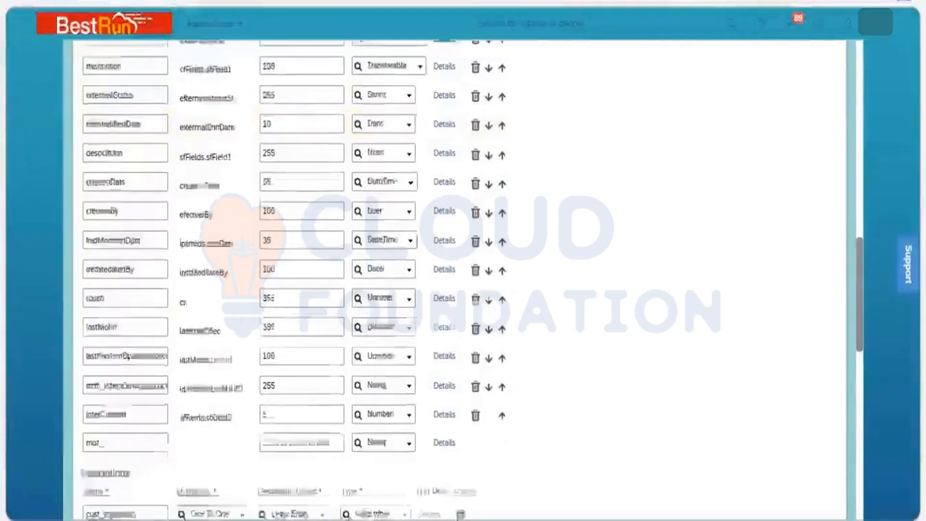
scroll(808, 475, down, 8)
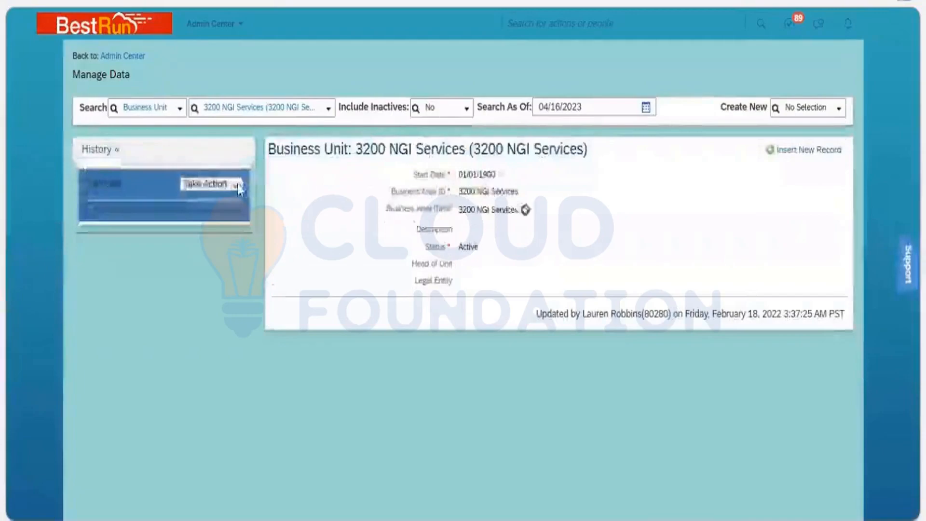
click(236, 184)
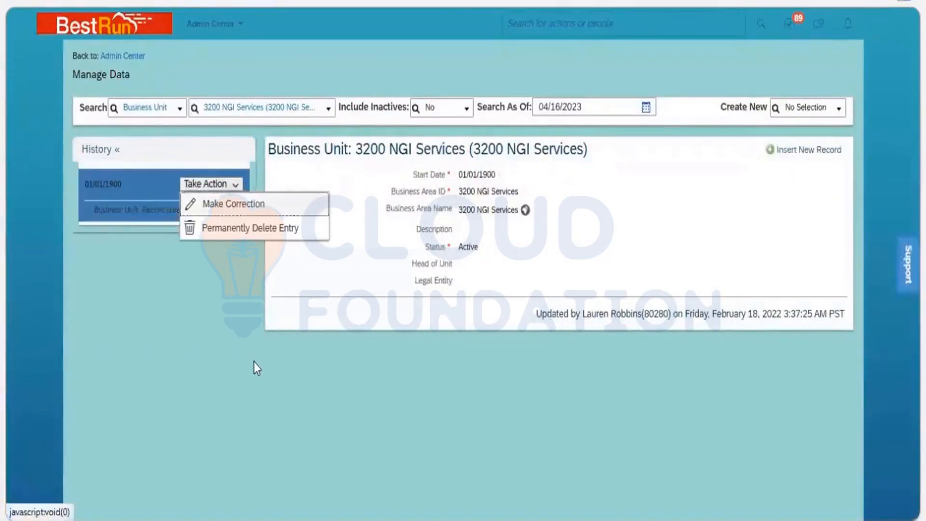
click(233, 204)
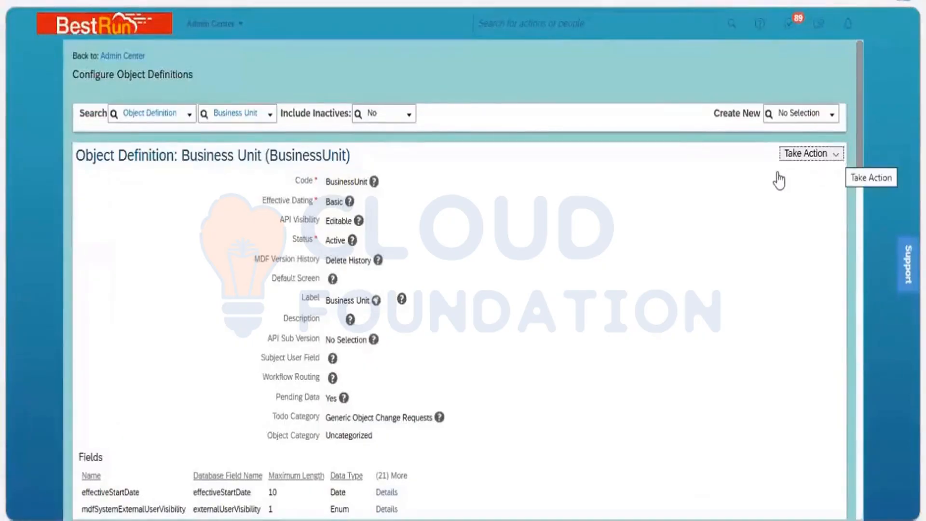
Open the Business Unit object definition for correction and set the name field's Visibility to Editable, accepting its details
click(806, 154)
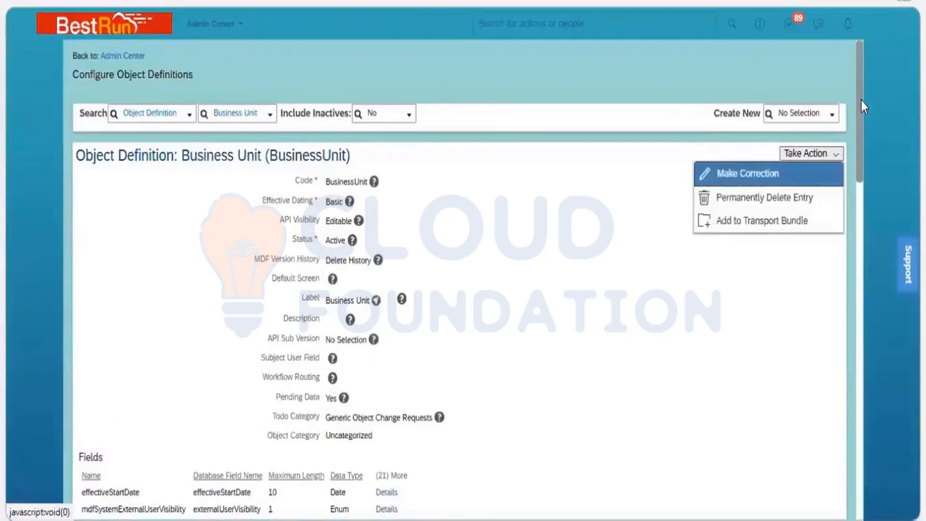
drag(861, 100, 858, 285)
scroll(861, 288, down, 8)
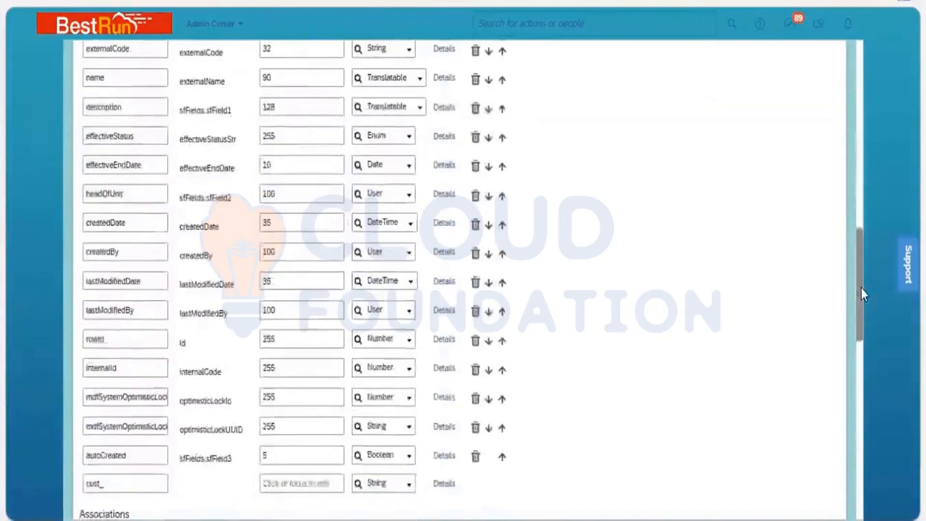
scroll(477, 142, up, 1)
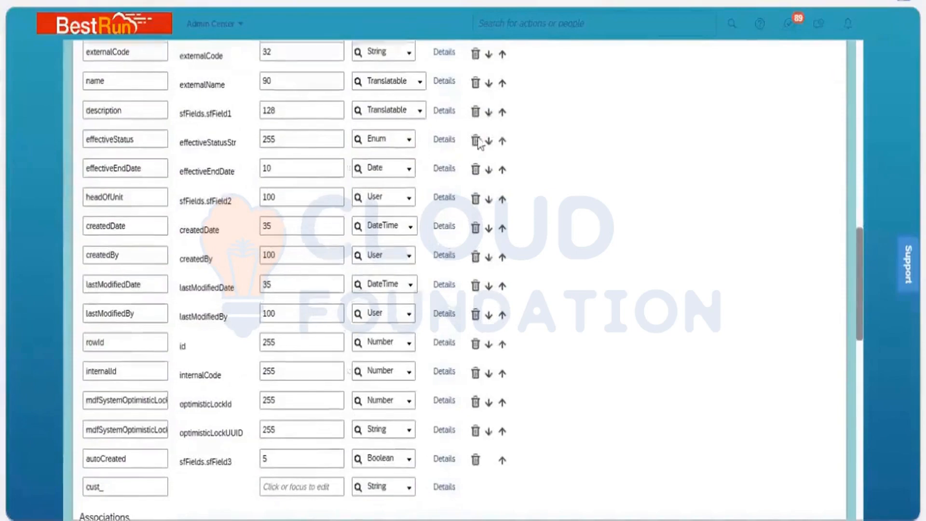
click(449, 113)
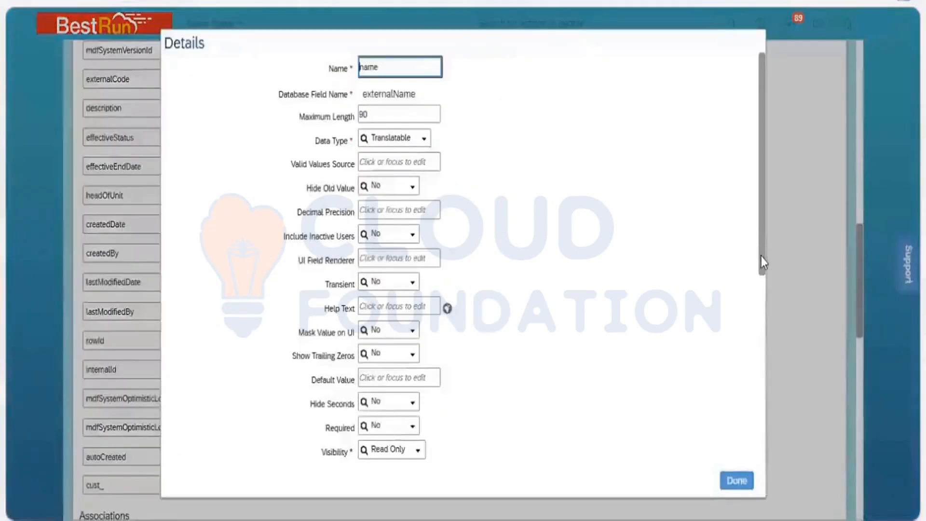
scroll(762, 337, down, 5)
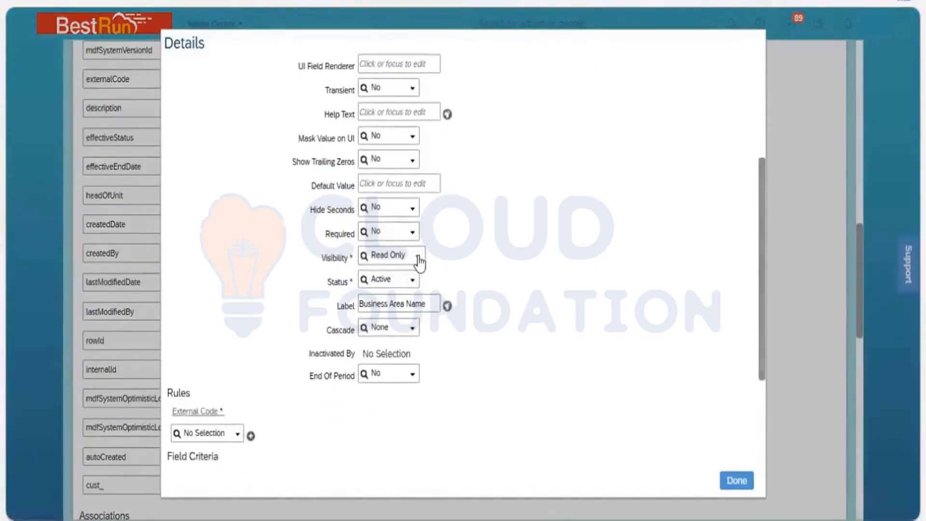
click(418, 260)
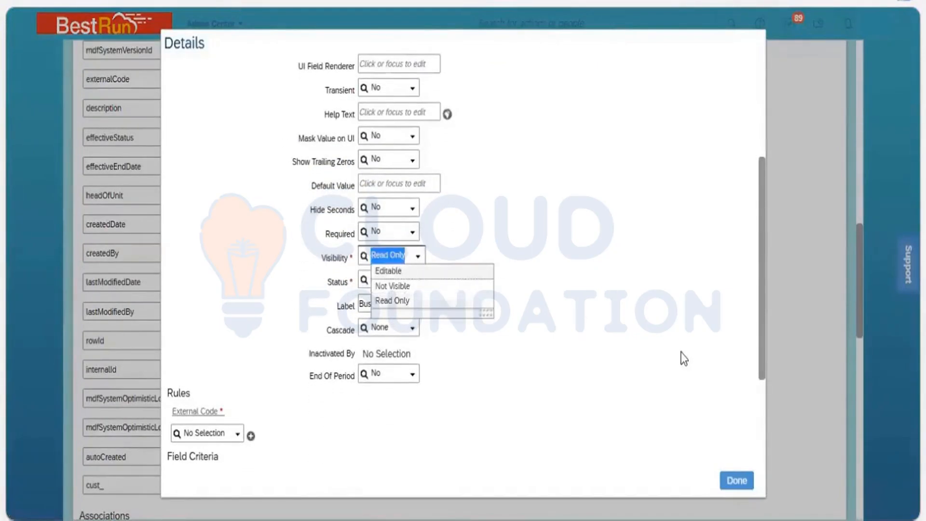
key(Return)
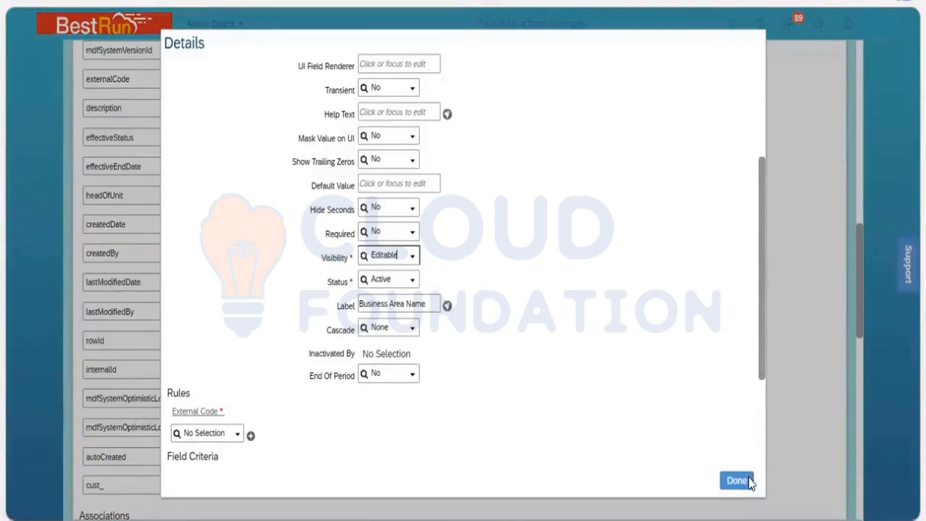
click(858, 311)
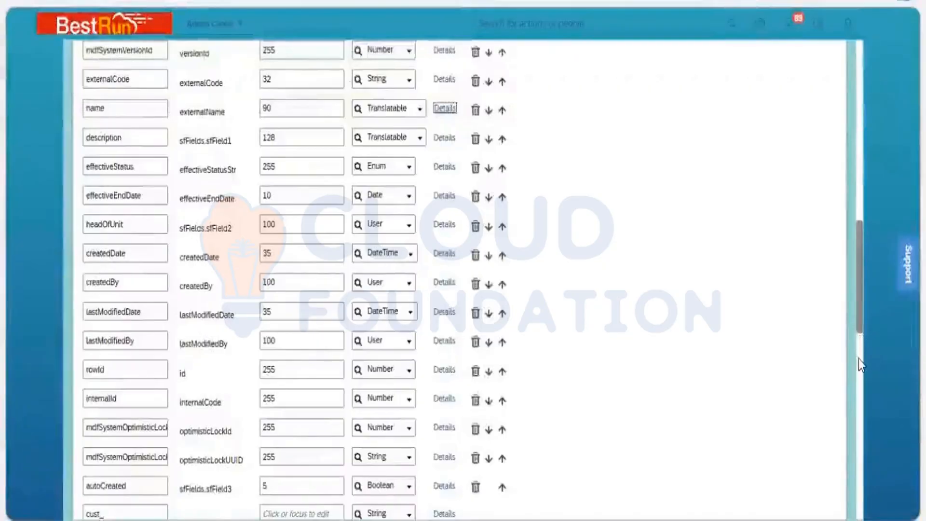
Add a custom String field named cust_businessareatype with a maximum length of 32 to the Business Unit fields
scroll(859, 364, down, 2)
scroll(859, 363, down, 2)
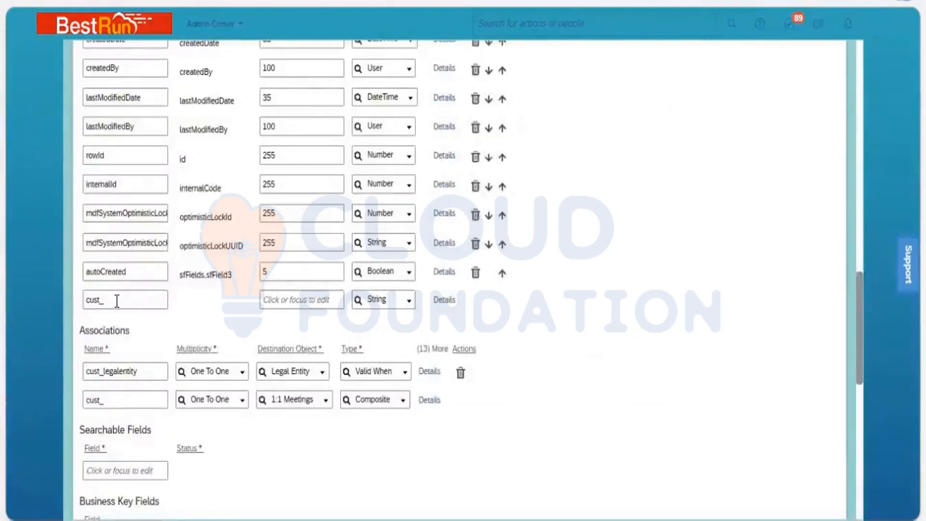
click(117, 300)
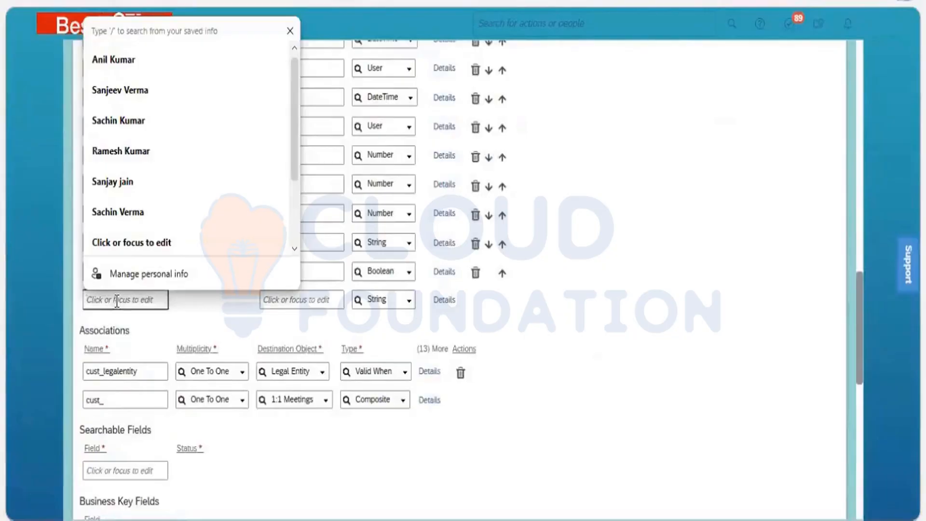
text(busines)
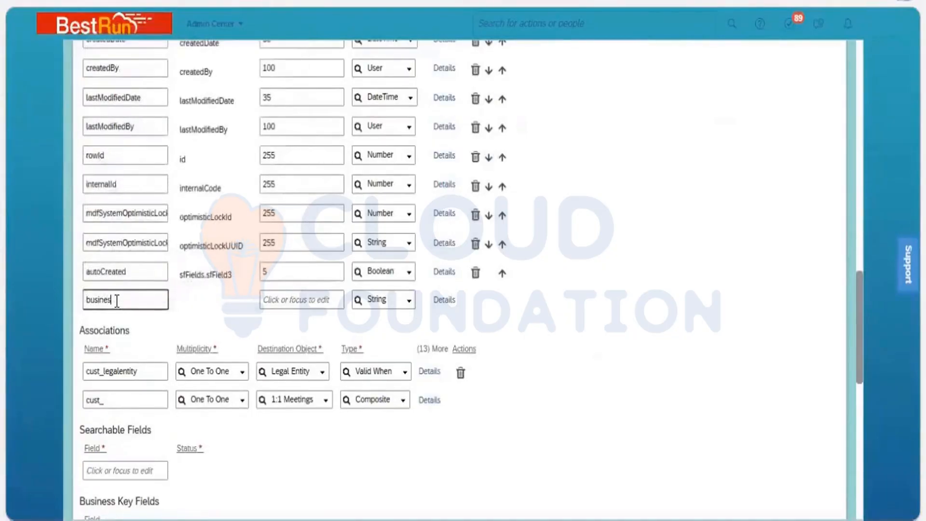
text(sareatype)
click(336, 306)
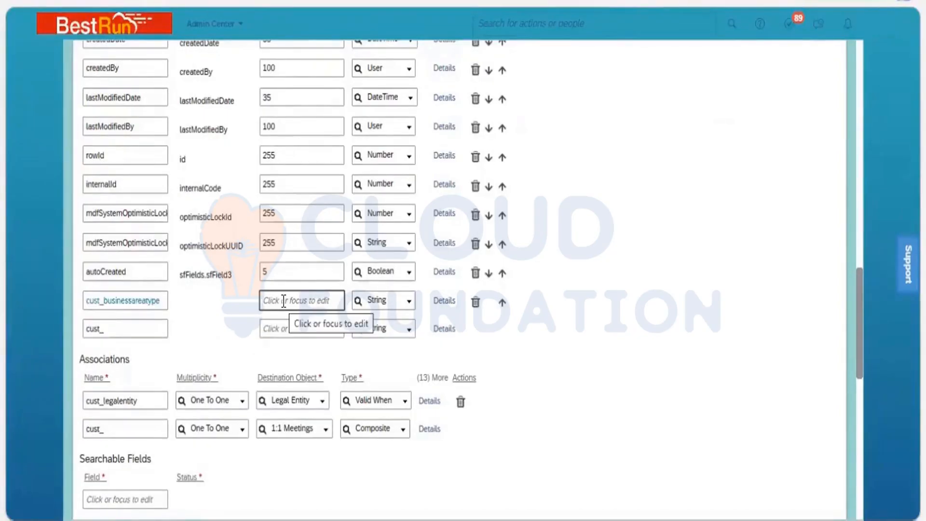
text(32)
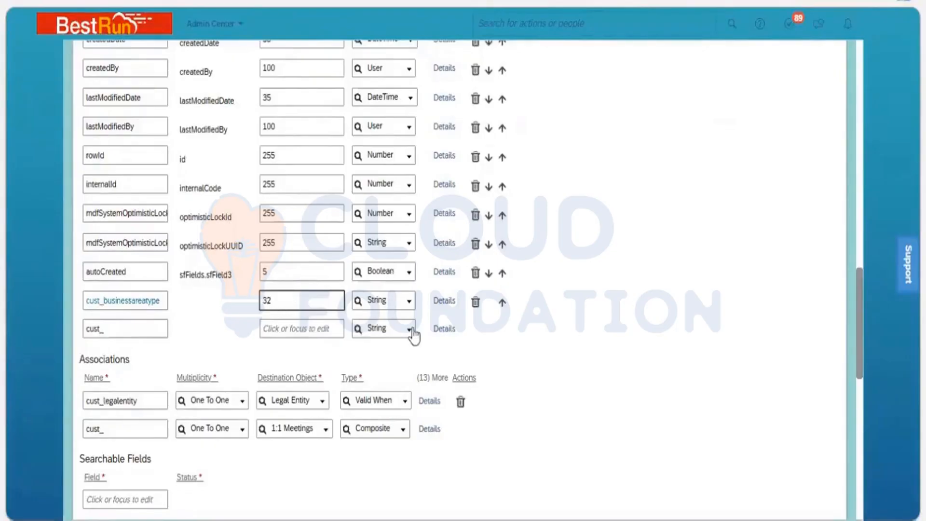
In the cust_businessareatype field's details, set the Label to Business Area Type
click(443, 303)
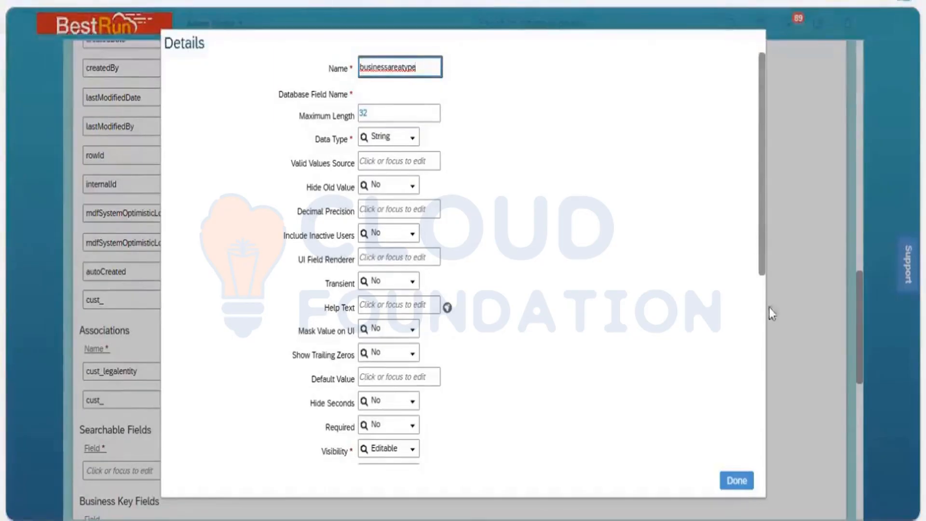
scroll(468, 333, down, 3)
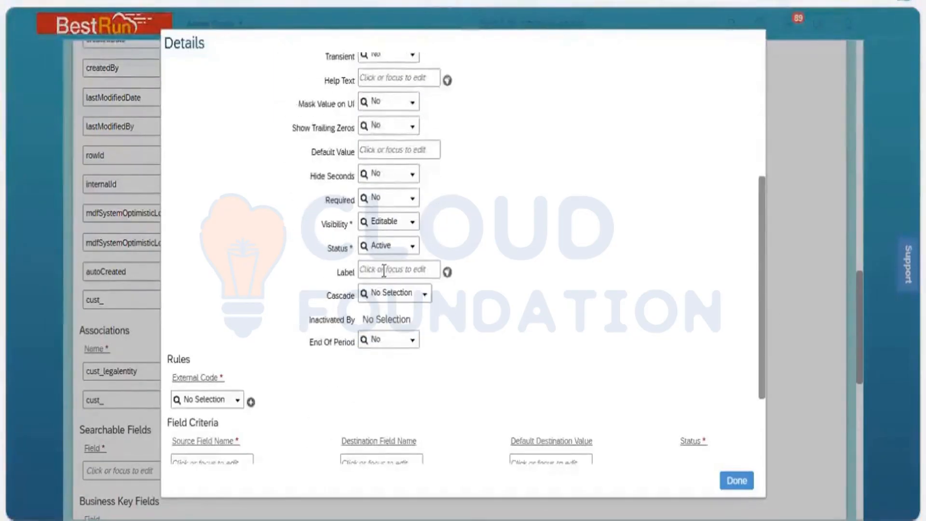
click(383, 270)
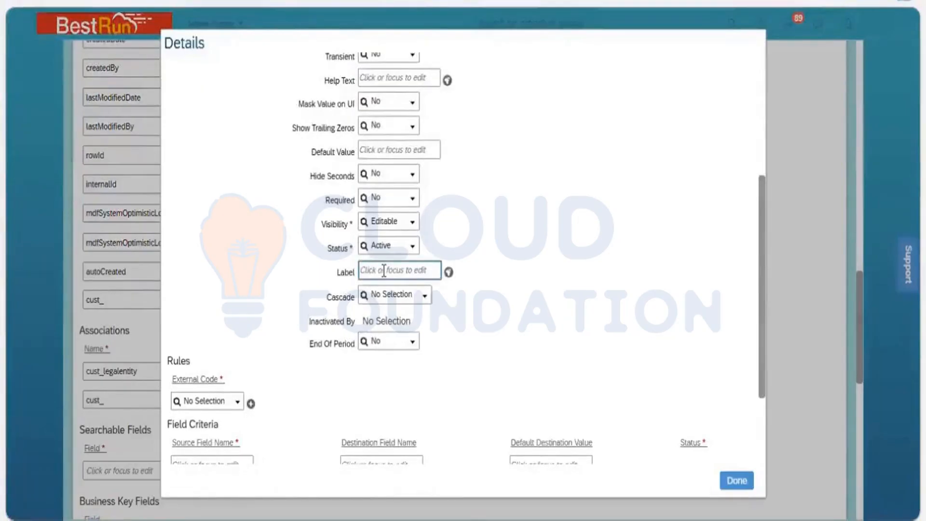
text(Business Are)
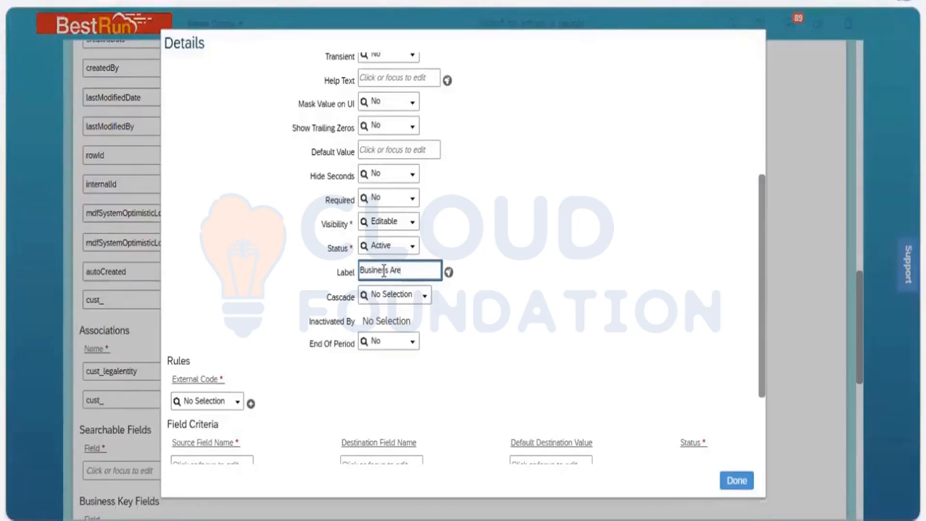
text(a Type)
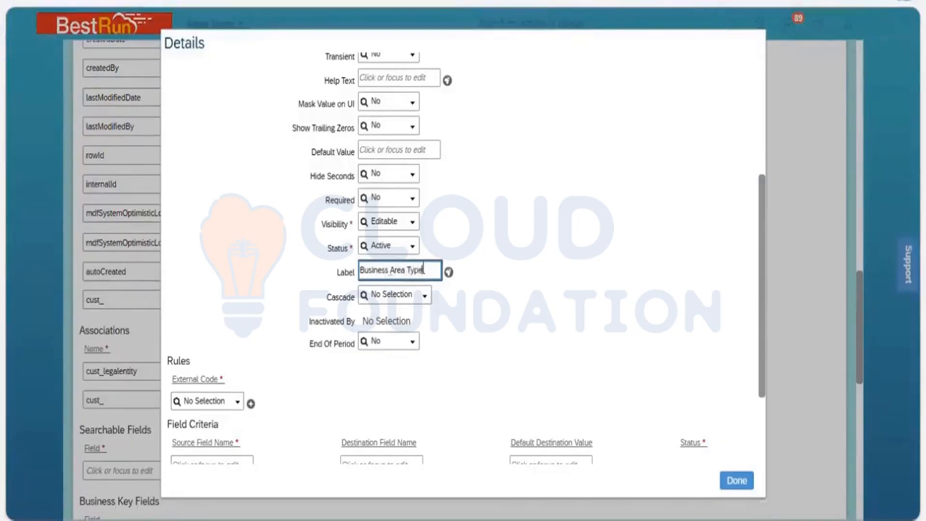
key(Return)
Copy the Business Area Type label into the Default Value translation, then review and accept the field's details
click(431, 272)
triple_click(431, 271)
key(ctrl+c)
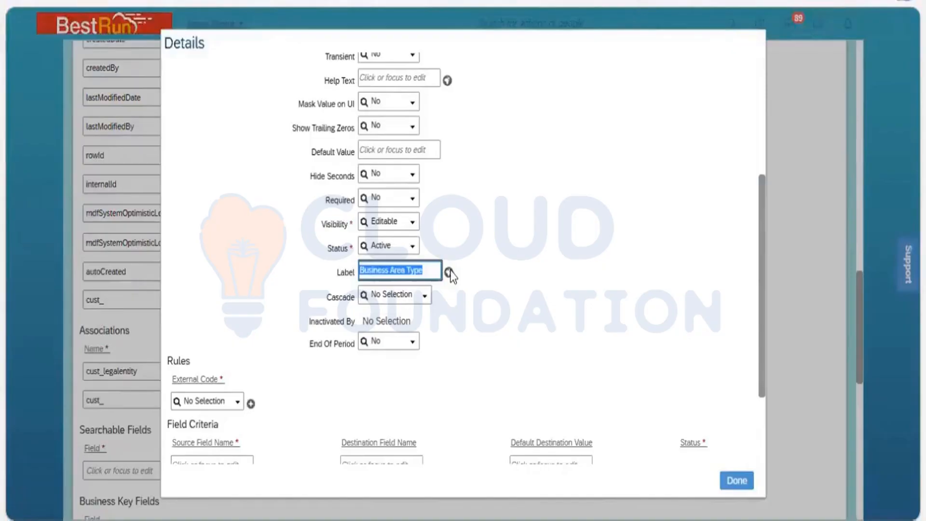
click(449, 273)
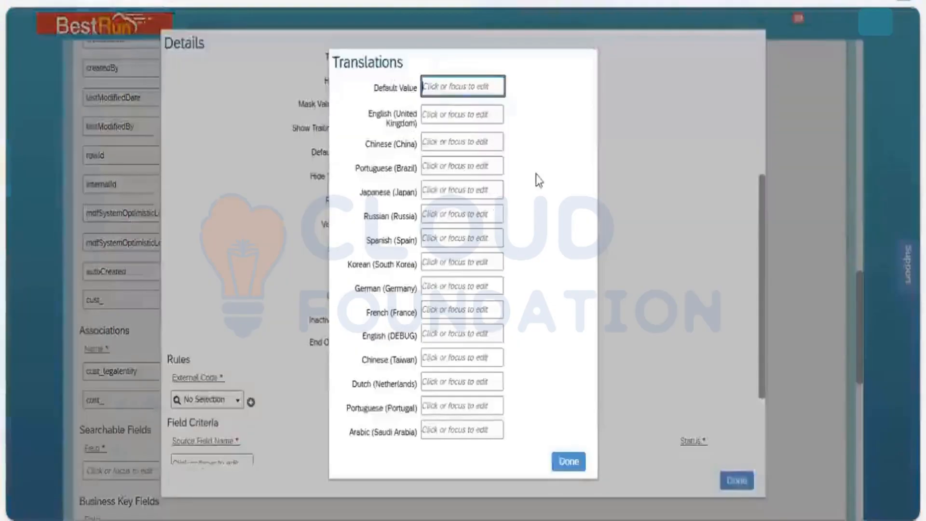
key(ctrl+v)
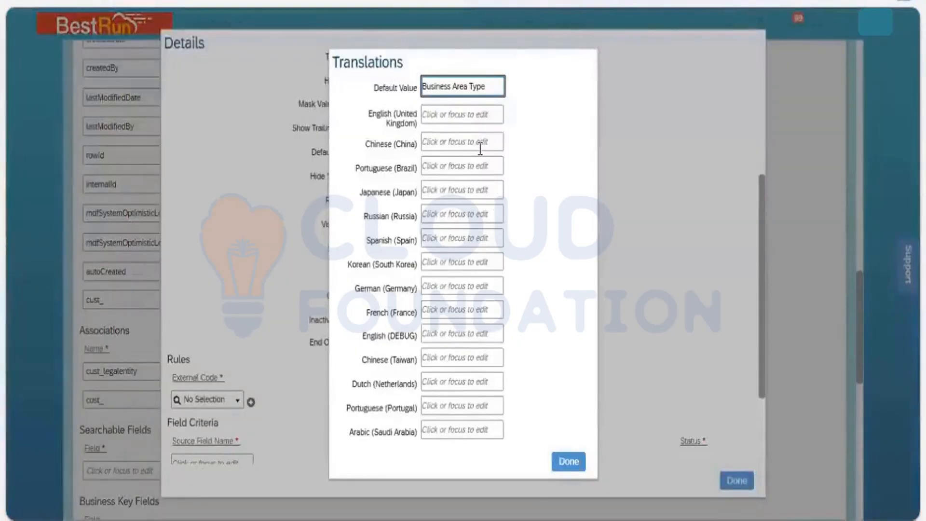
click(569, 461)
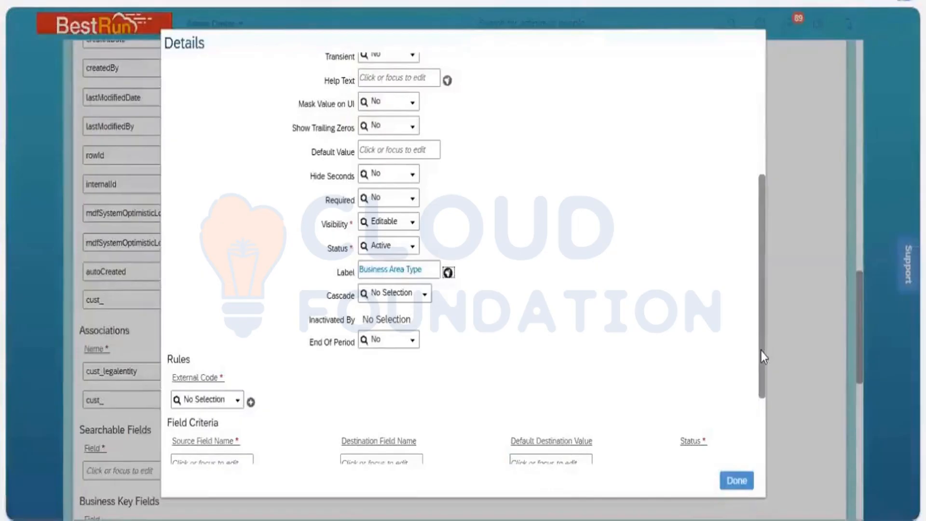
scroll(771, 229, up, 5)
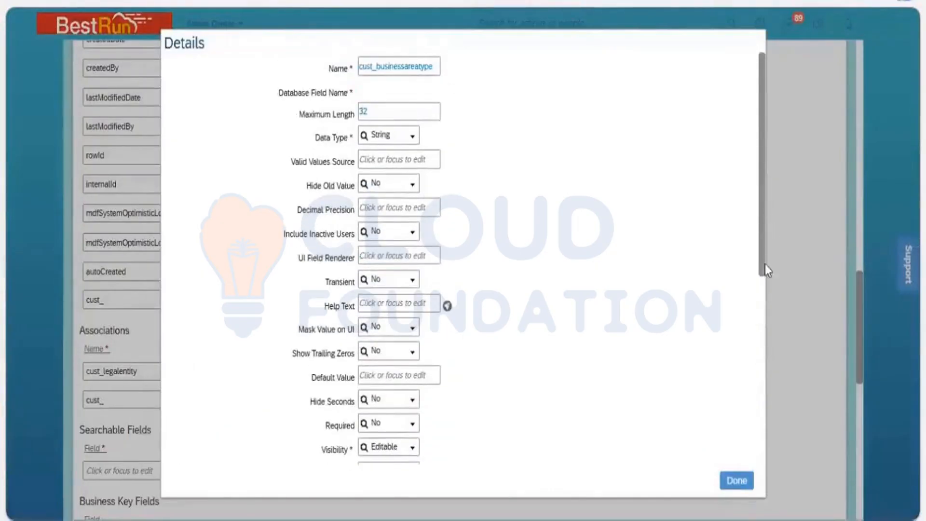
scroll(756, 419, down, 8)
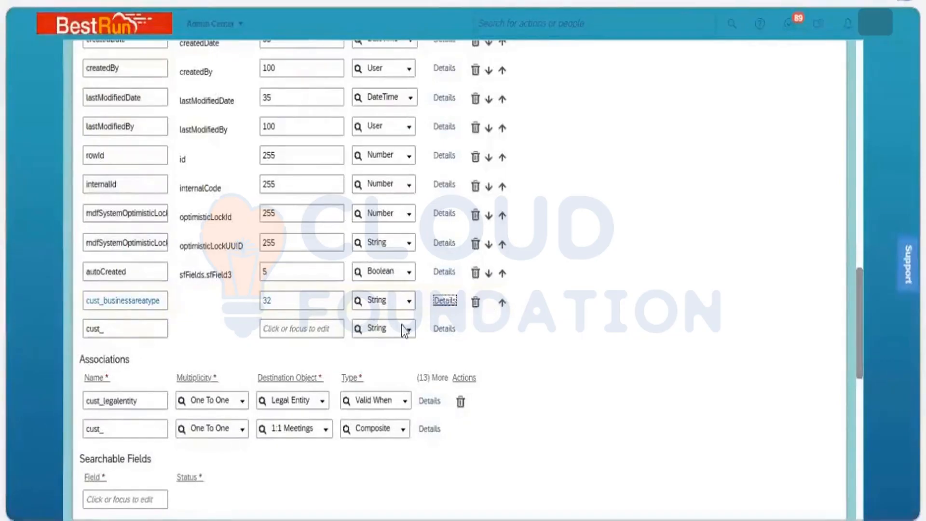
Save the Business Unit object definition with the new Business Area Type field
click(439, 300)
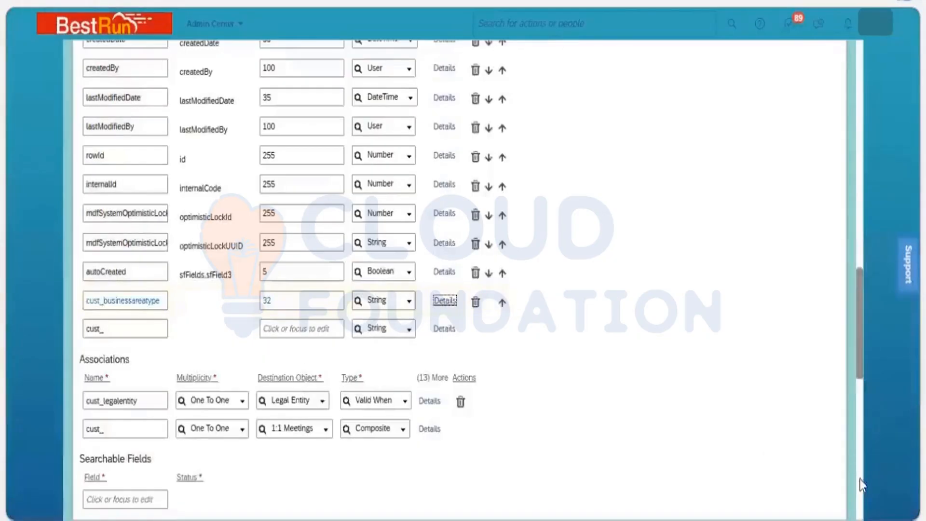
scroll(860, 479, down, 15)
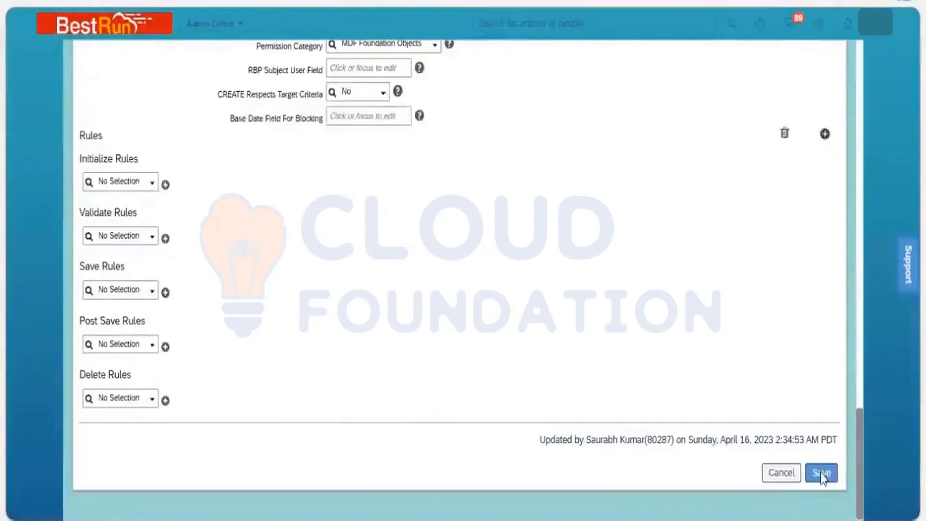
click(821, 471)
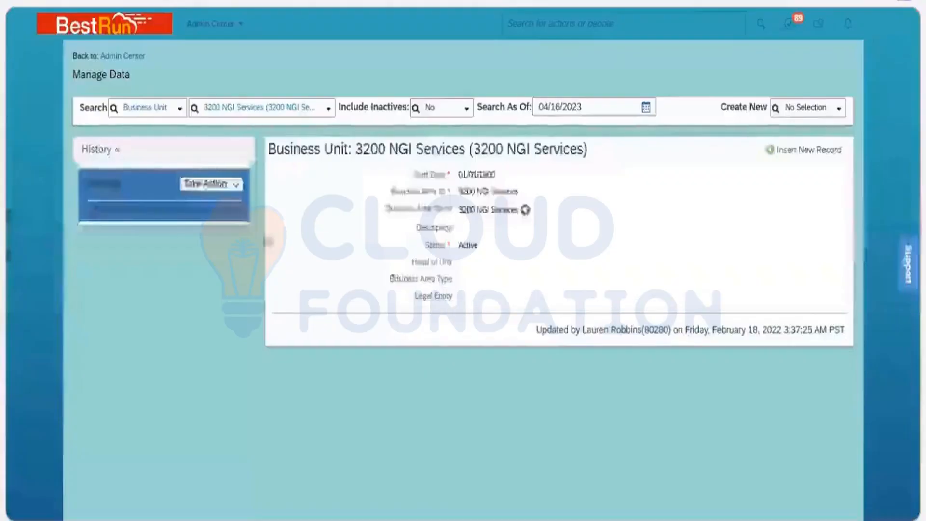
Open the 3200 NGI Services record for correction in Manage Data, try free text in Business Area Type, and cancel the edit
click(229, 205)
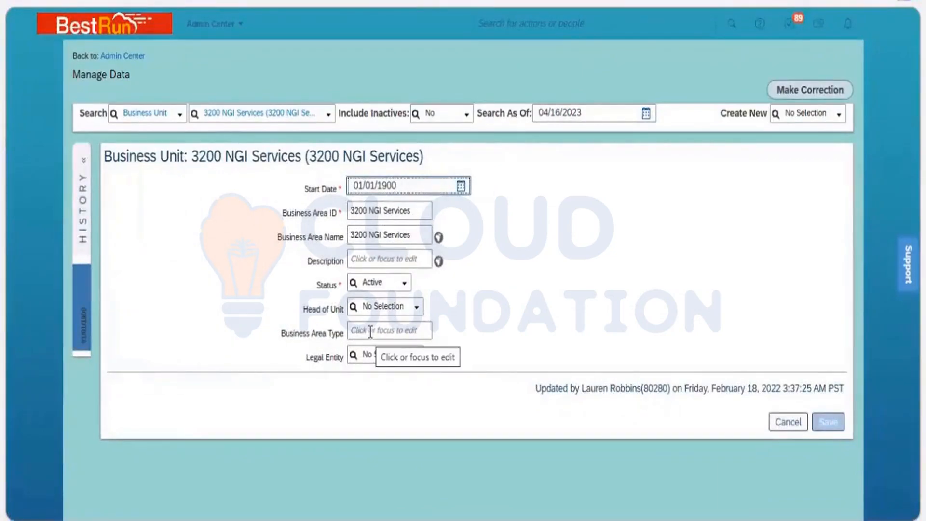
click(371, 332)
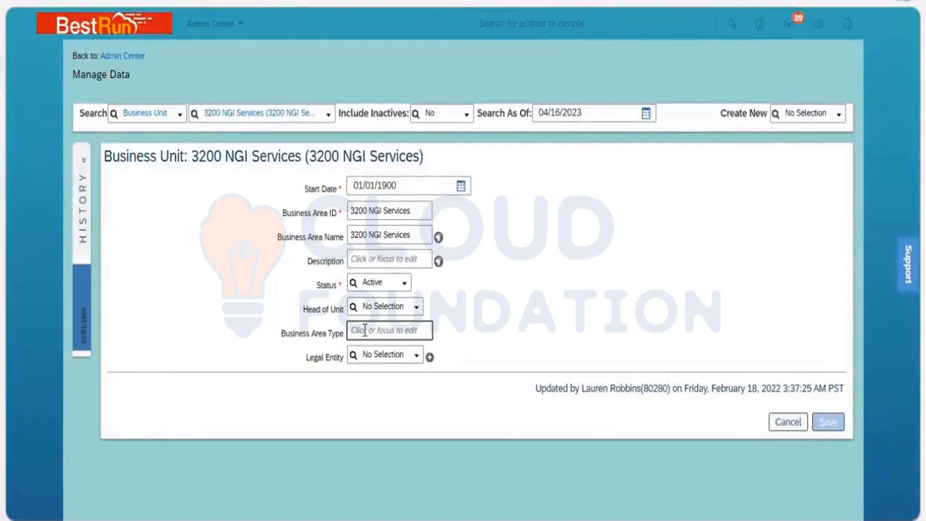
text(gigk)
key(BackSpace)
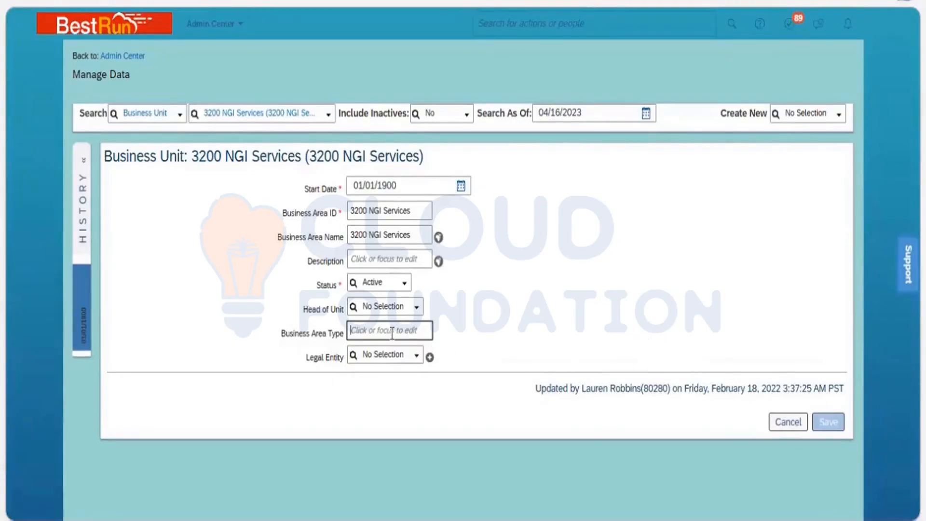
click(776, 423)
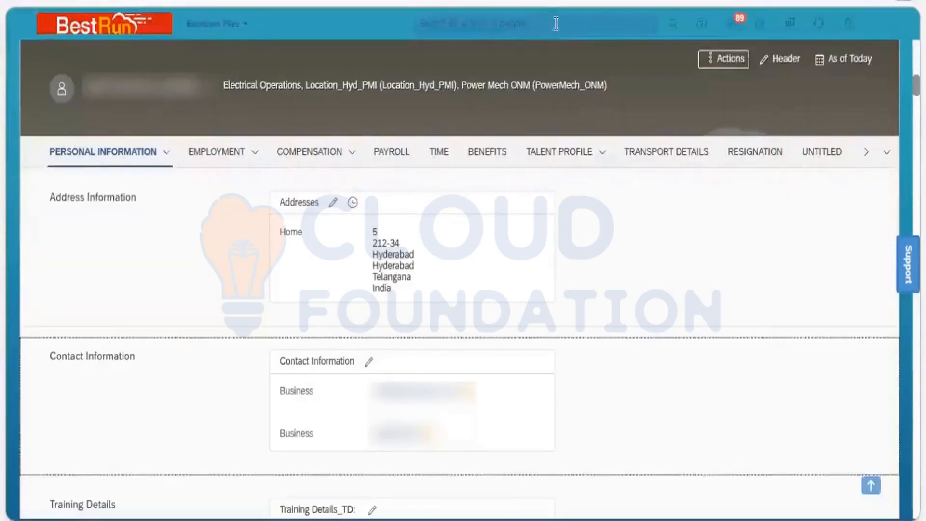
Find and open the Picklist Center through a search for picklist
click(556, 23)
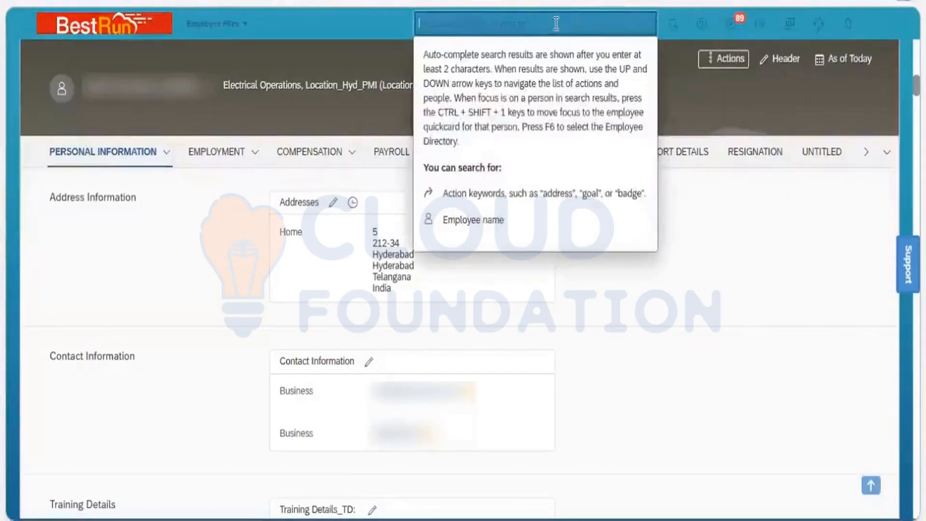
text(picklist)
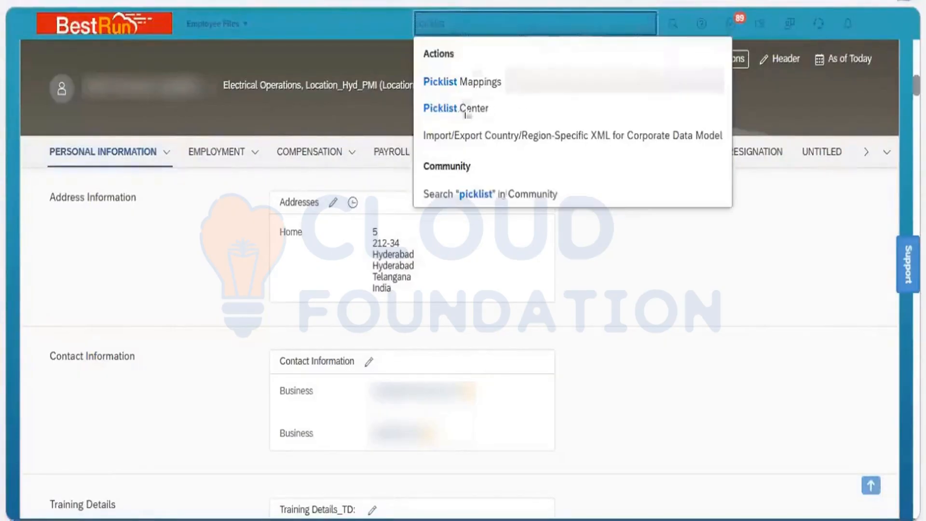
click(464, 108)
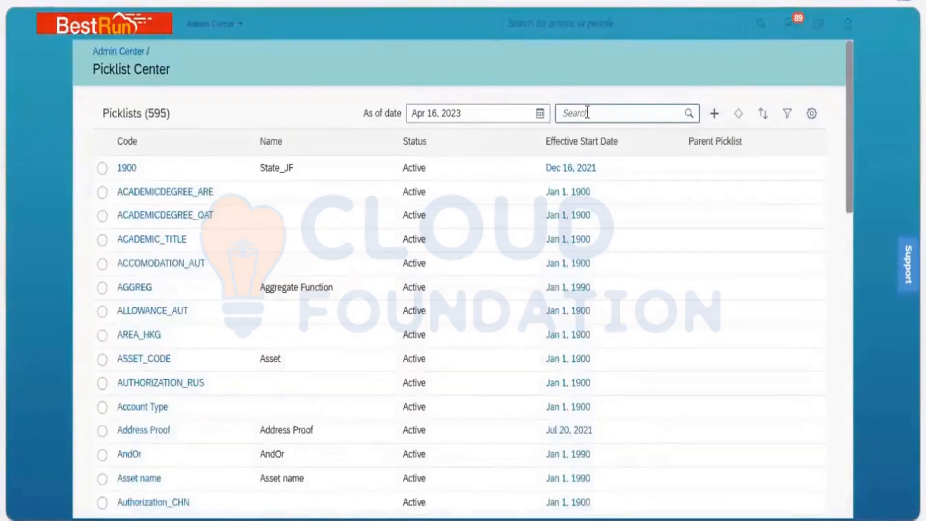
Search the picklists for business and open the active version of the Business Area Type picklist
click(587, 113)
text(business)
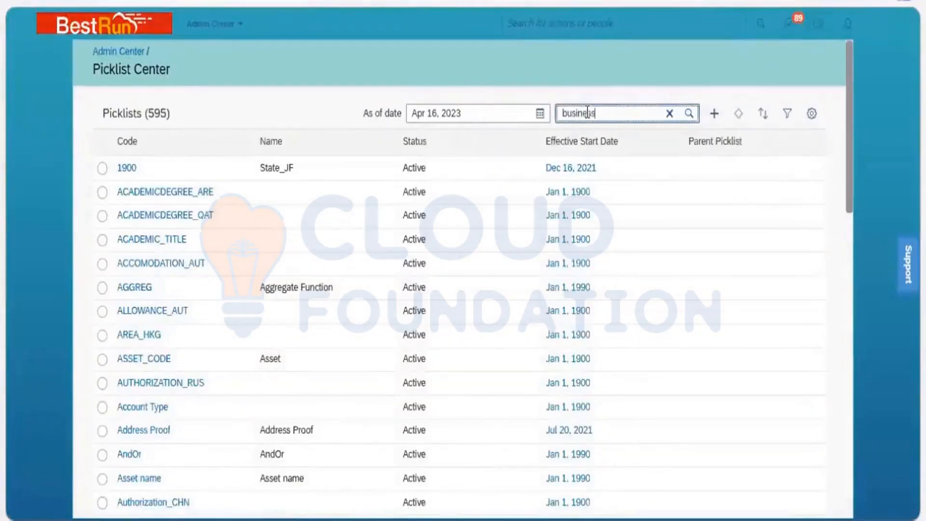
key(Return)
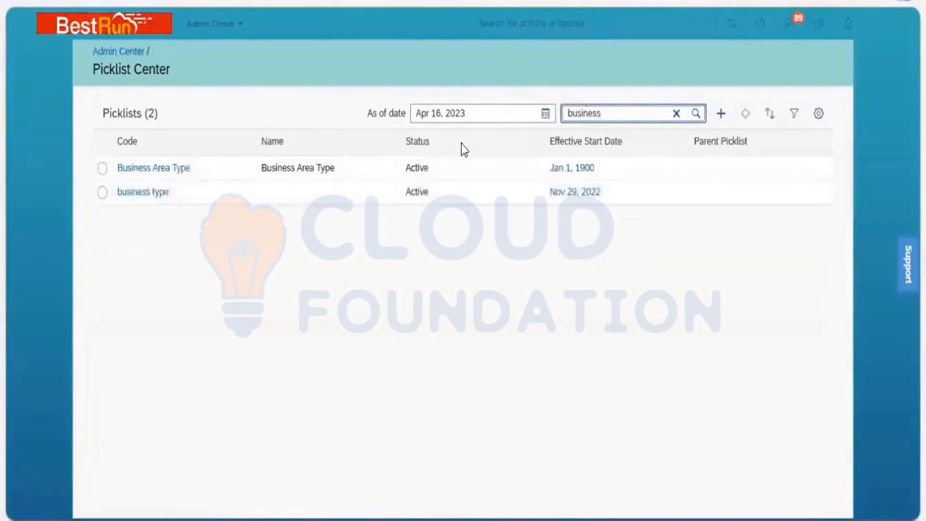
click(155, 174)
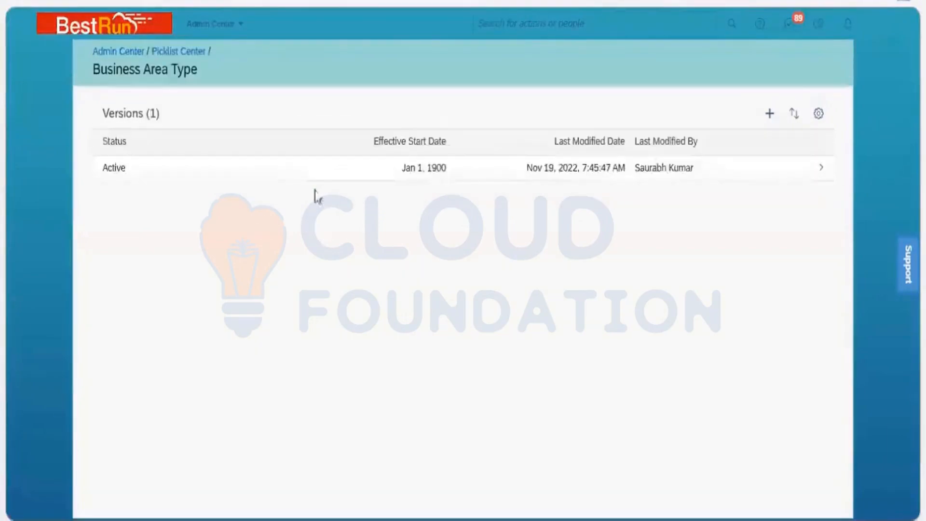
click(293, 179)
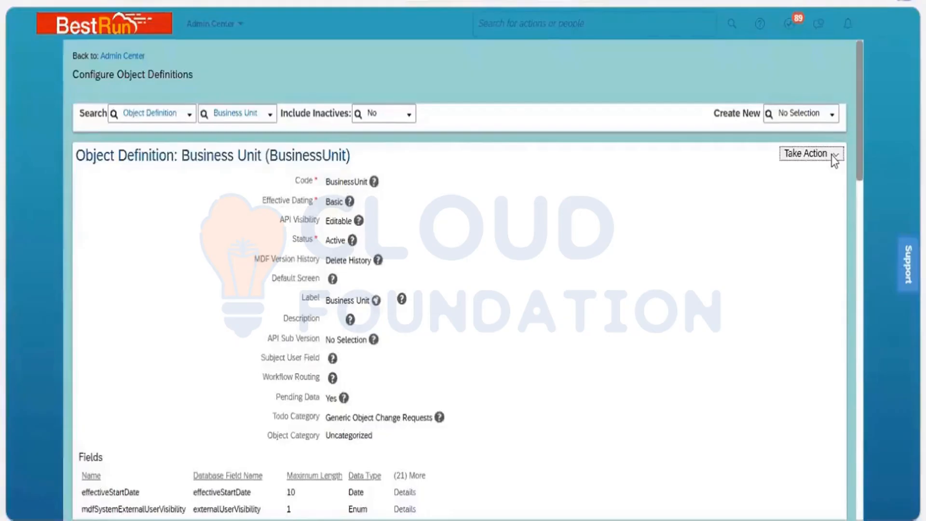
Open the Business Unit object definition for correction and set the cust_businessareatype field's Data Type to Picklist
click(812, 153)
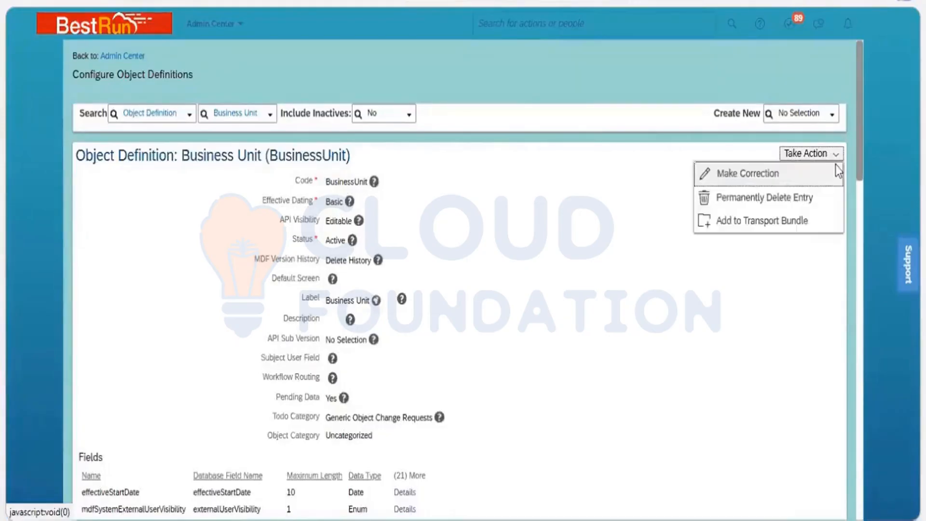
click(738, 174)
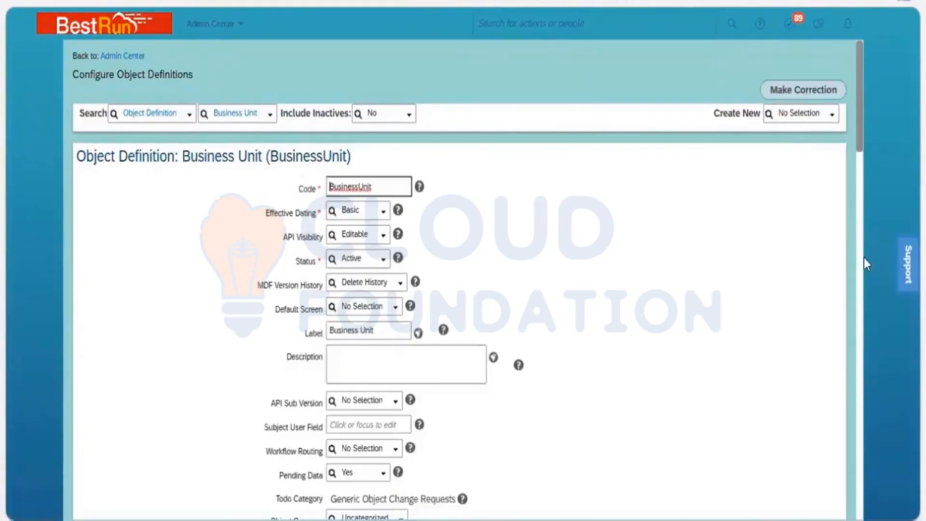
scroll(864, 258, down, 15)
scroll(865, 384, down, 5)
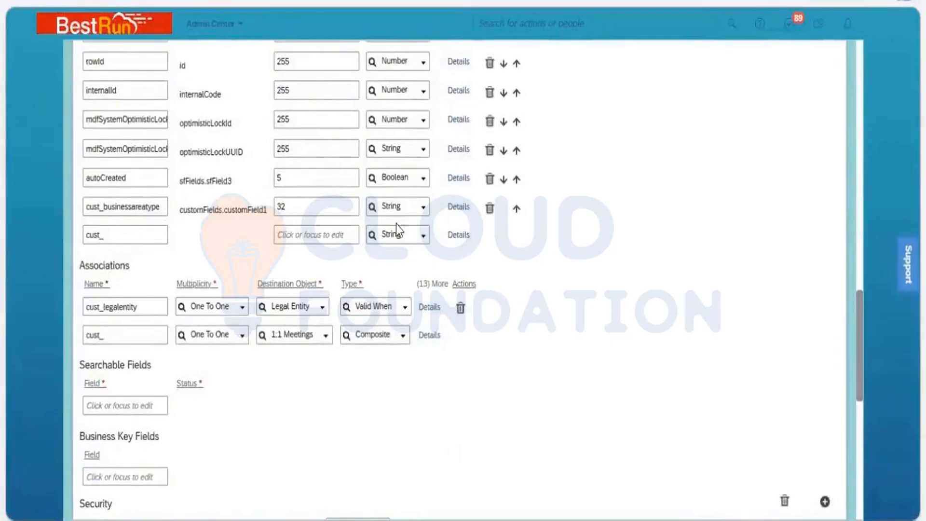
click(457, 208)
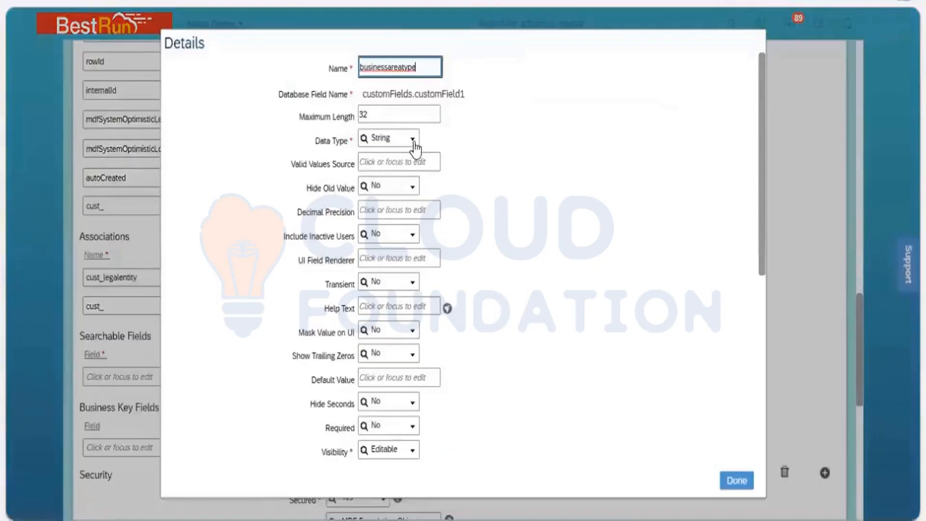
click(414, 141)
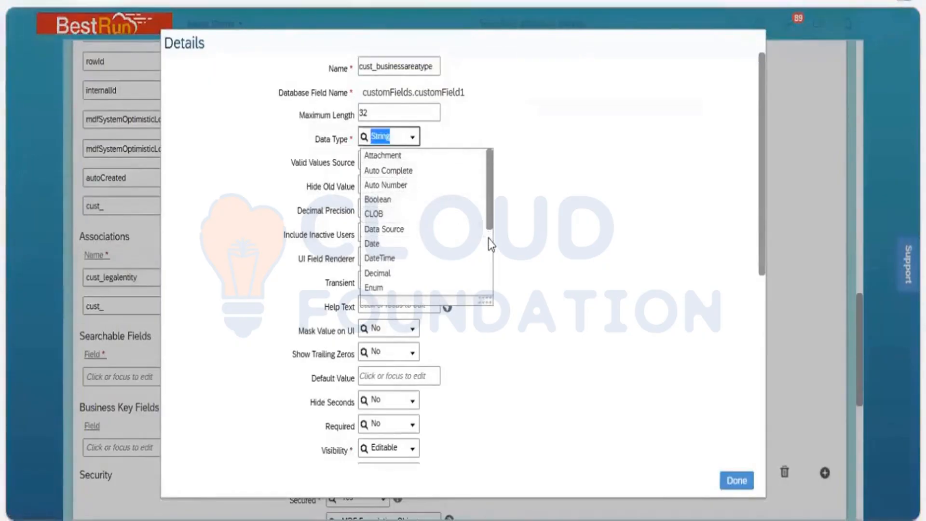
scroll(423, 231, down, 3)
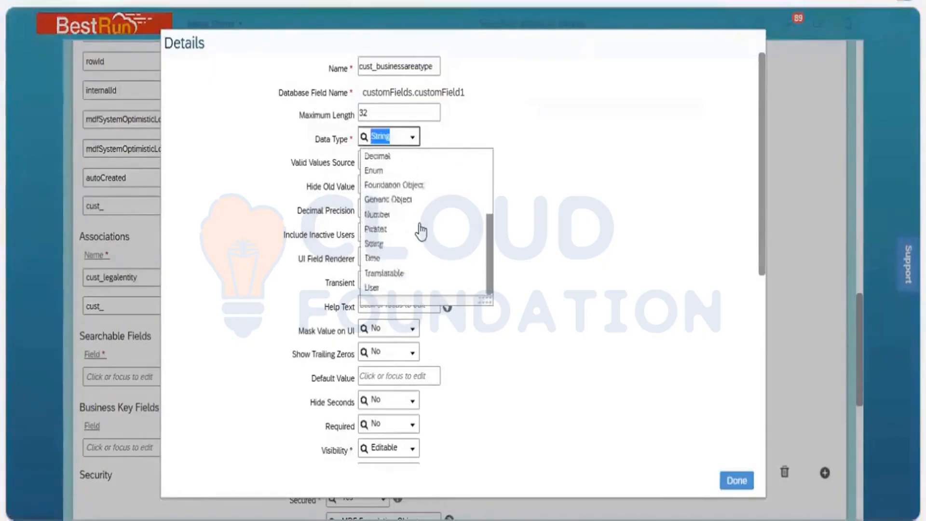
click(350, 172)
text(Picklist)
Copy the picklist's code, Business Area Type, into the field's Valid Values Source and accept the details
click(366, 162)
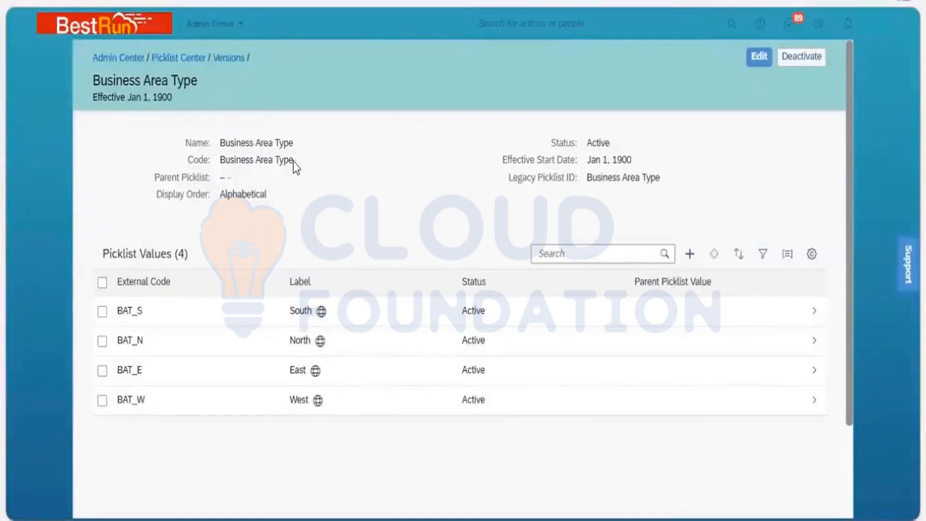
drag(293, 161, 220, 161)
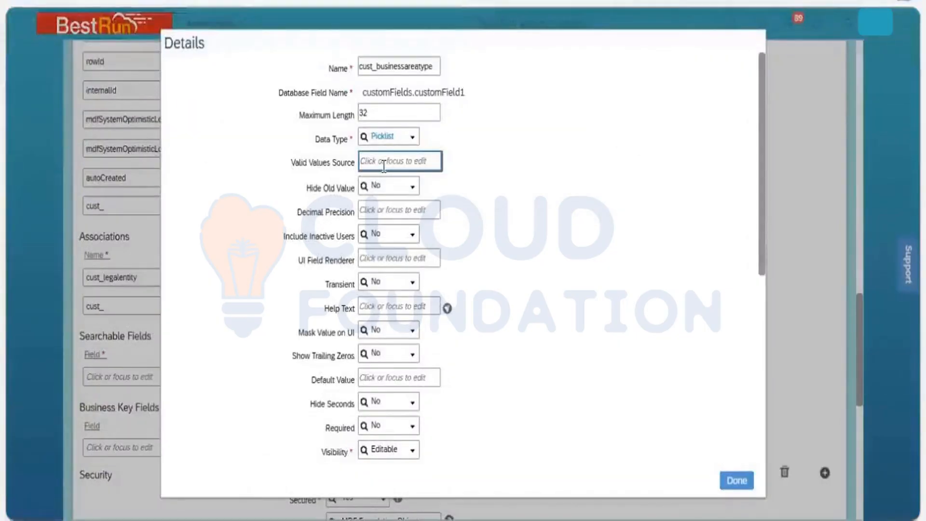
text(Business Area Type)
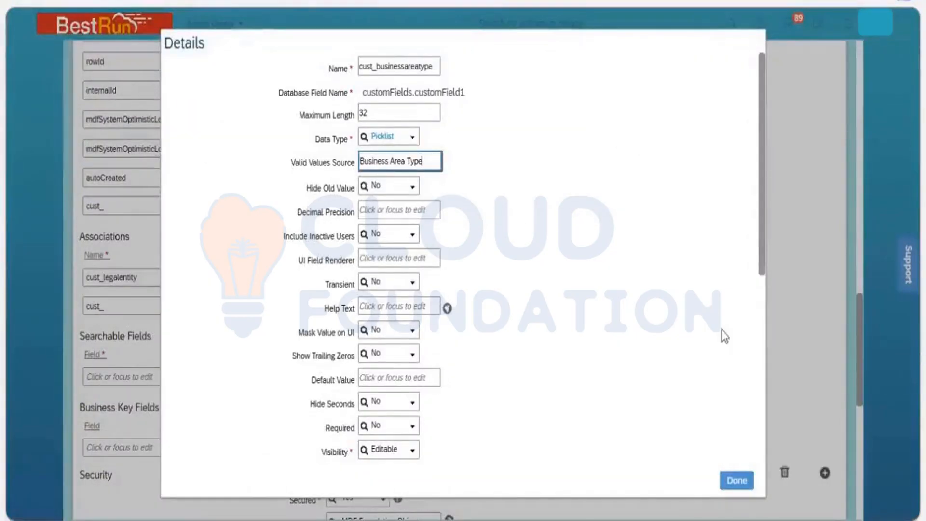
click(769, 458)
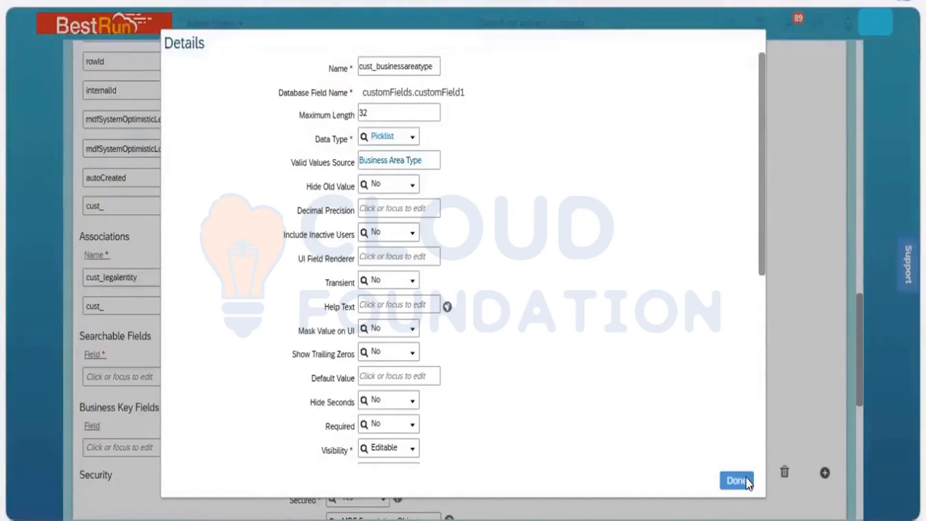
key(Return)
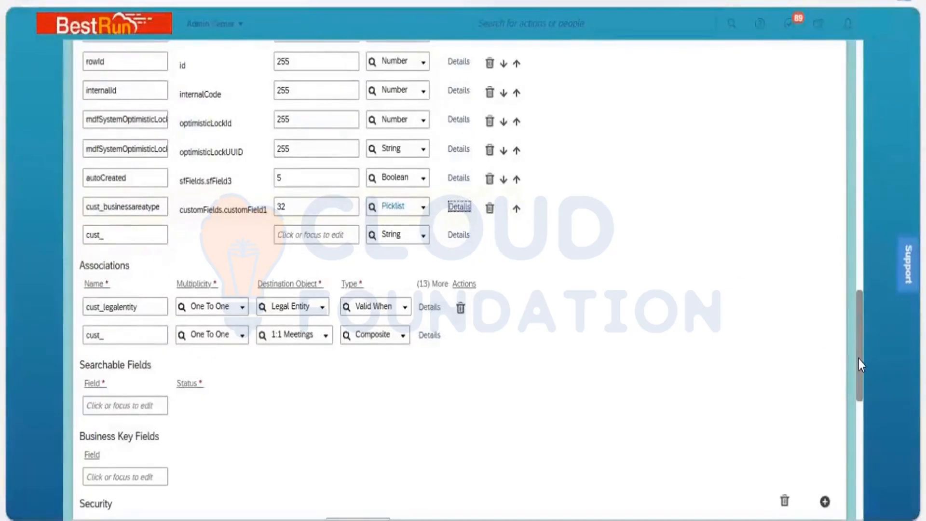
Save the Business Unit object definition and confirm the data type change for cust_businessareatype
scroll(858, 484, down, 15)
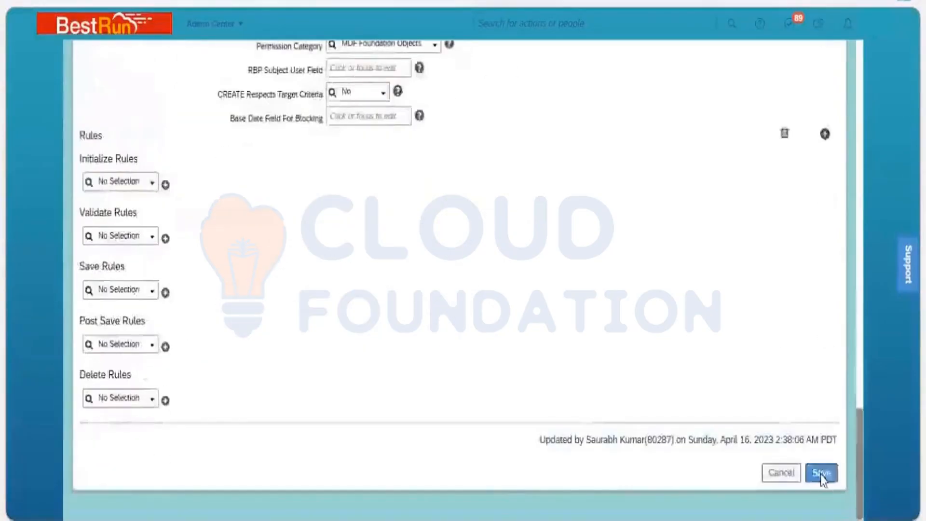
click(821, 473)
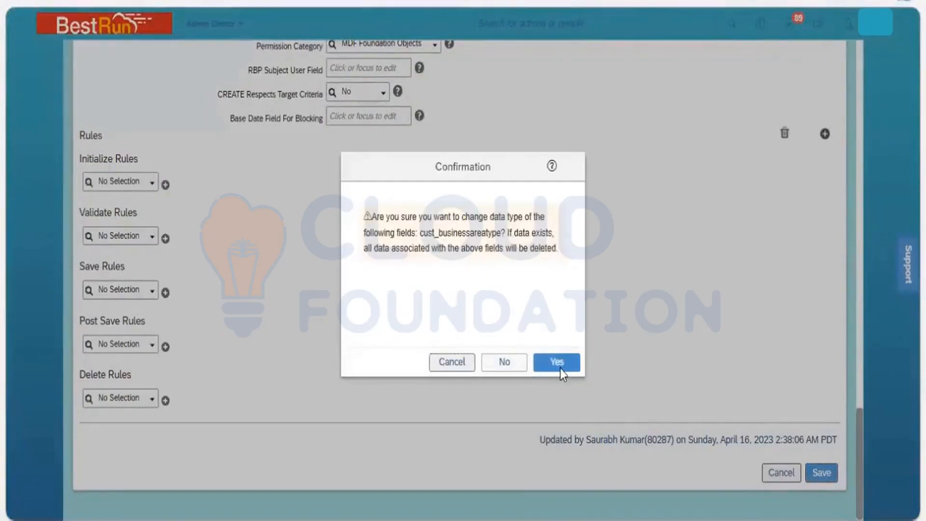
click(557, 363)
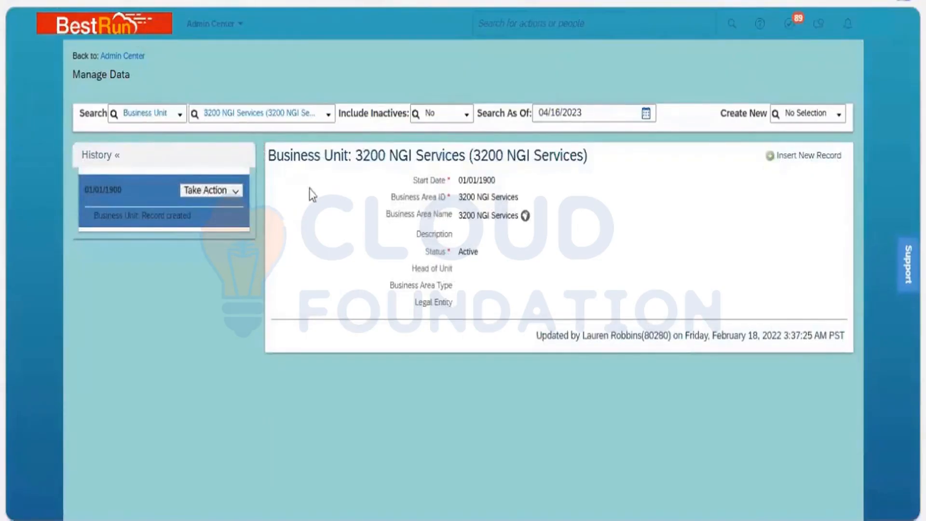
Reload the 3200 NGI Services record in Manage Data, open it for correction, and examine the Business Area Type choices
key(F5)
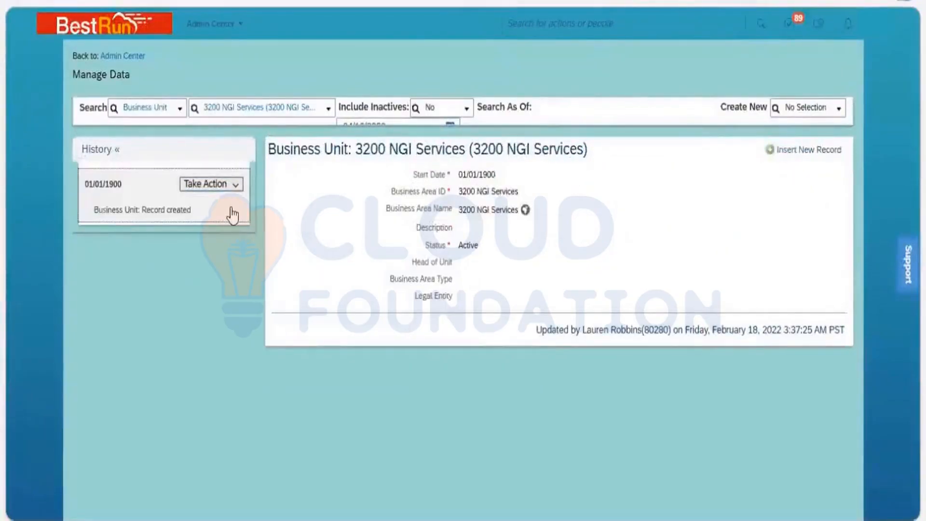
click(211, 183)
click(231, 202)
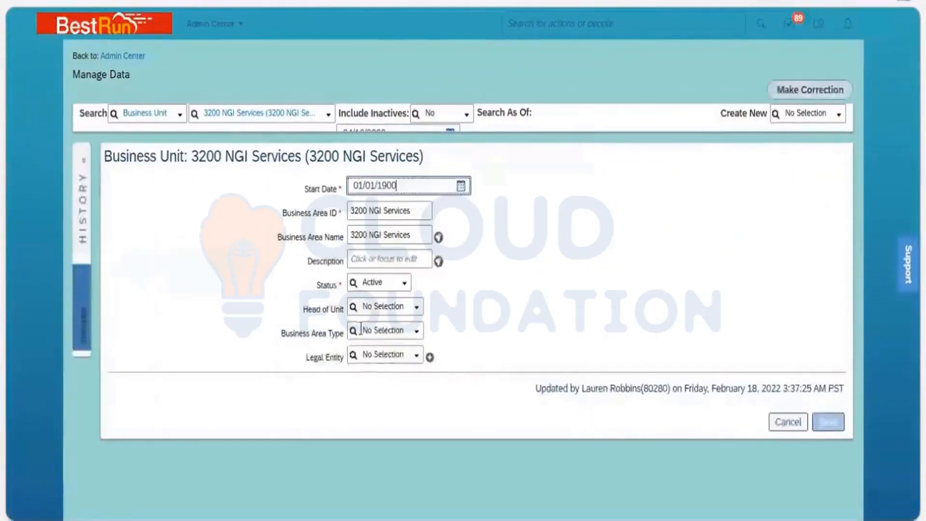
click(418, 338)
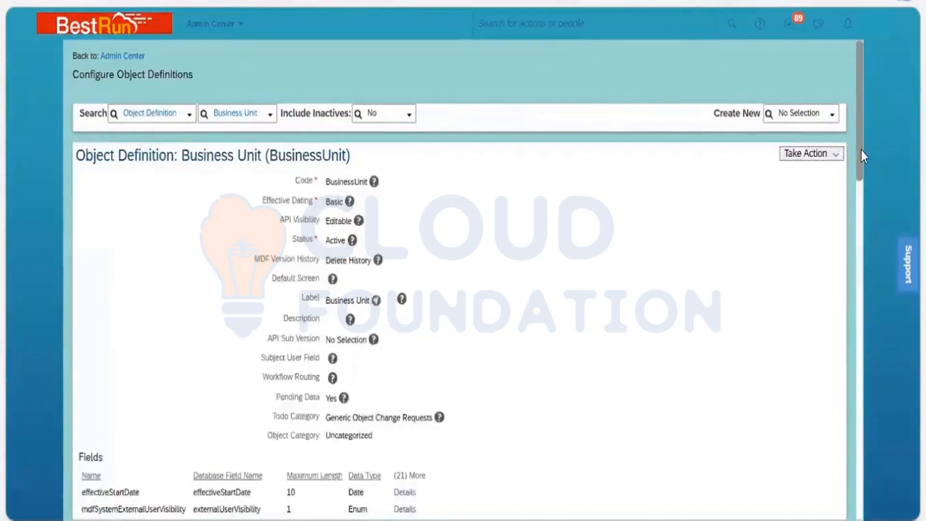
Reopen the Business Unit object definition for correction and delete the cust_businessareatype field
scroll(857, 189, down, 8)
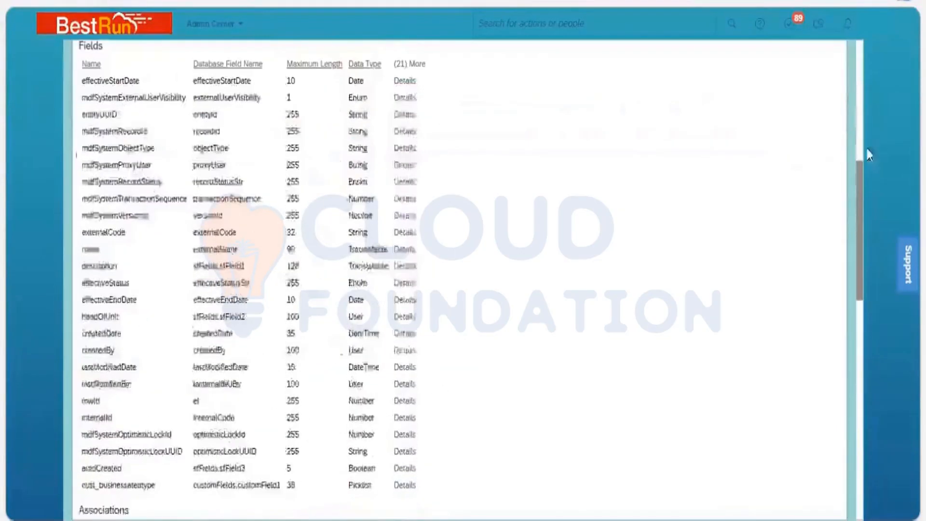
scroll(867, 154, down, 8)
scroll(867, 154, up, 16)
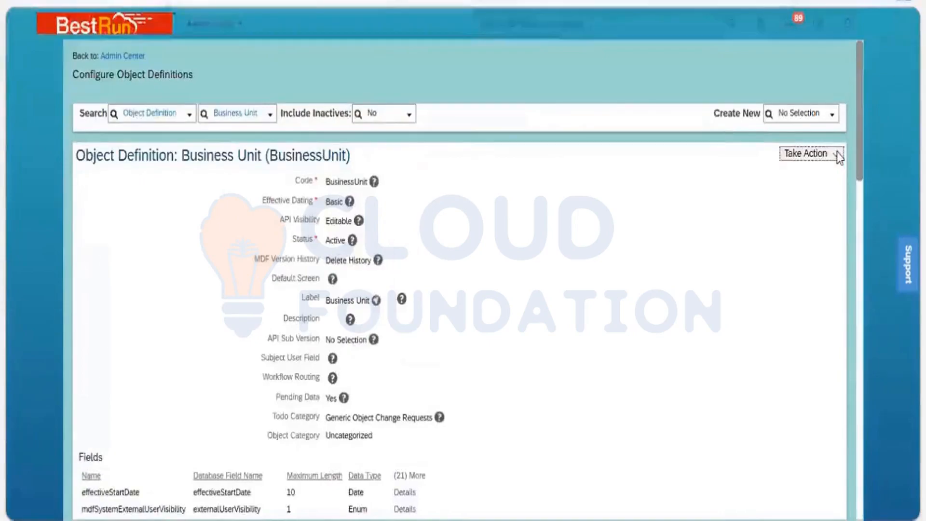
click(820, 154)
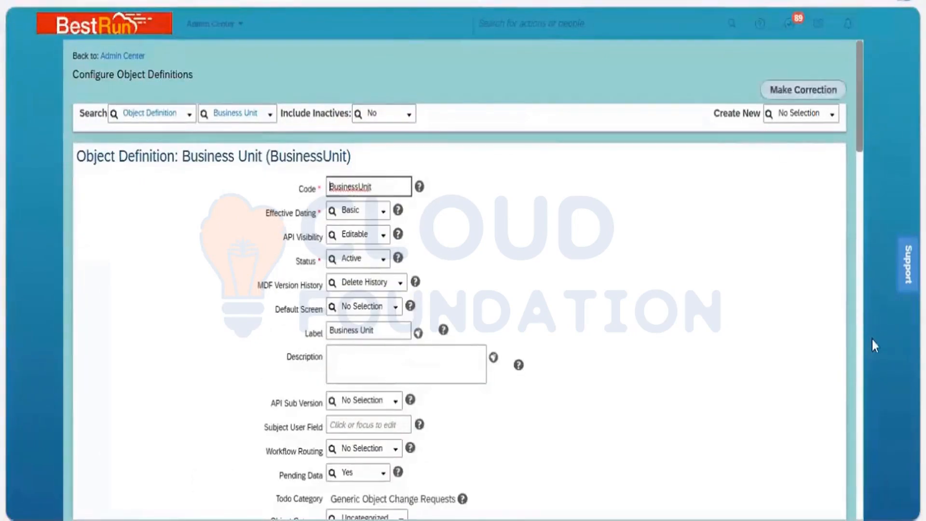
scroll(872, 345, down, 20)
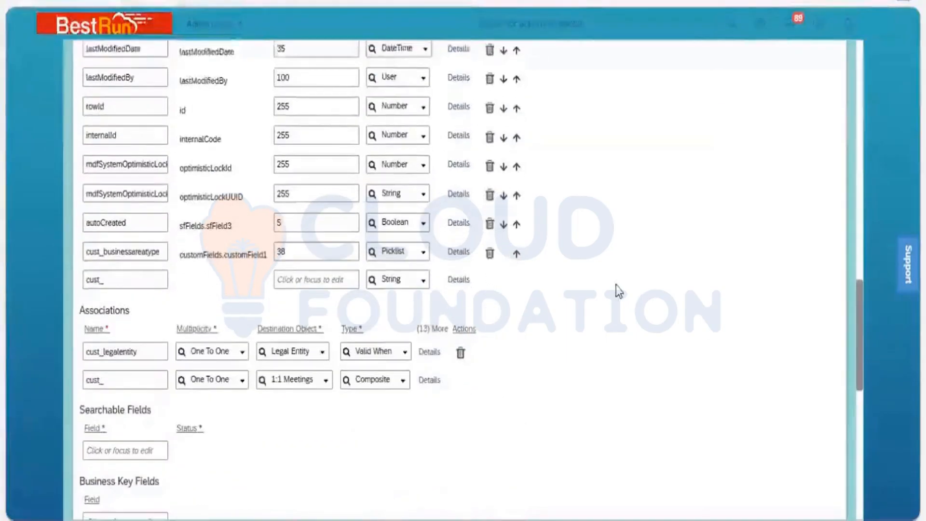
click(490, 254)
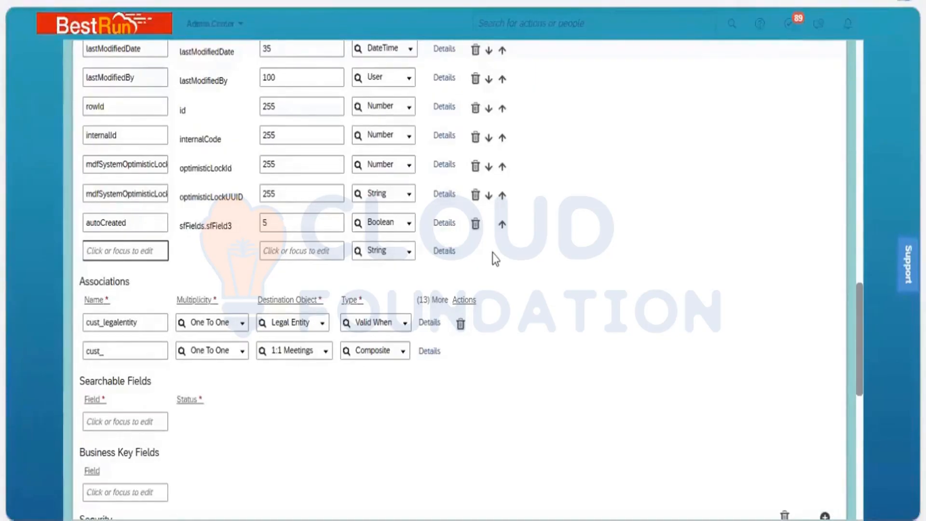
Add a custom field named cust_division Area with a maximum length of 32
text(d)
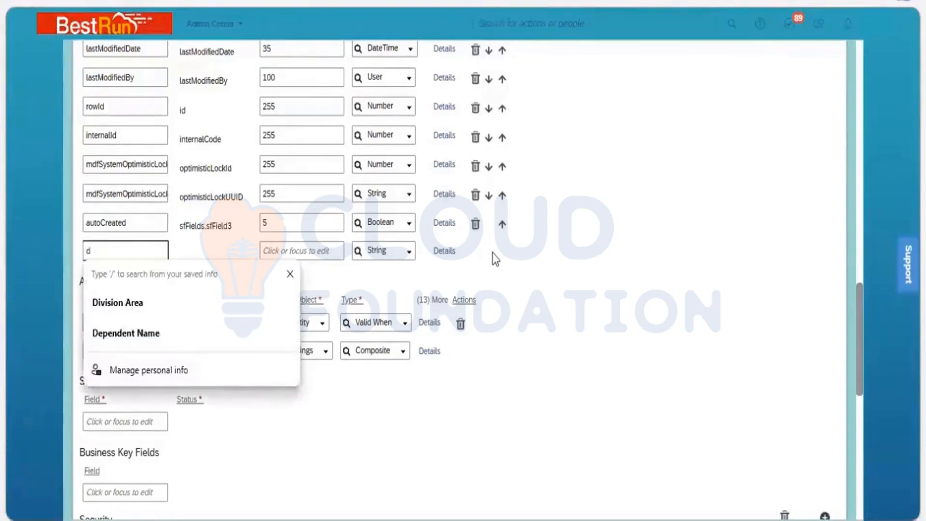
text(ivision)
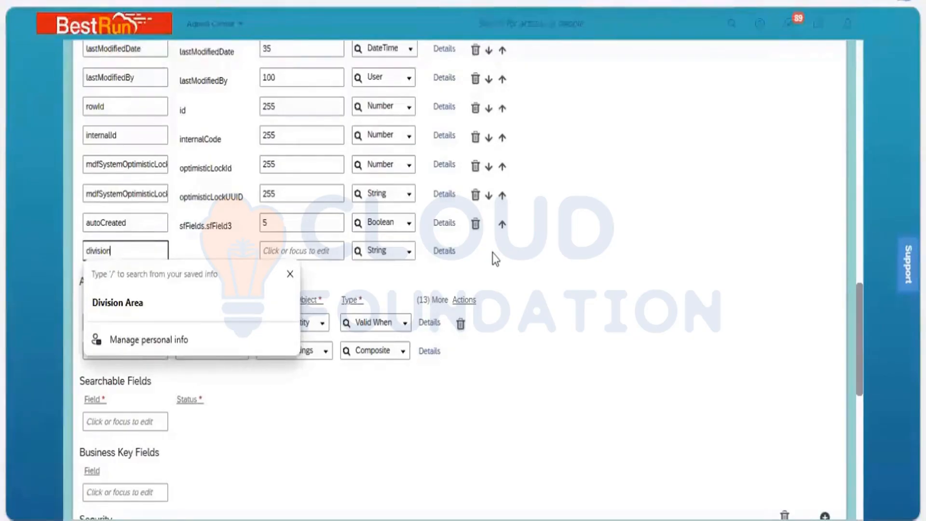
text(Area)
key(Tab)
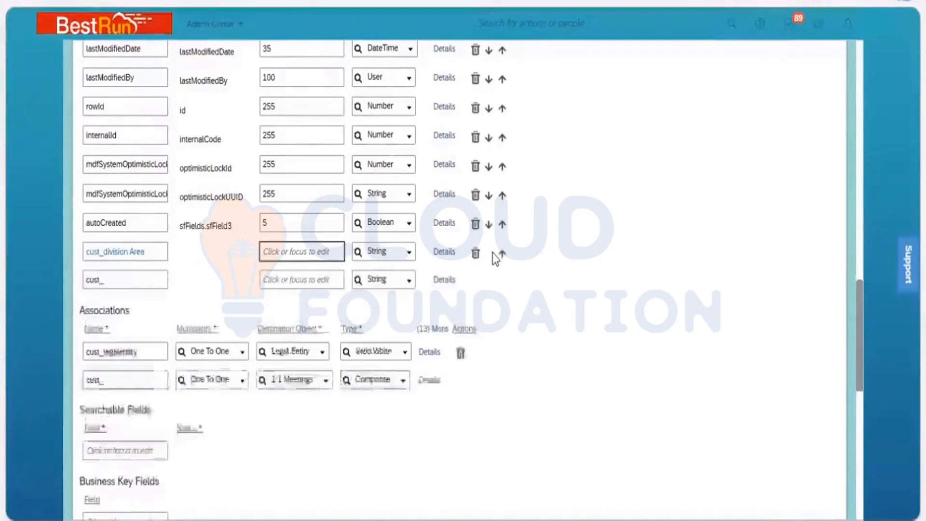
text(32)
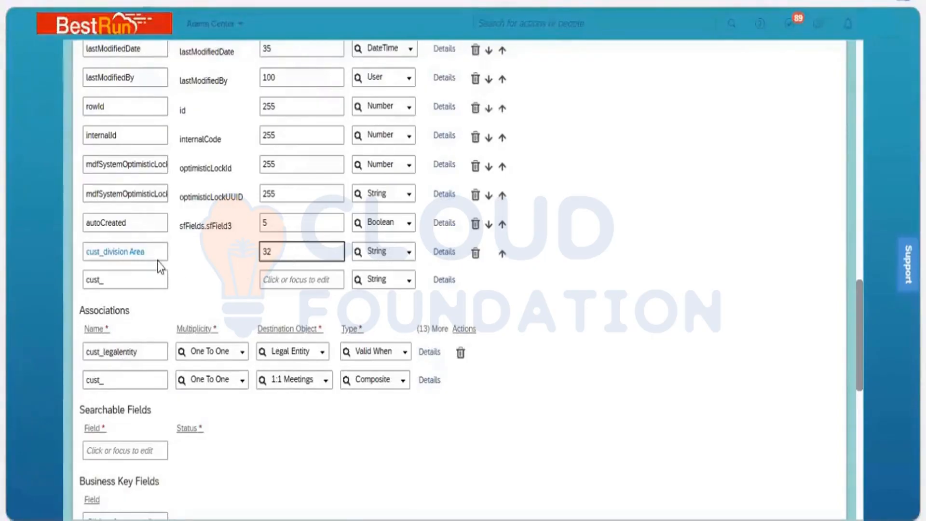
Set the data type of the cust_division Area field to Generic Object in its details
click(444, 252)
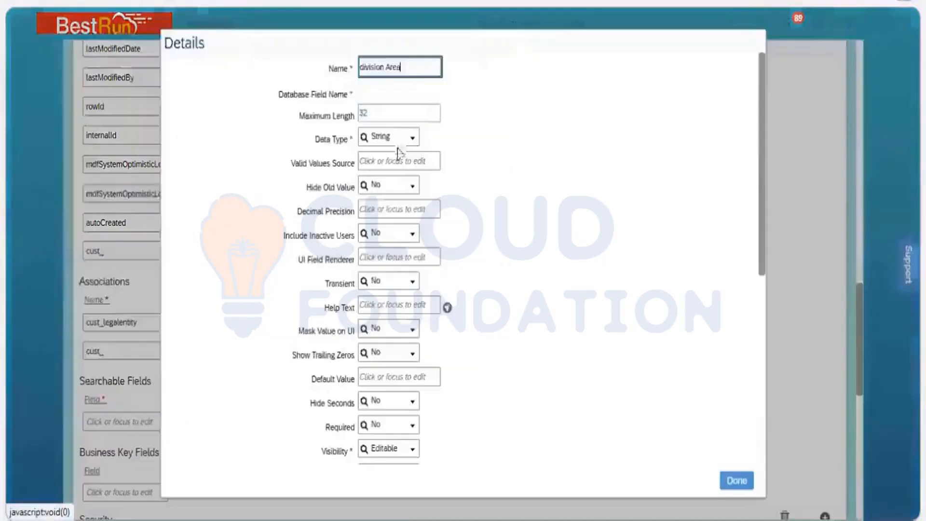
click(414, 141)
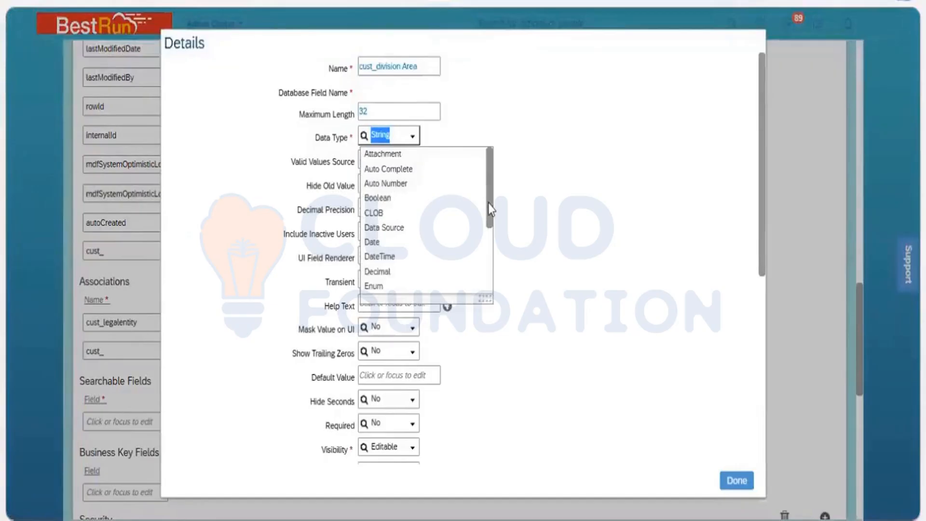
scroll(490, 246, down, 3)
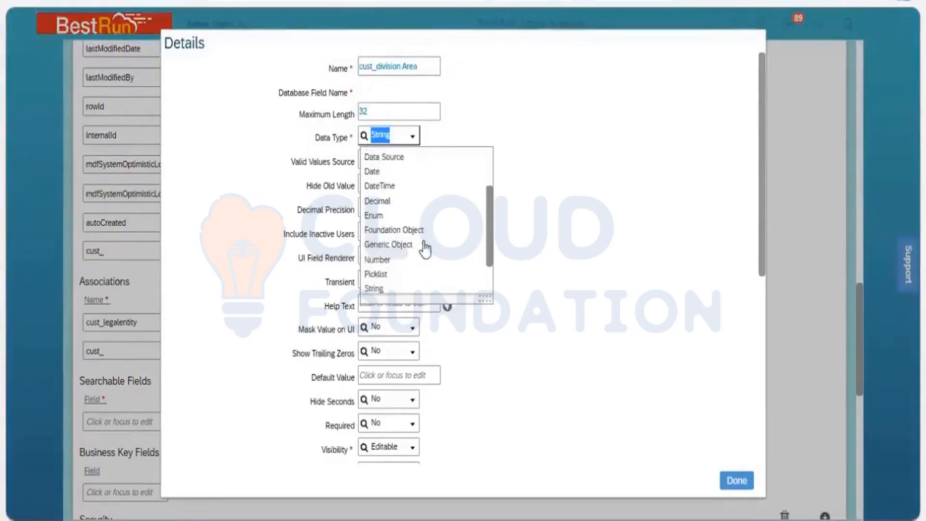
click(424, 245)
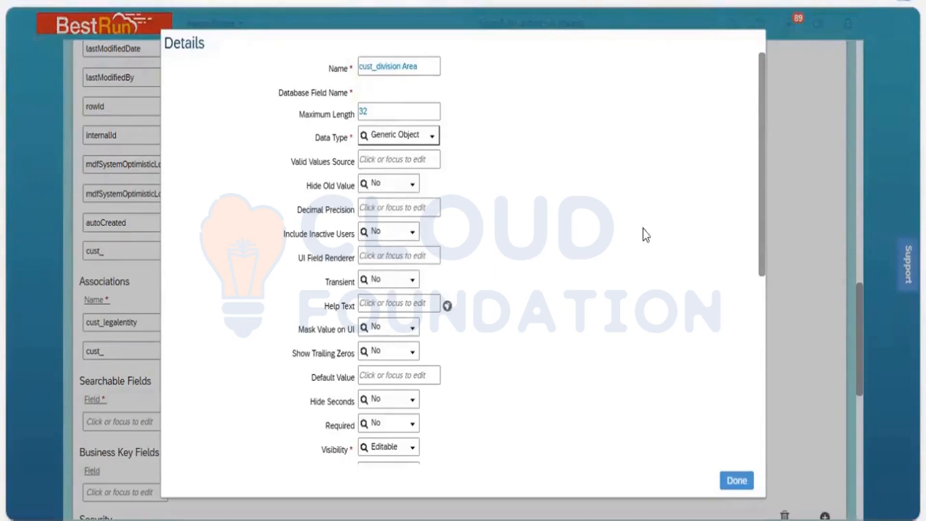
Open the Division object definition in a separate tab and copy its code for the field's Valid Values Source
click(379, 165)
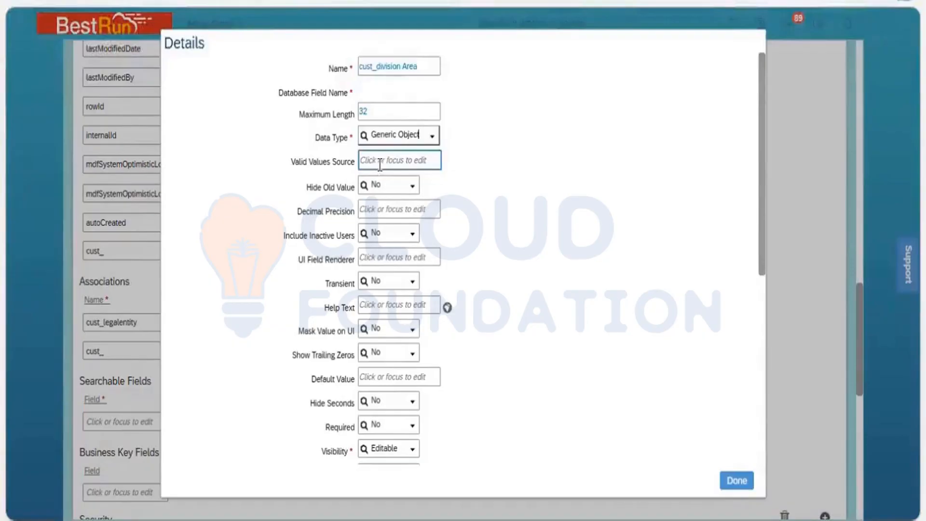
click(380, 165)
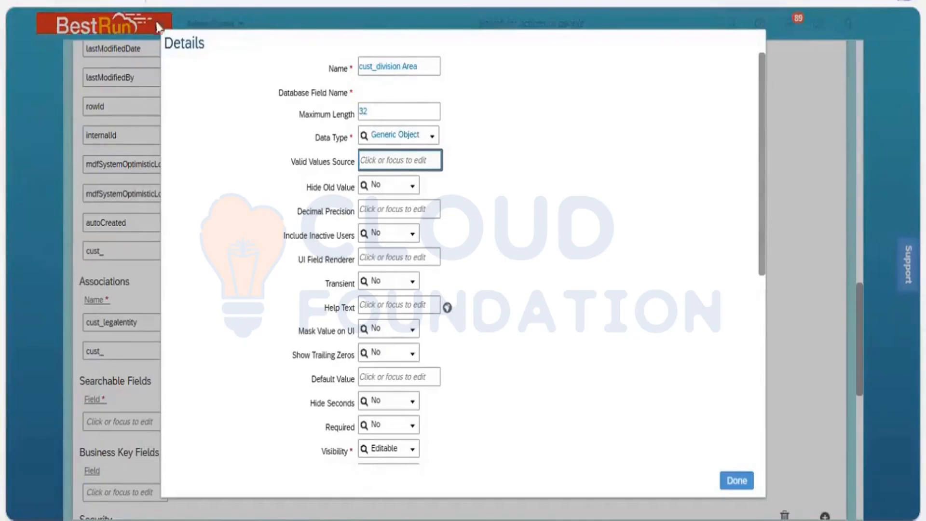
right_click(117, 1)
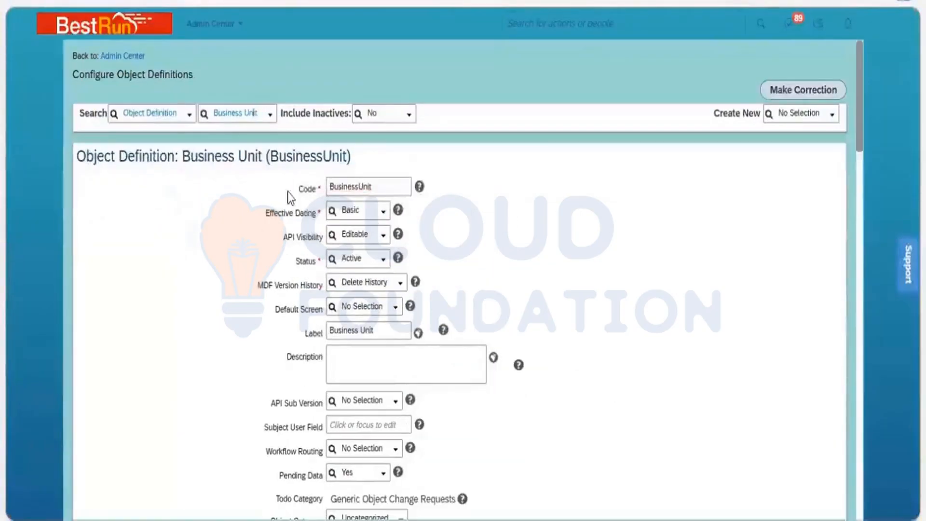
text(divis)
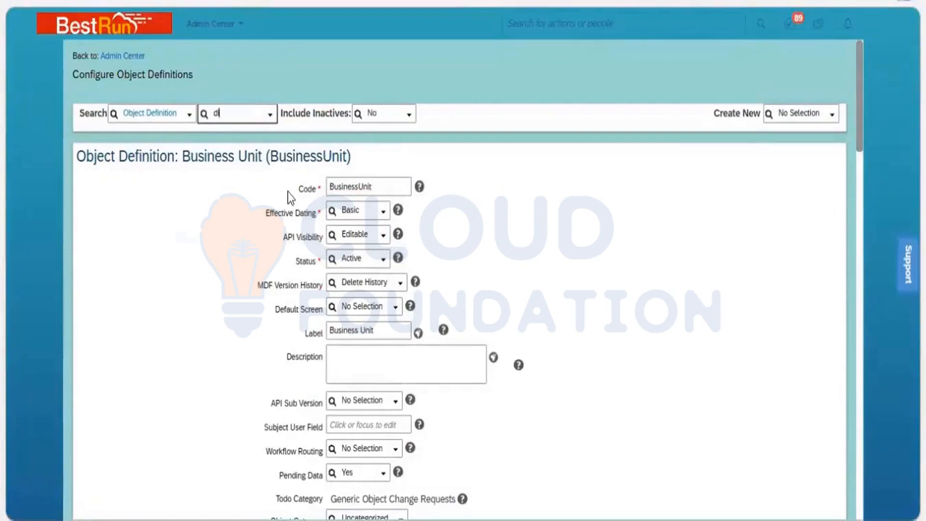
text(ion)
click(234, 189)
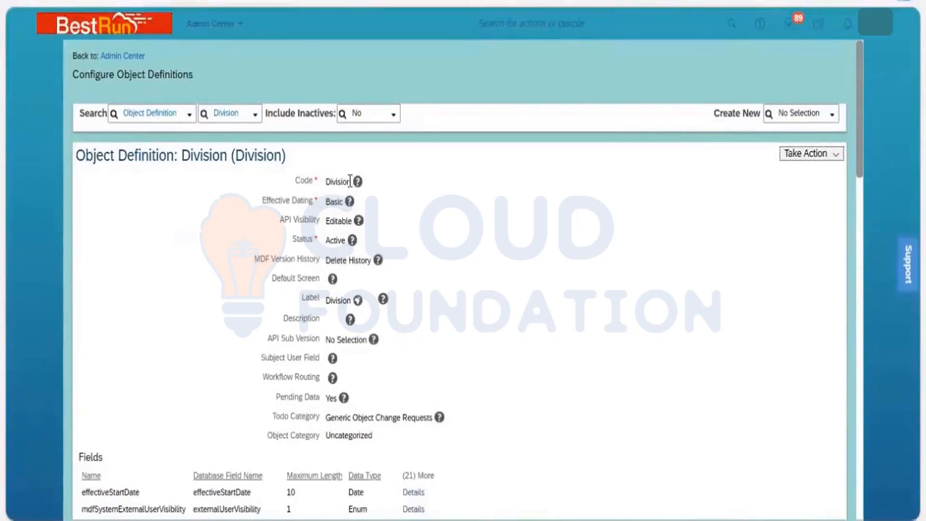
drag(350, 182, 327, 179)
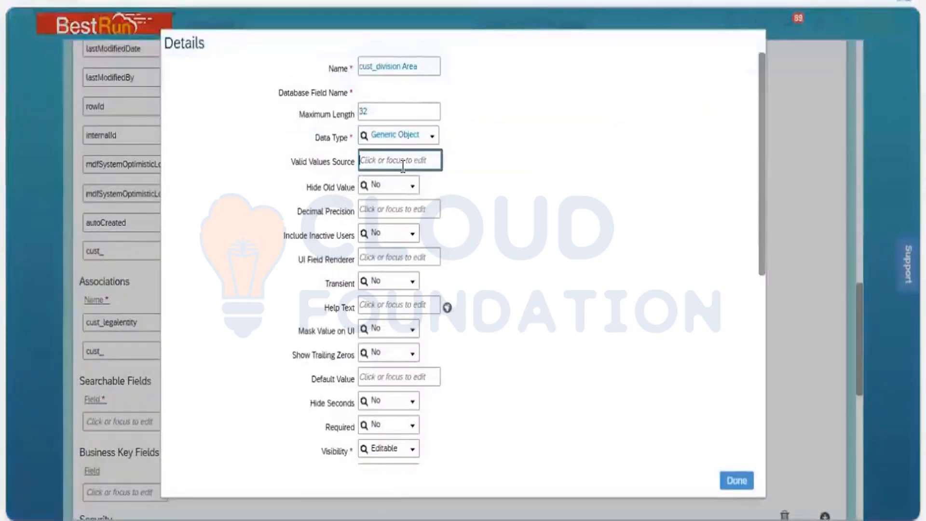
Set the Valid Values Source of the cust_division Area field to Division and close its details
text(Division)
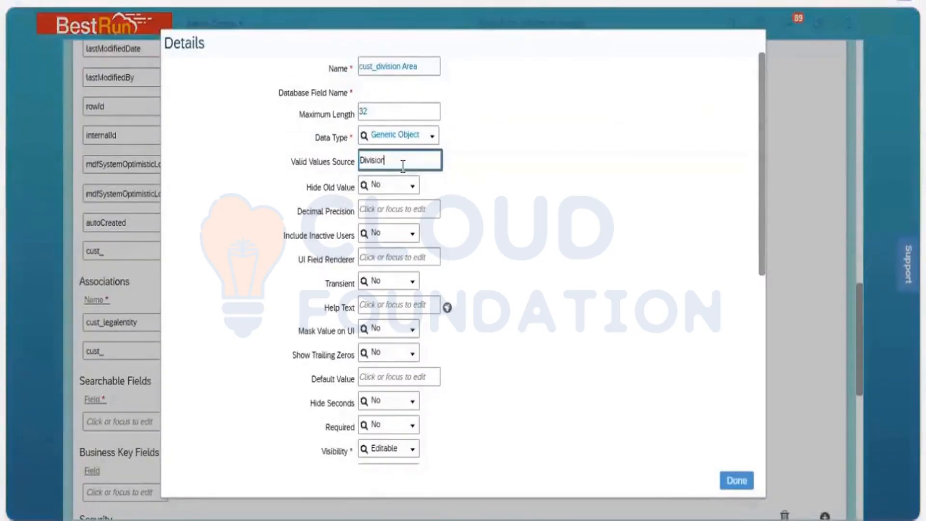
click(459, 182)
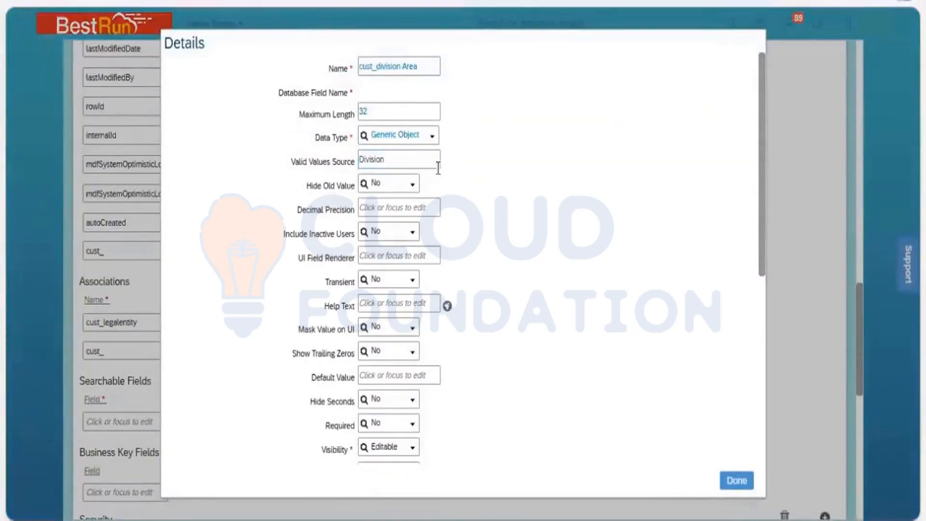
click(437, 168)
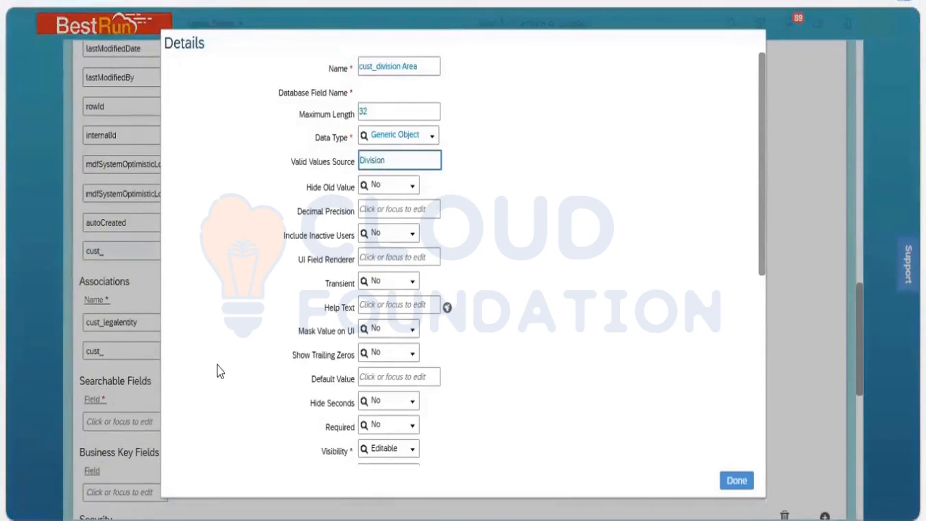
click(217, 365)
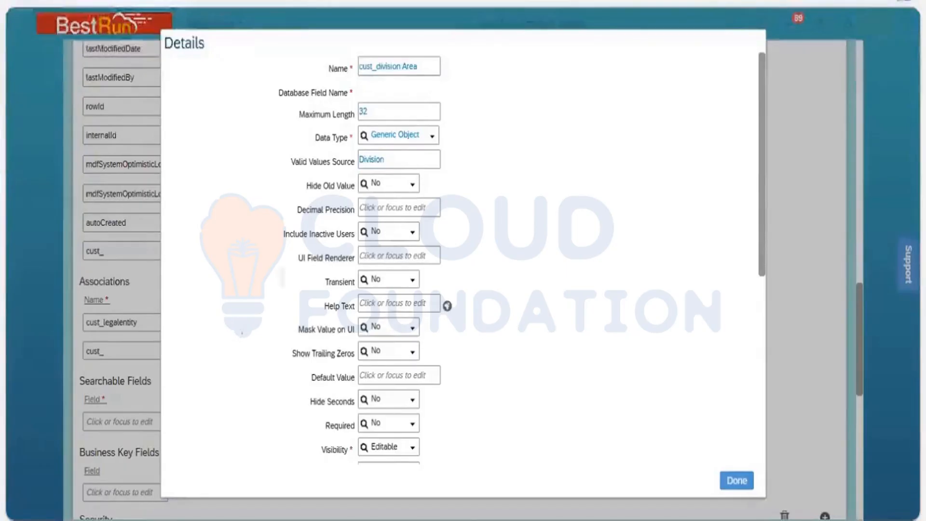
click(405, 152)
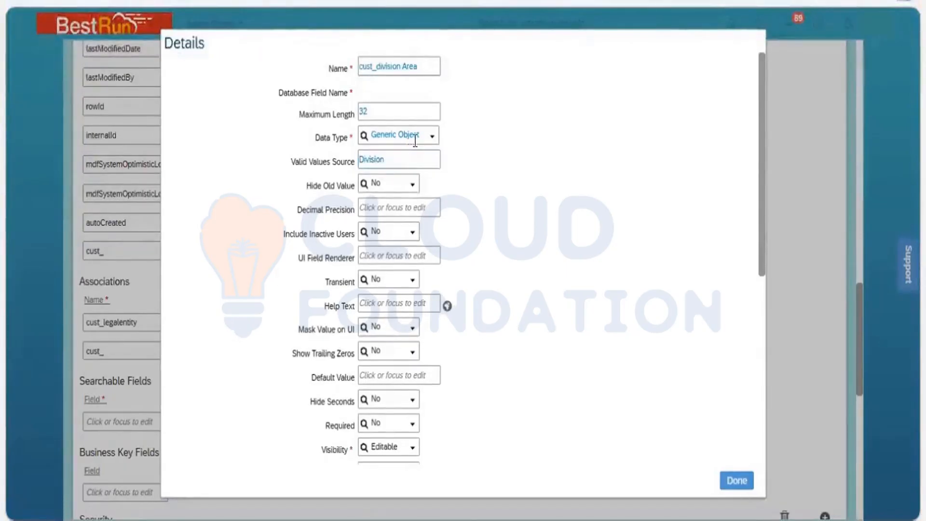
click(369, 164)
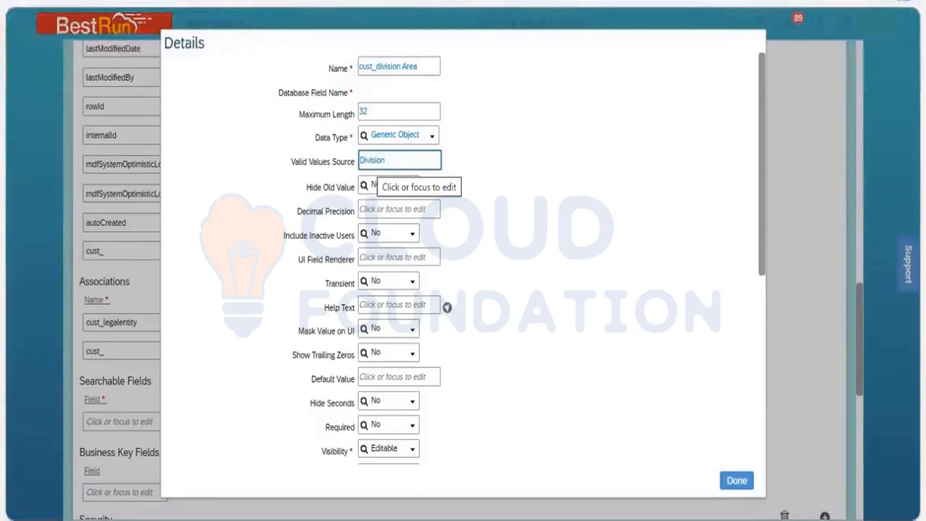
click(308, 100)
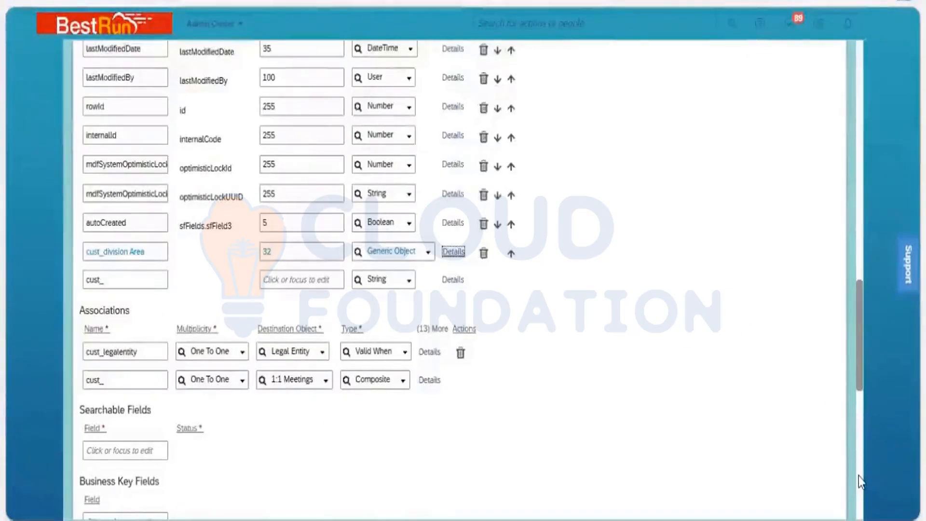
Try to save the Business Unit object definition with the cust_division Area field
scroll(824, 481, down, 10)
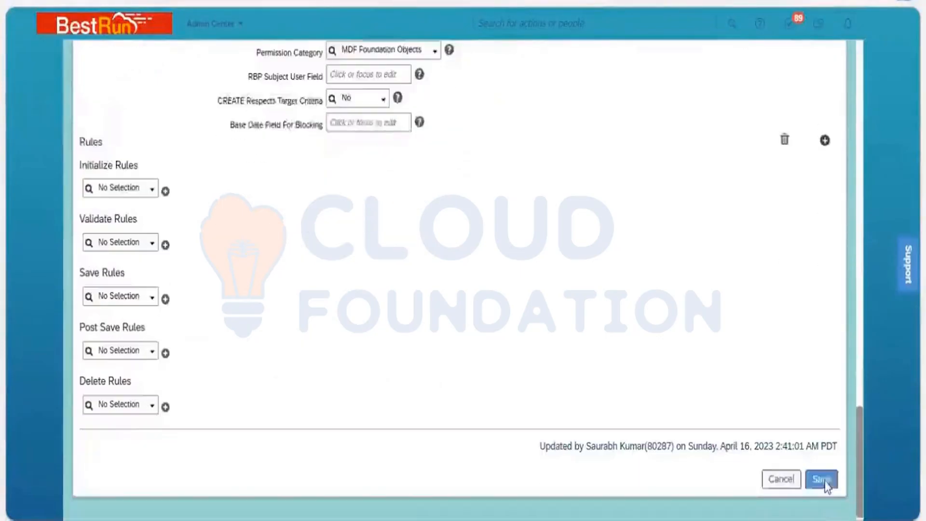
click(821, 473)
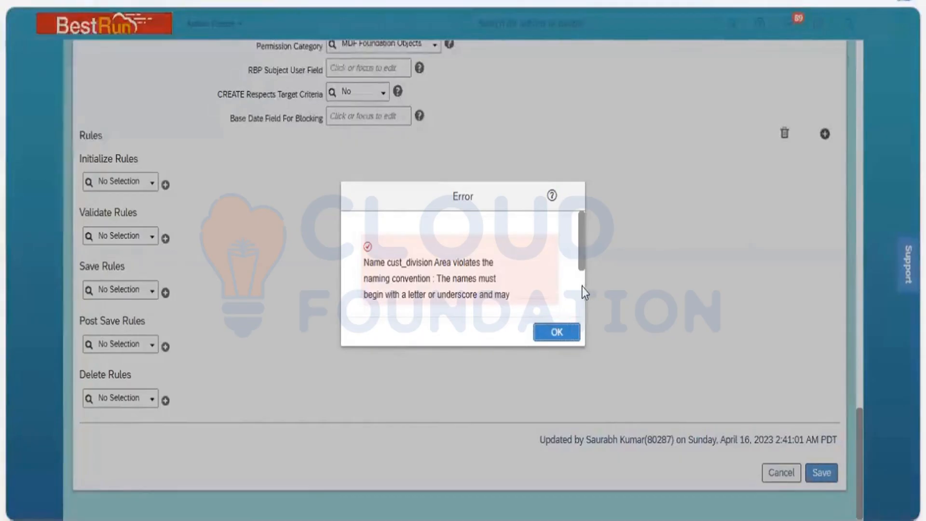
scroll(579, 297, down, 2)
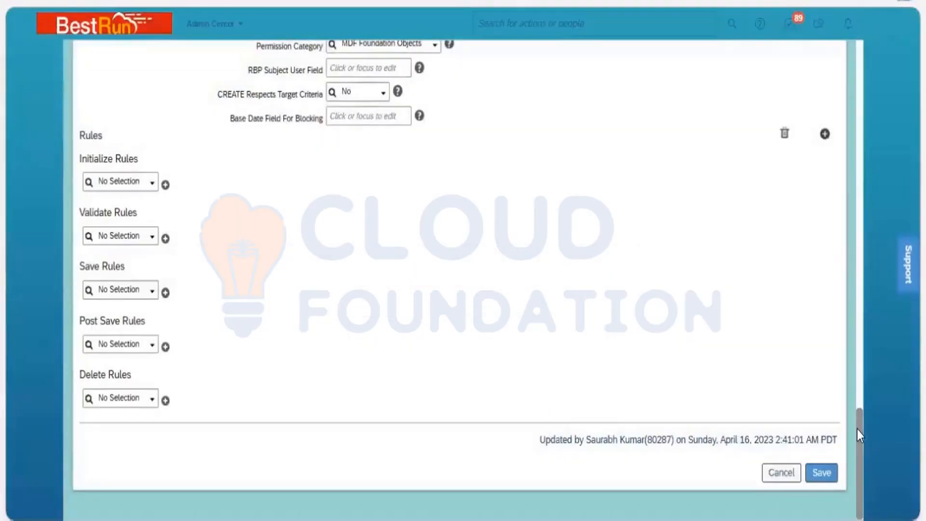
Reopen the details of the cust_division Area field and set its label to Division
drag(858, 429, 854, 312)
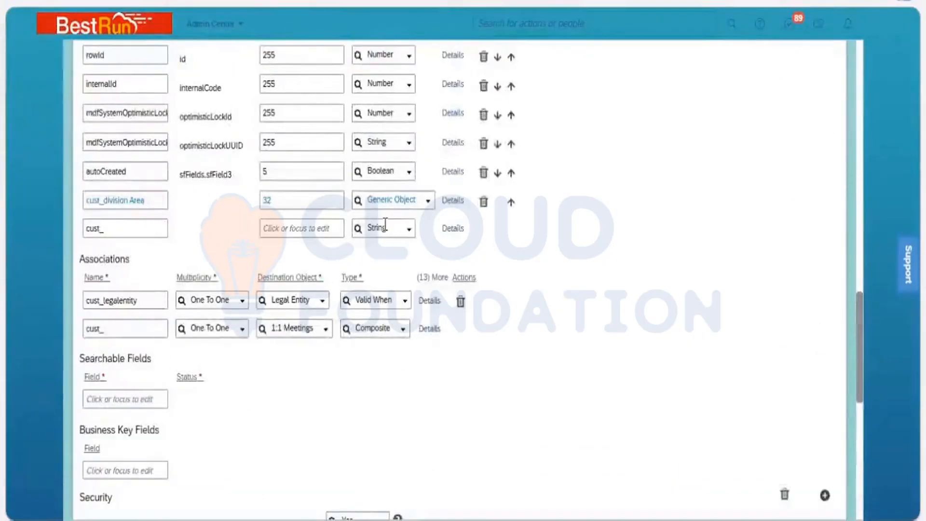
click(451, 209)
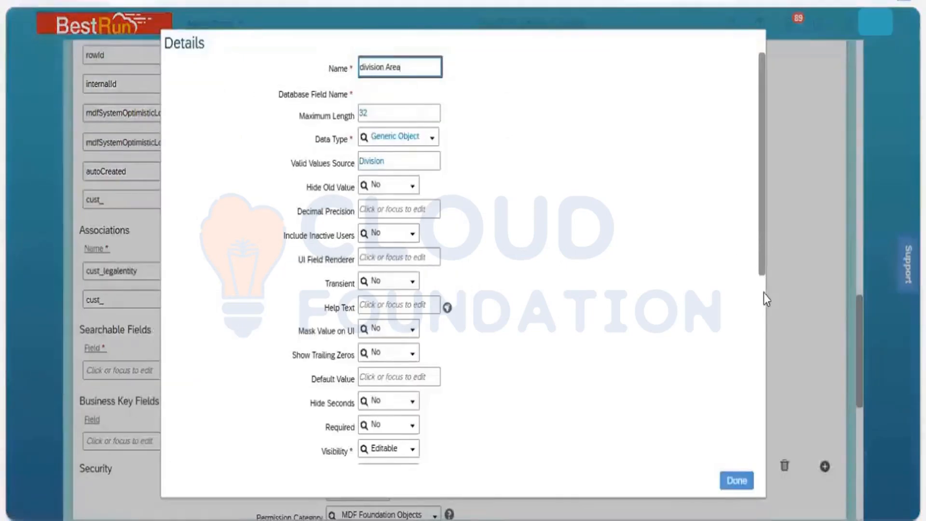
scroll(765, 361, down, 5)
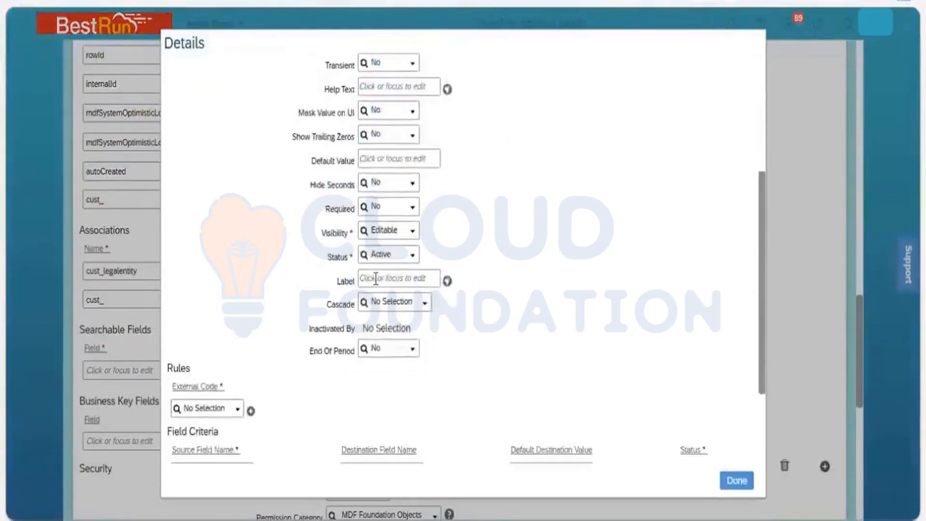
click(375, 279)
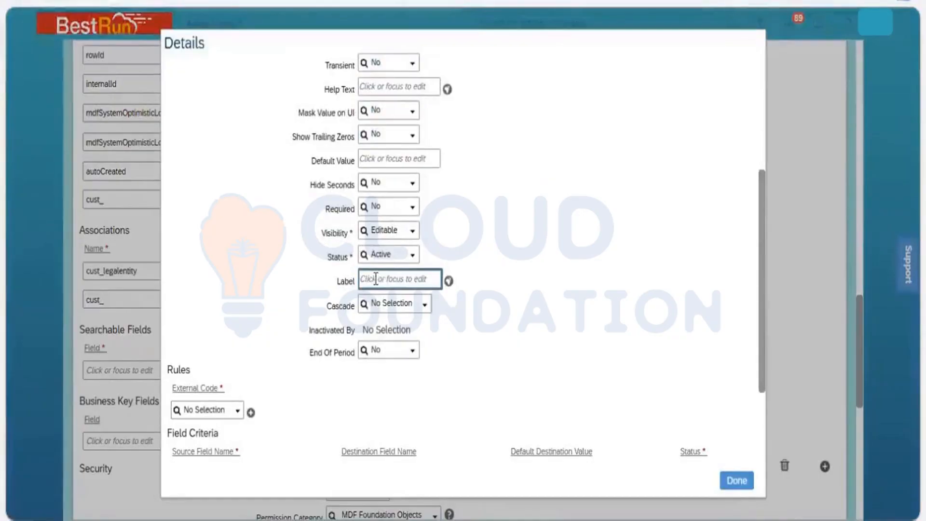
text(Division)
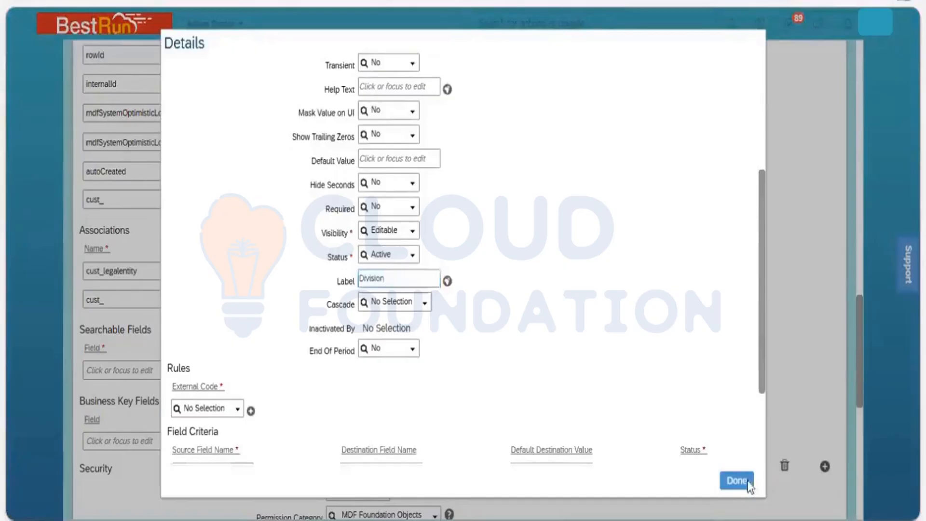
click(742, 483)
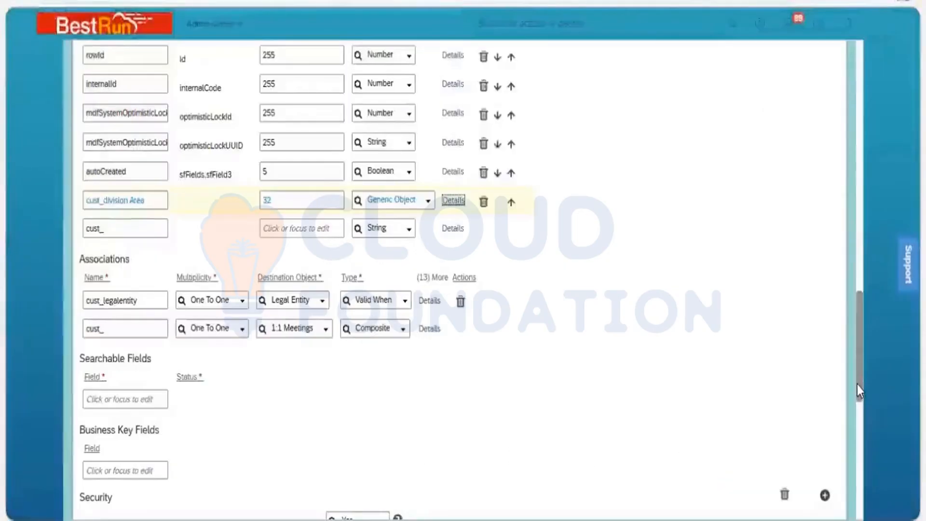
Try again to save the Business Unit object definition with the labelled division field
scroll(861, 468, down, 12)
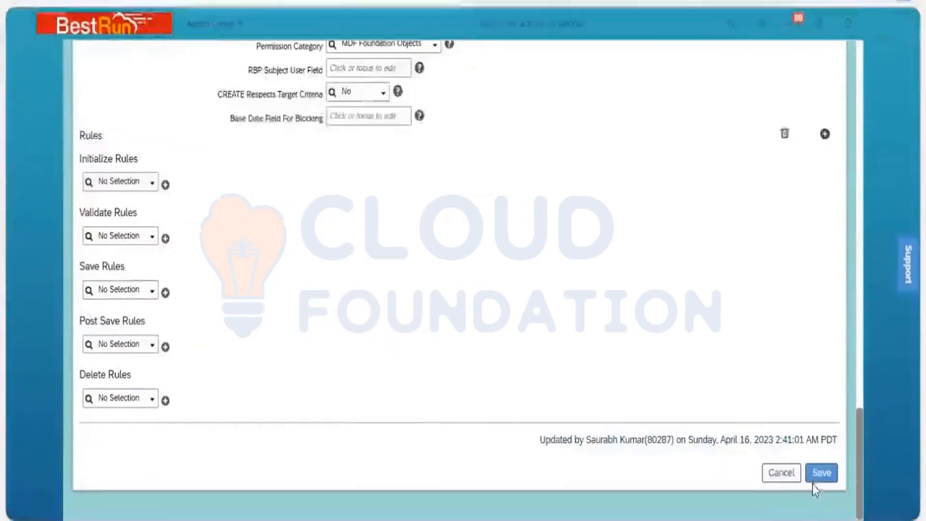
click(819, 473)
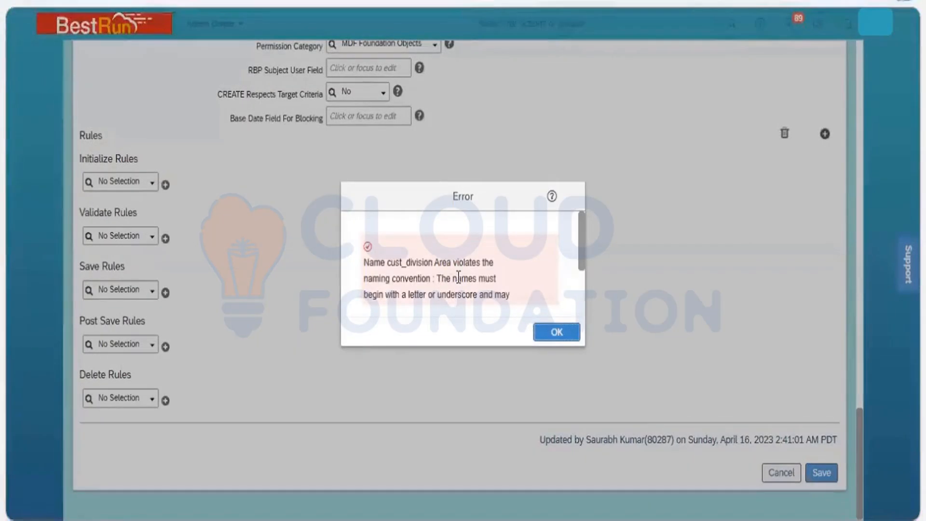
click(556, 333)
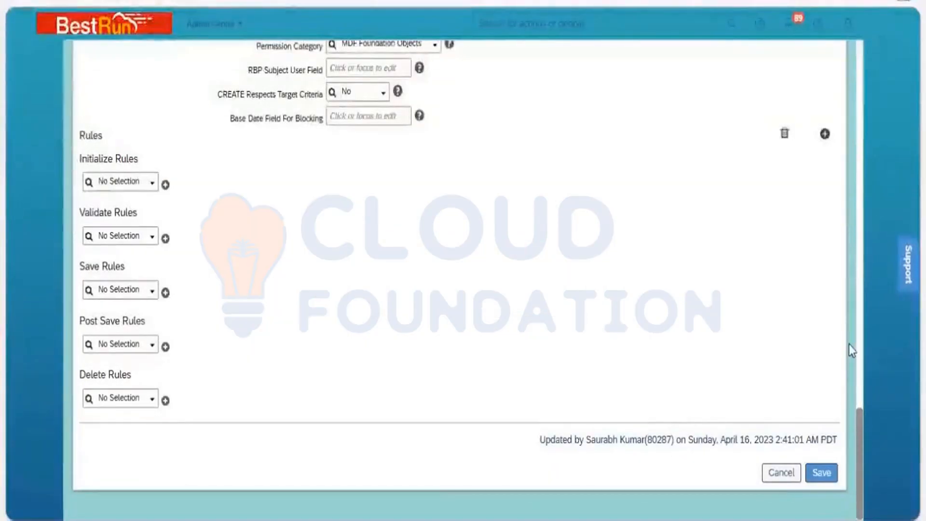
Reopen the details of the cust_division Area field and extend its label to Division Area
scroll(848, 313, up, 10)
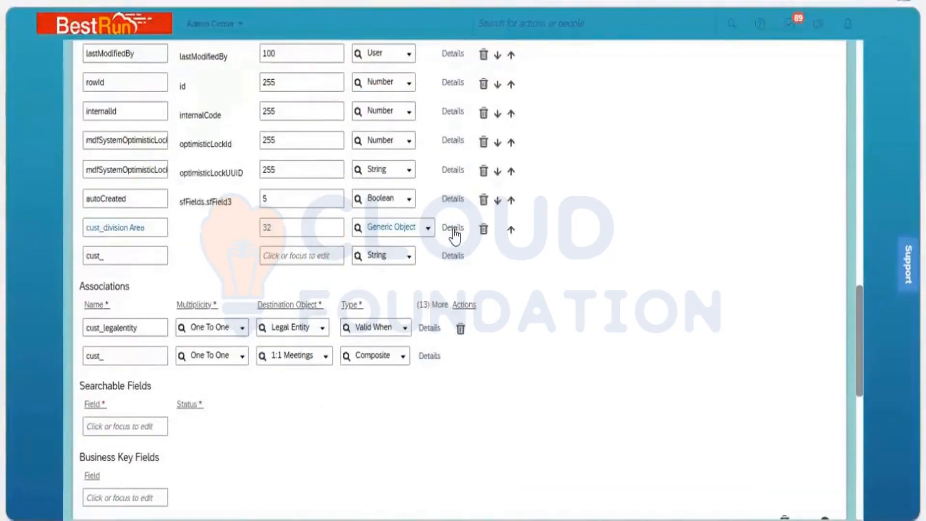
click(454, 235)
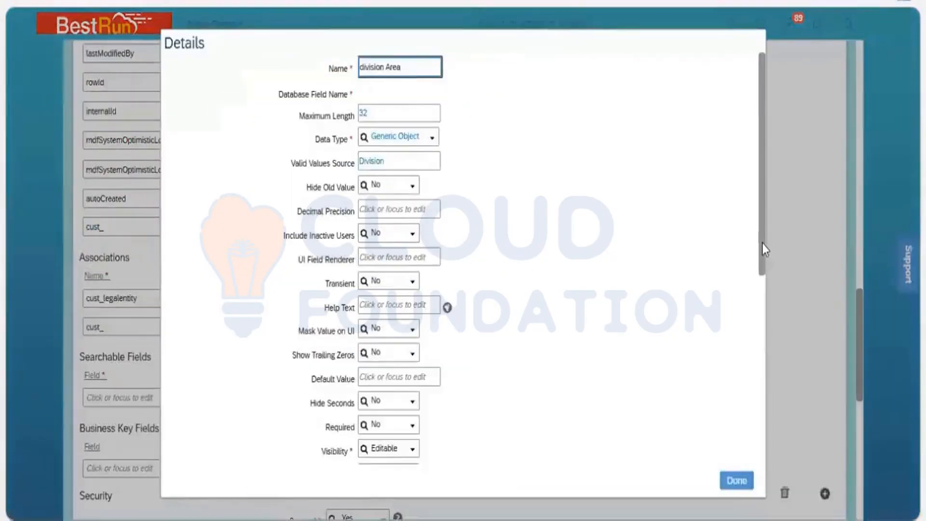
drag(762, 244, 760, 377)
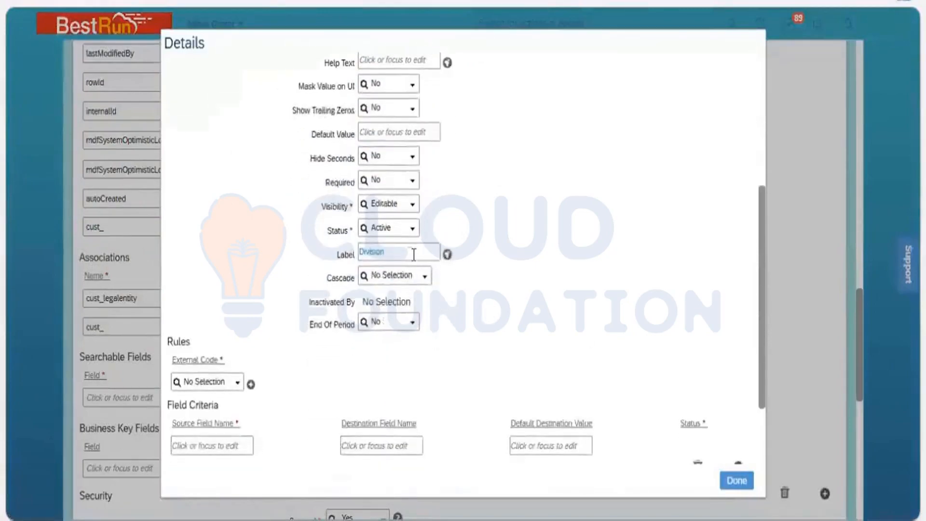
click(411, 252)
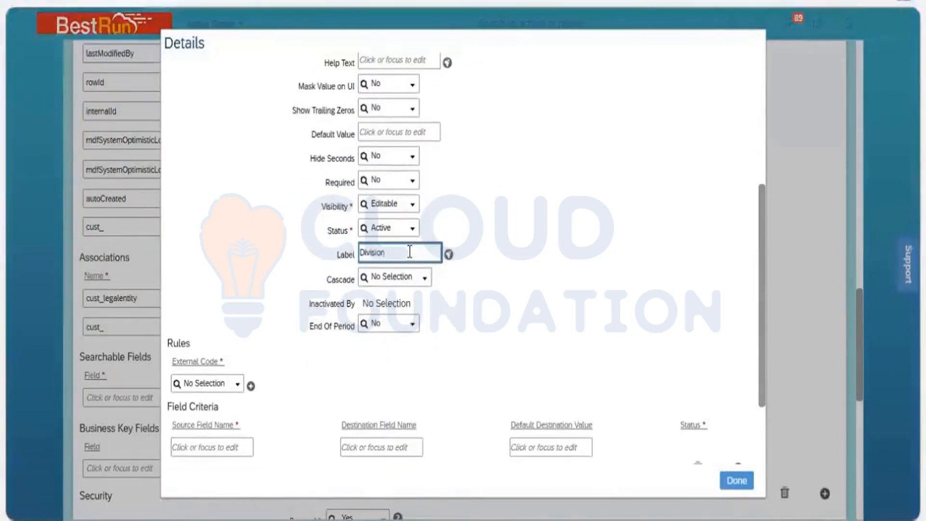
text(Area)
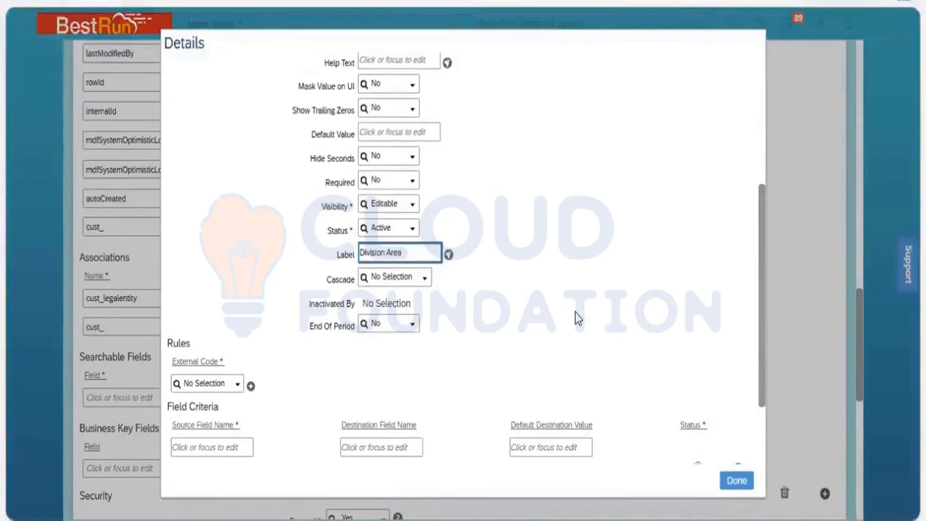
click(768, 283)
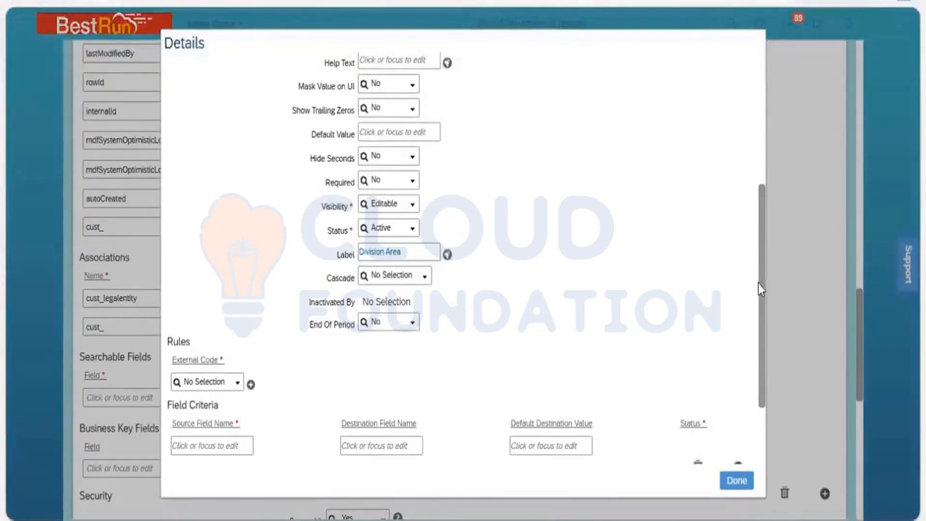
Review the cust_division Area field's details, including the translations of its label
drag(760, 283, 765, 92)
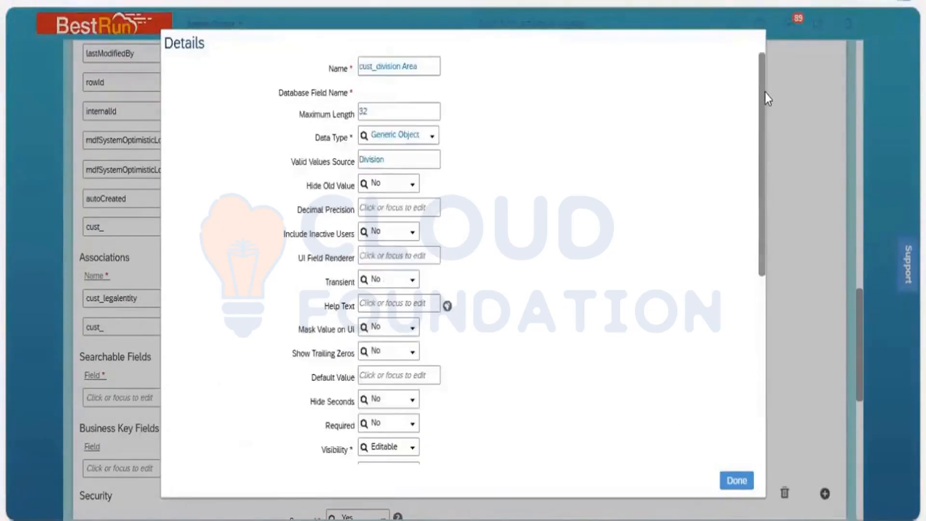
scroll(765, 365, down, 7)
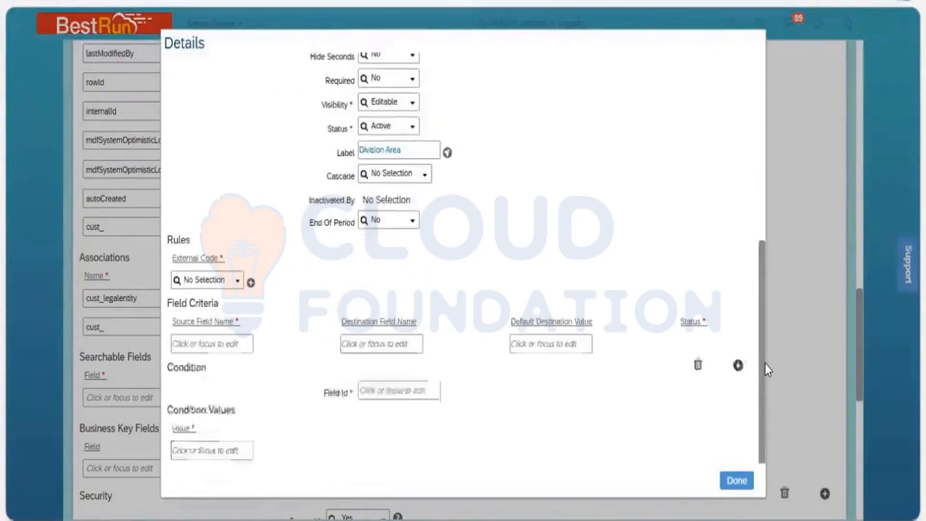
click(420, 152)
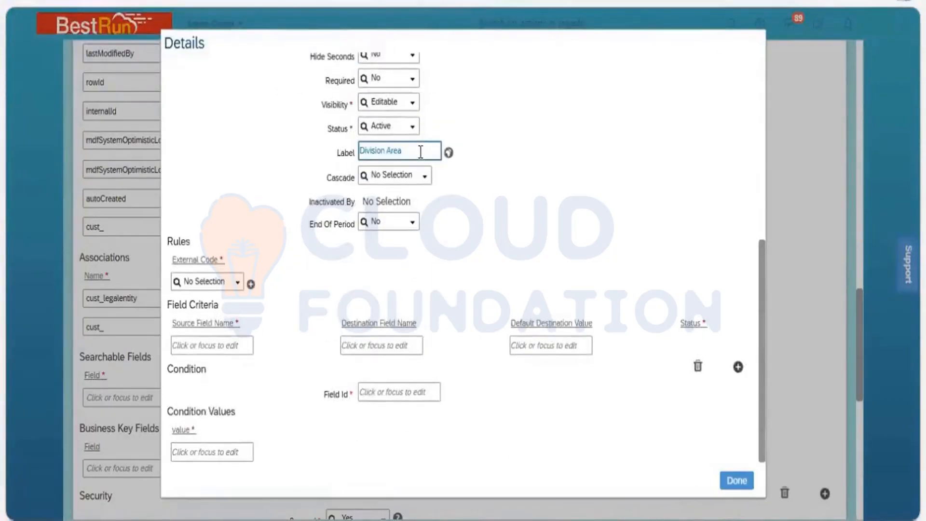
triple_click(420, 152)
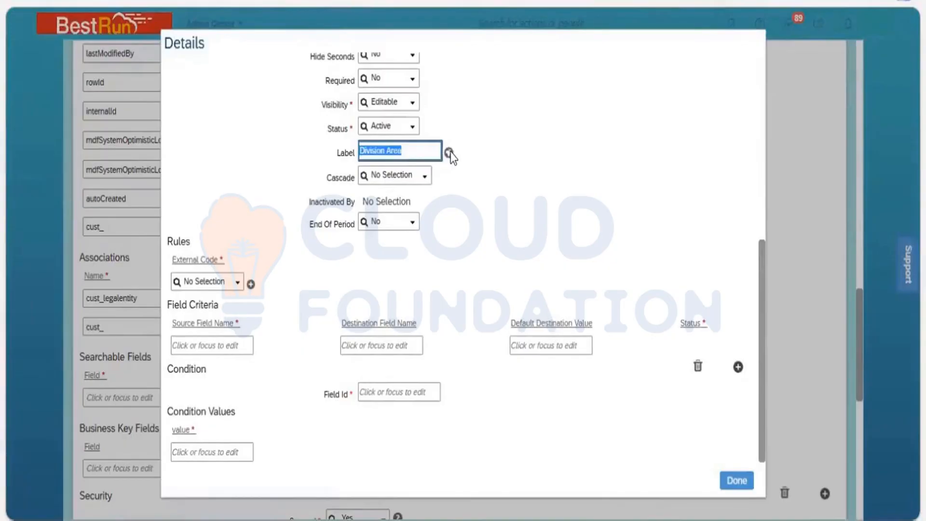
click(449, 153)
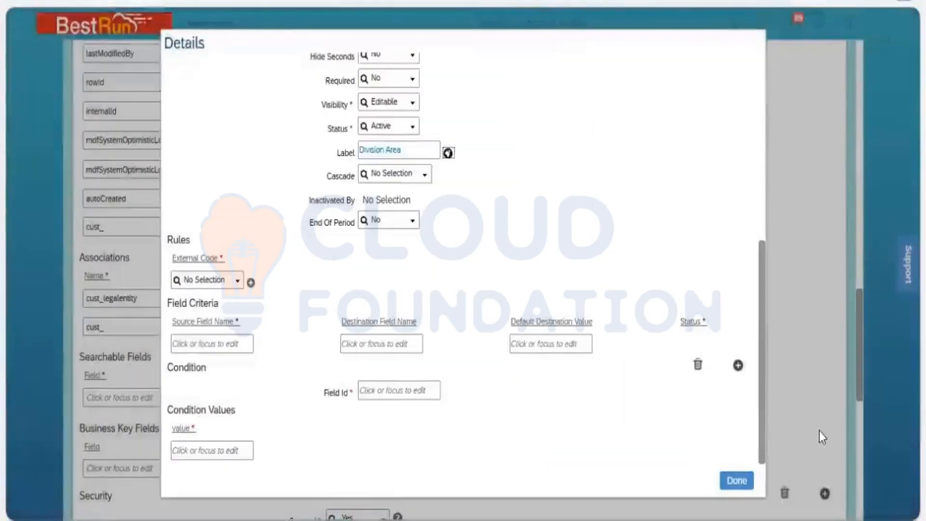
Try to save the Business Unit object definition with the Division Area label and read the full response
drag(860, 376, 861, 487)
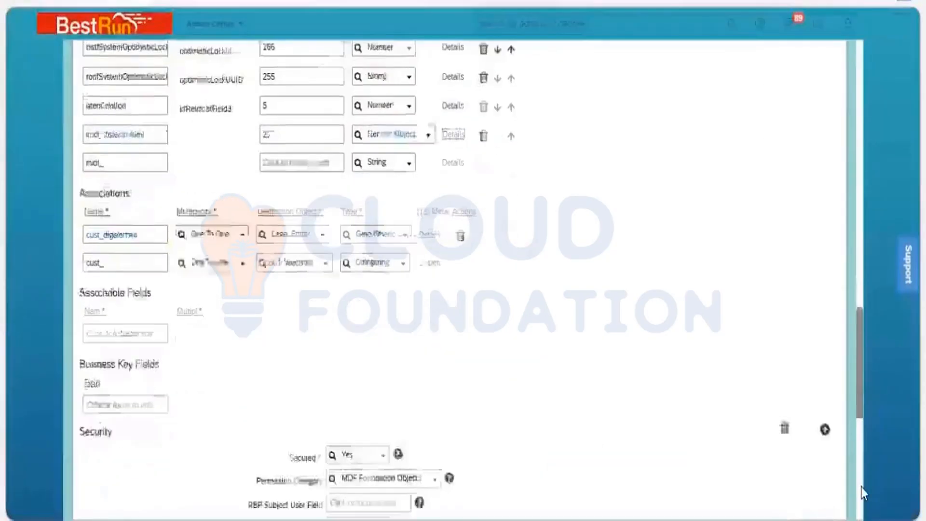
scroll(820, 466, down, 2)
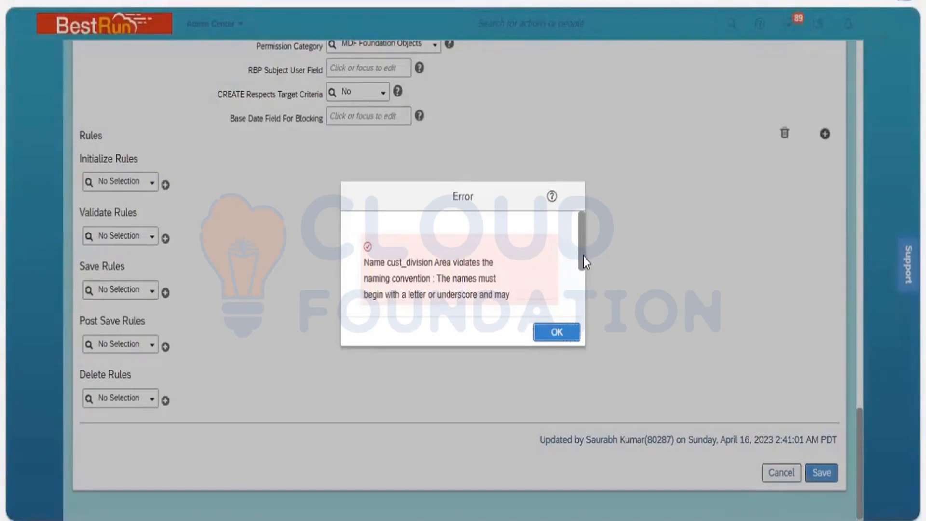
drag(581, 264, 581, 306)
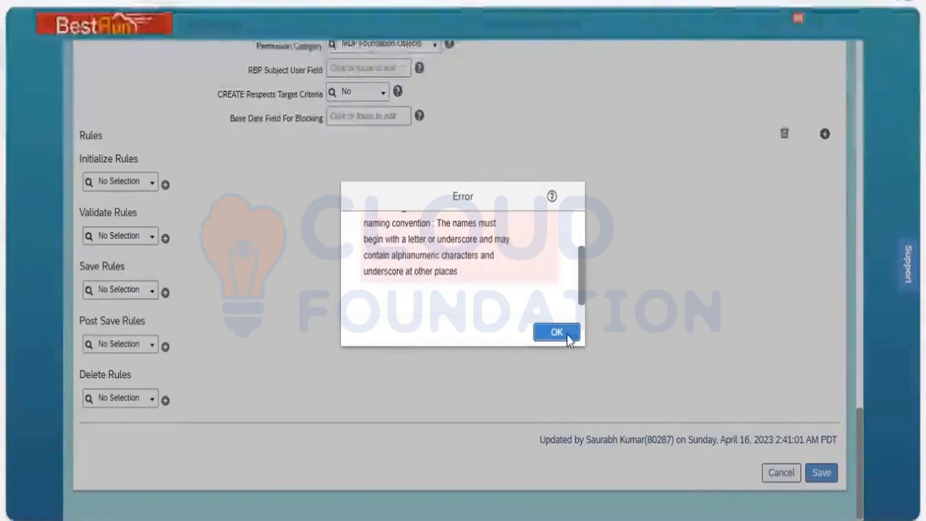
key(Return)
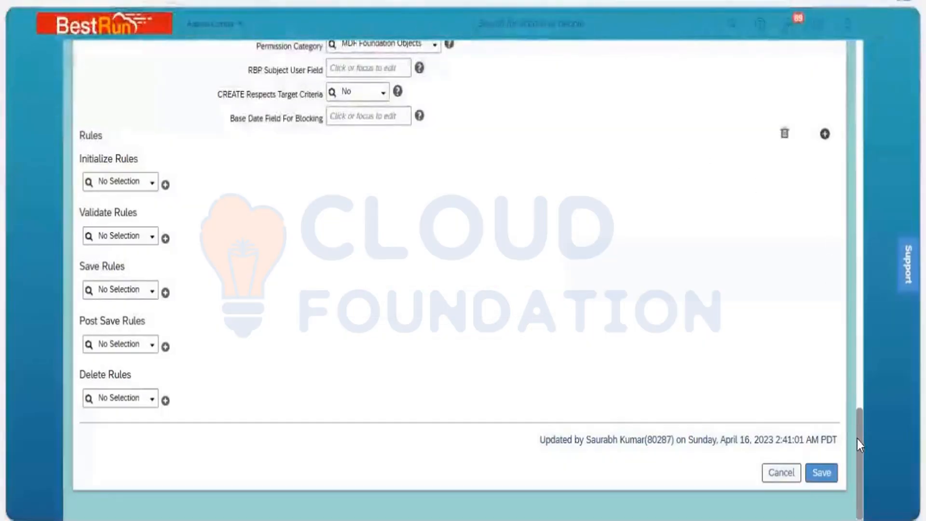
Rename the custom division field to cust_divisionArea and save the Business Unit object definition
scroll(850, 351, up, 10)
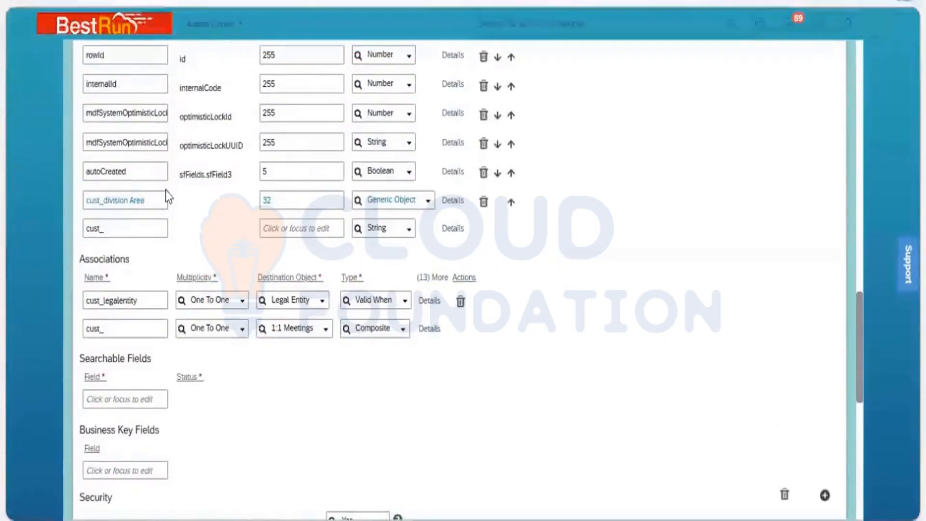
click(119, 203)
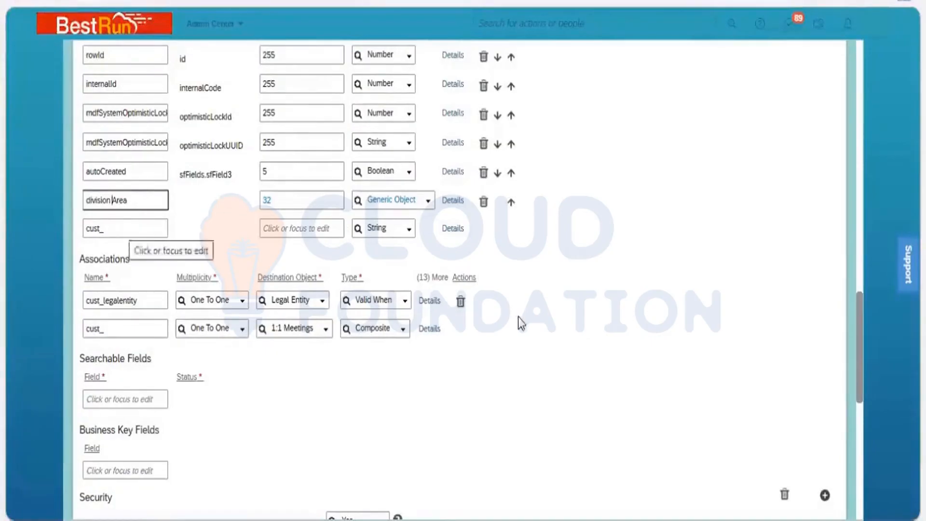
key(BackSpace)
click(814, 382)
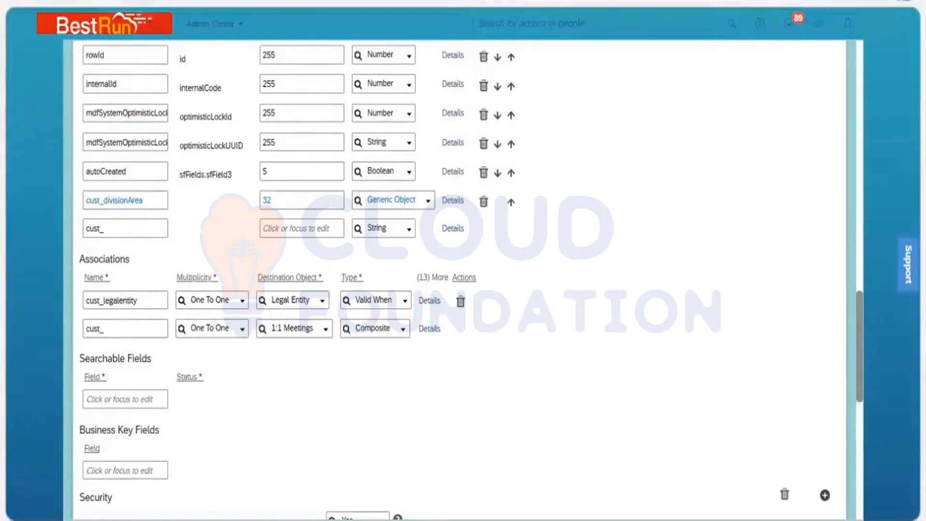
scroll(826, 484, down, 7)
click(825, 480)
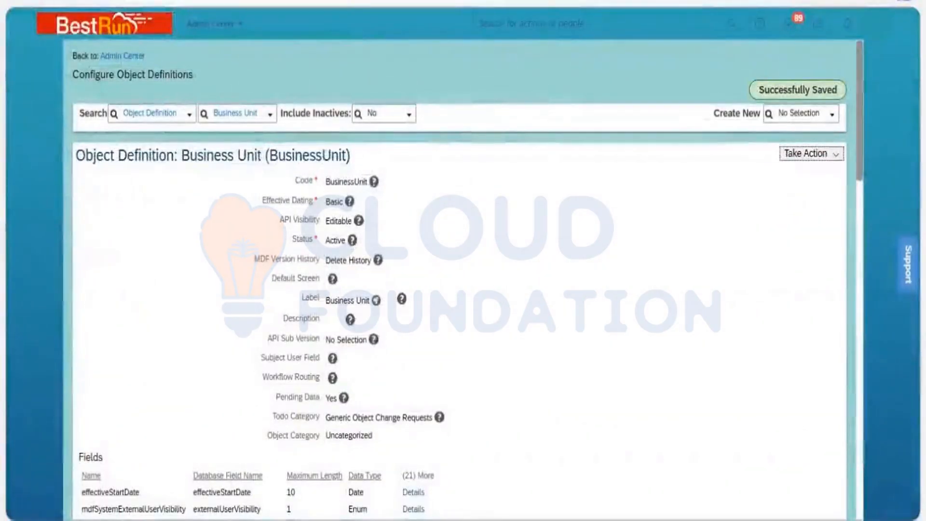
Open the 3200 NGI Services business unit in Manage Data for correction and view the choices for Division Area
click(409, 1)
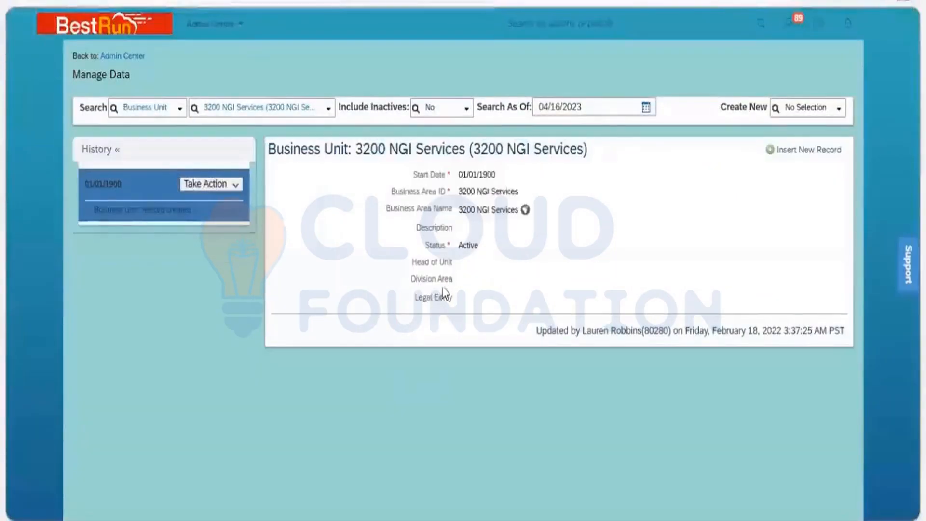
click(239, 205)
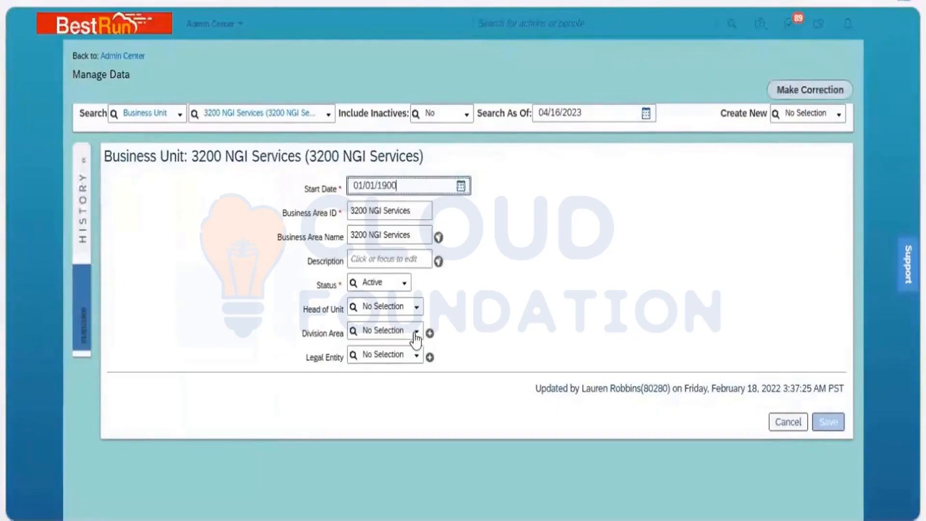
click(415, 336)
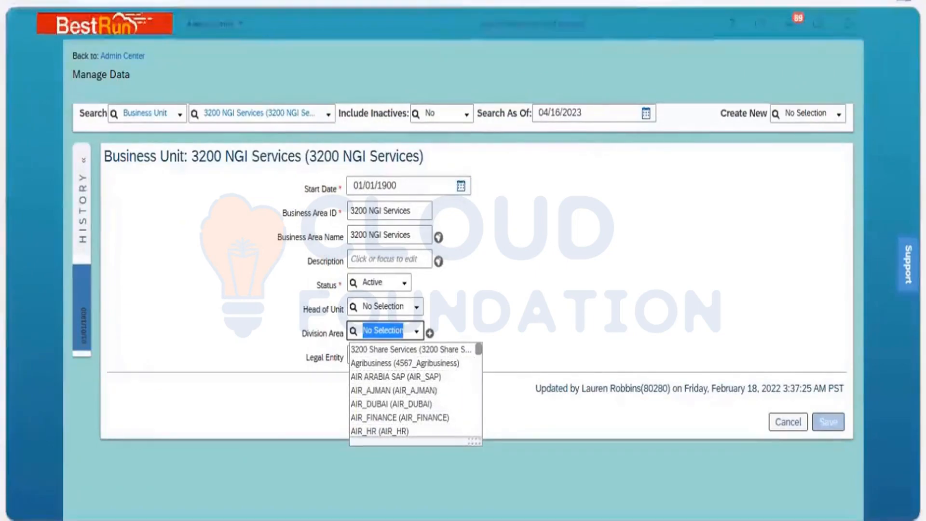
Reload the Manage Data page showing the 3200 NGI Services record and duplicate its browser tab
right_click(428, 1)
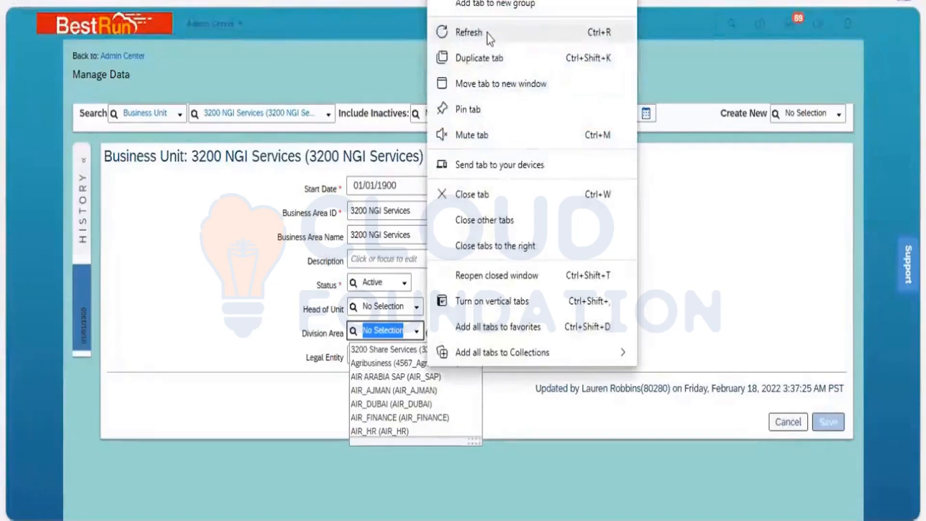
click(469, 32)
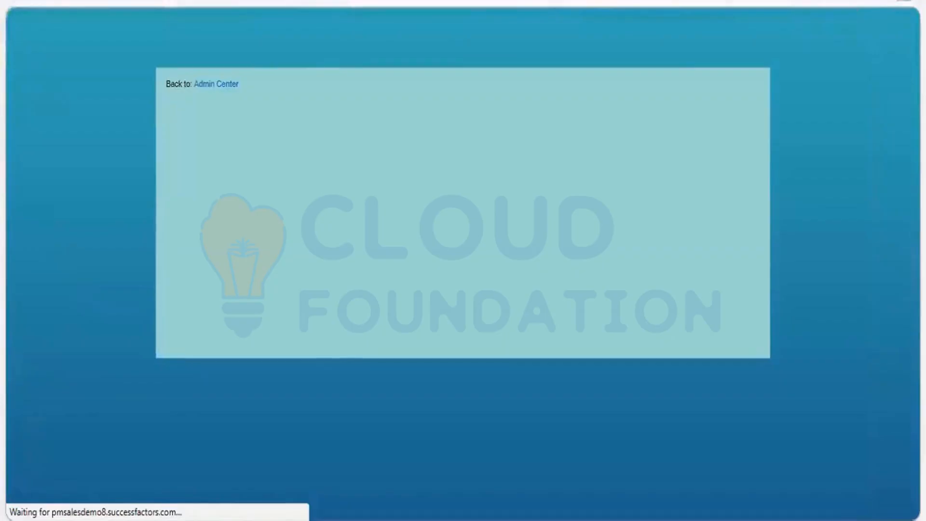
right_click(471, 27)
click(492, 50)
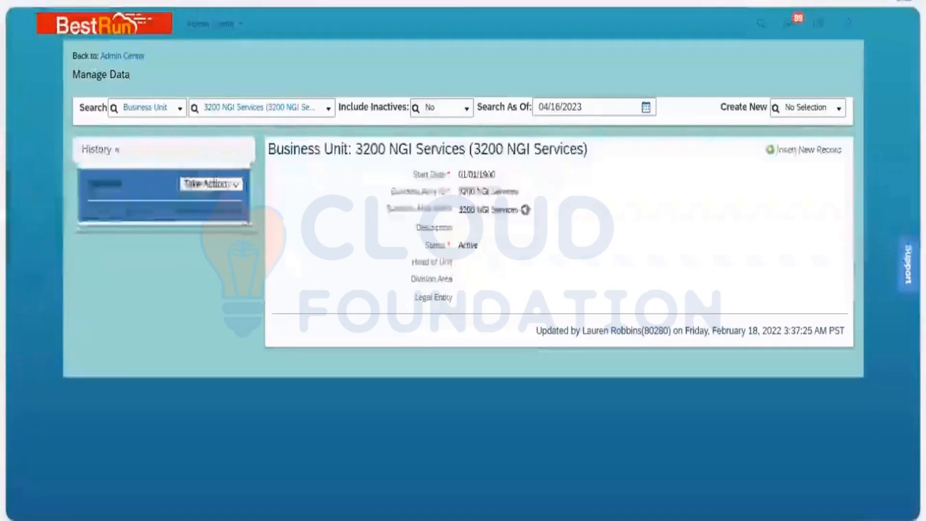
Reopen the 3200 NGI Services record for correction and set its Division Area to 3200 Share Services
click(235, 186)
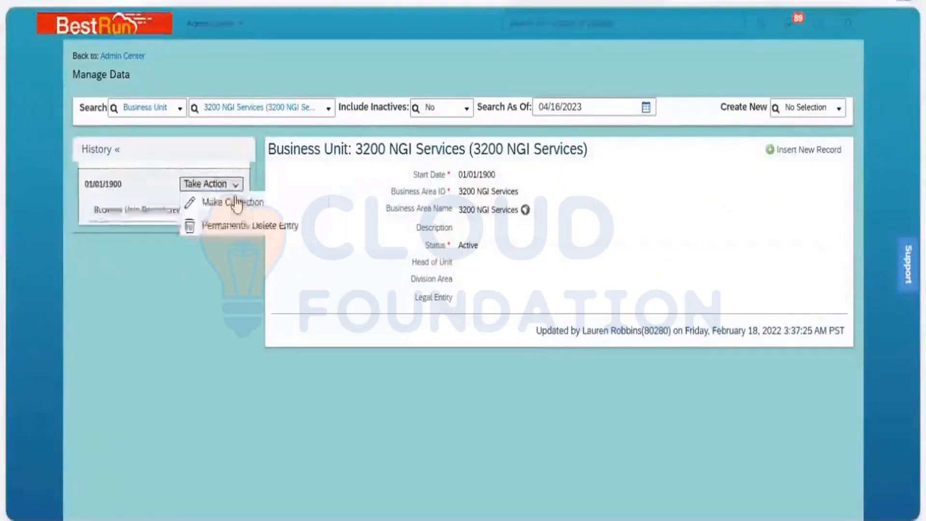
click(235, 203)
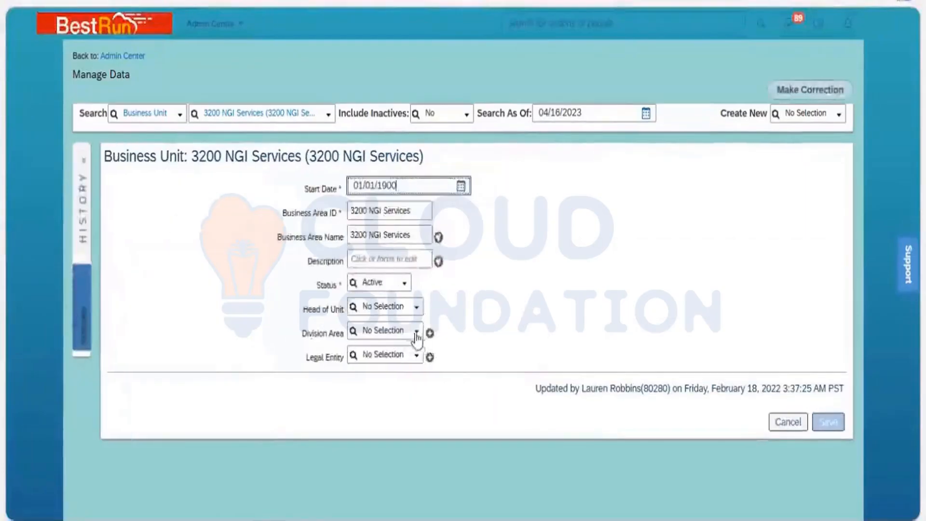
click(415, 334)
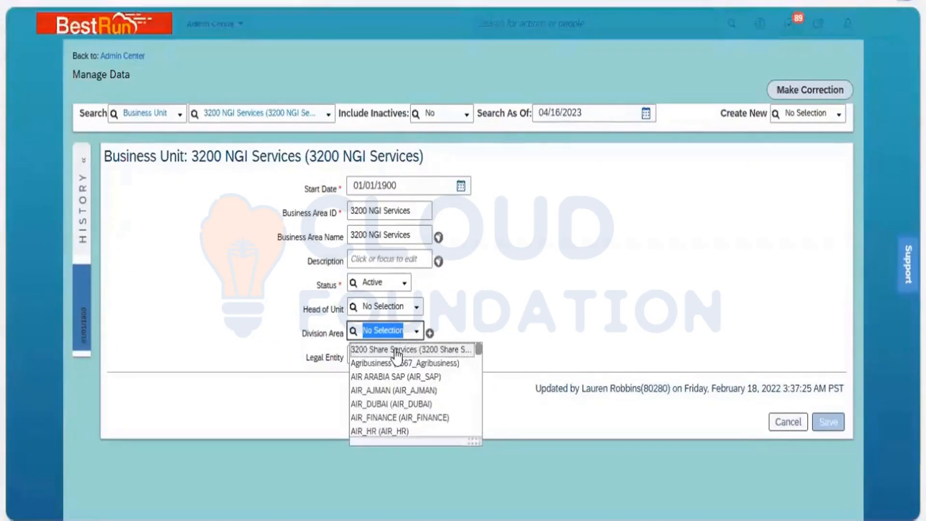
click(414, 349)
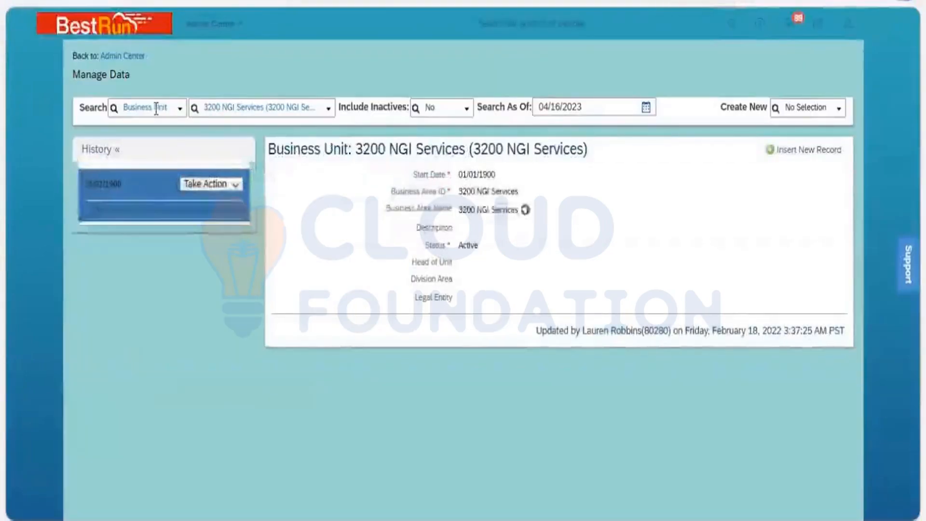
Look up Division records in the other Manage Data tab, and view the 3200 Share Services details from the Division Area field
click(156, 109)
text(div)
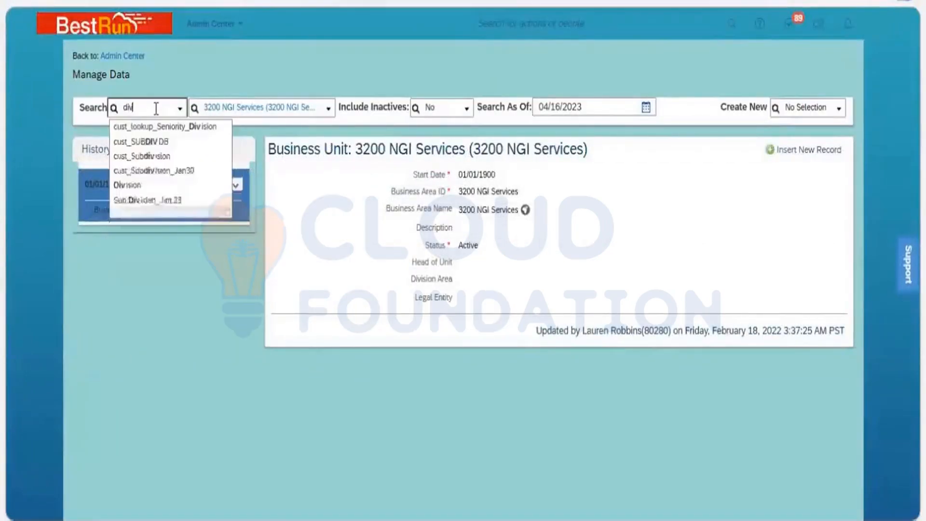
text(ision)
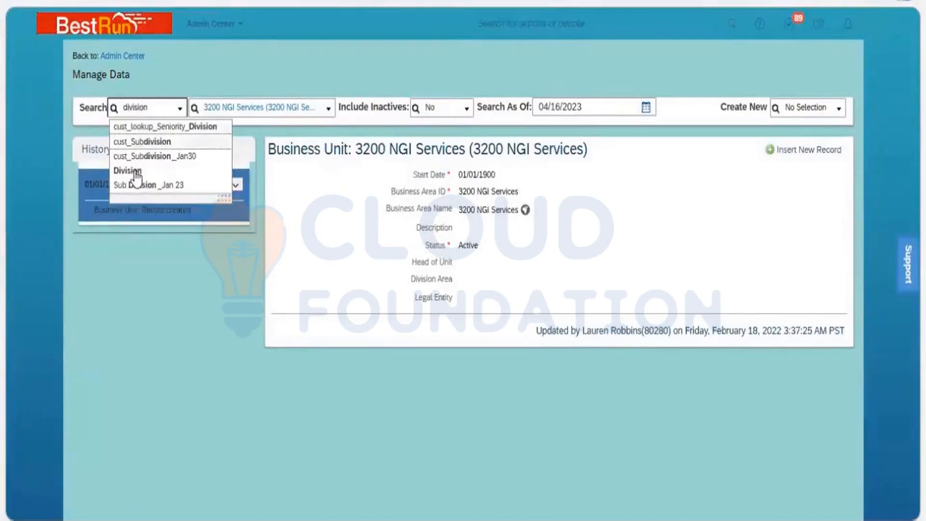
click(136, 174)
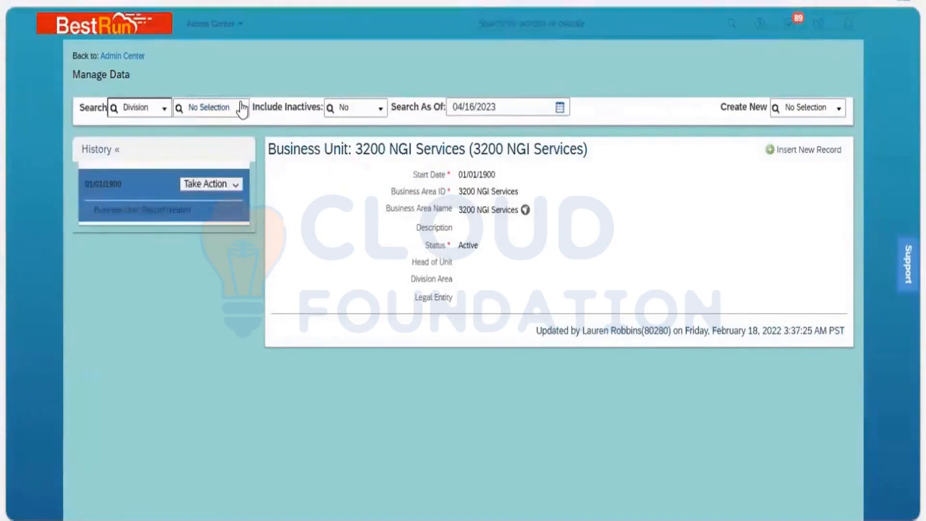
click(243, 109)
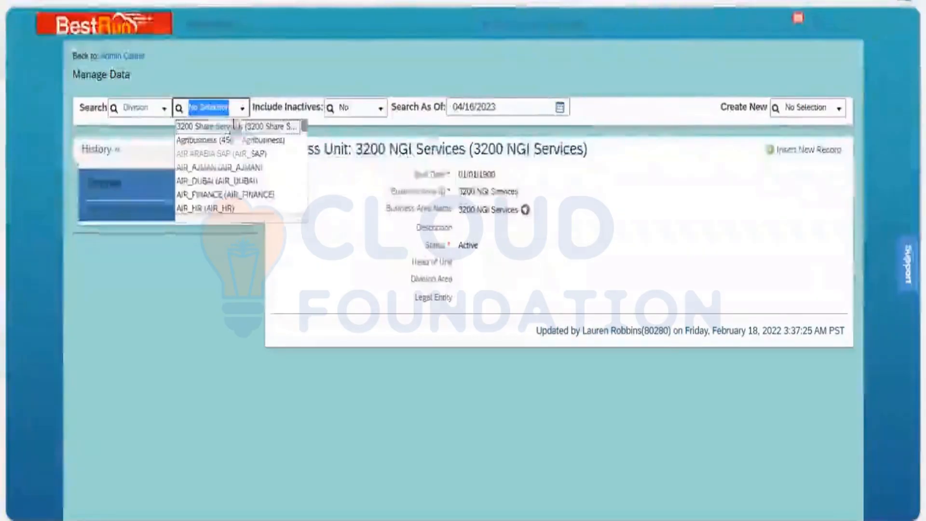
key(Return)
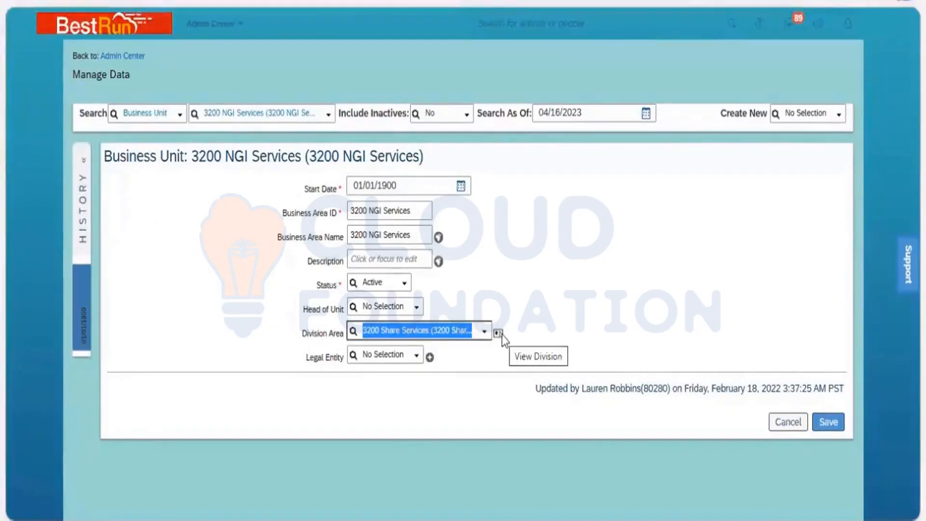
click(498, 333)
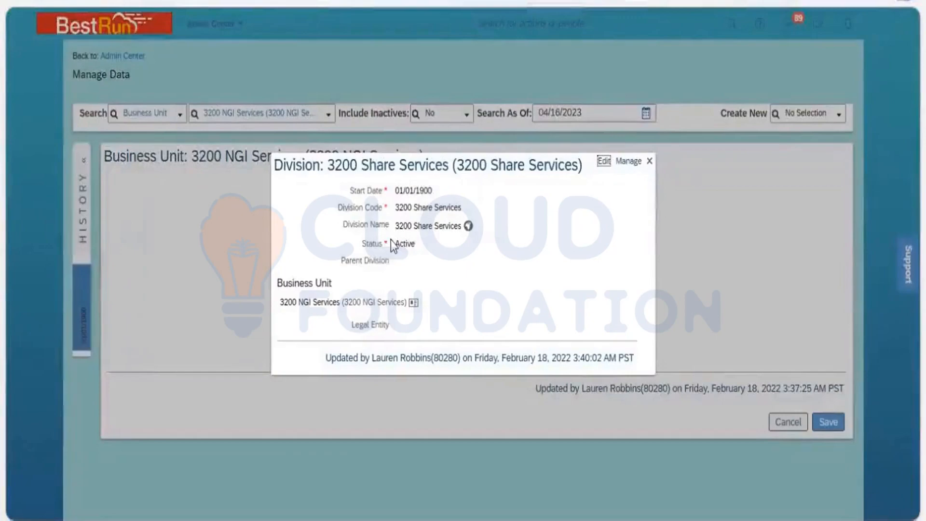
click(649, 163)
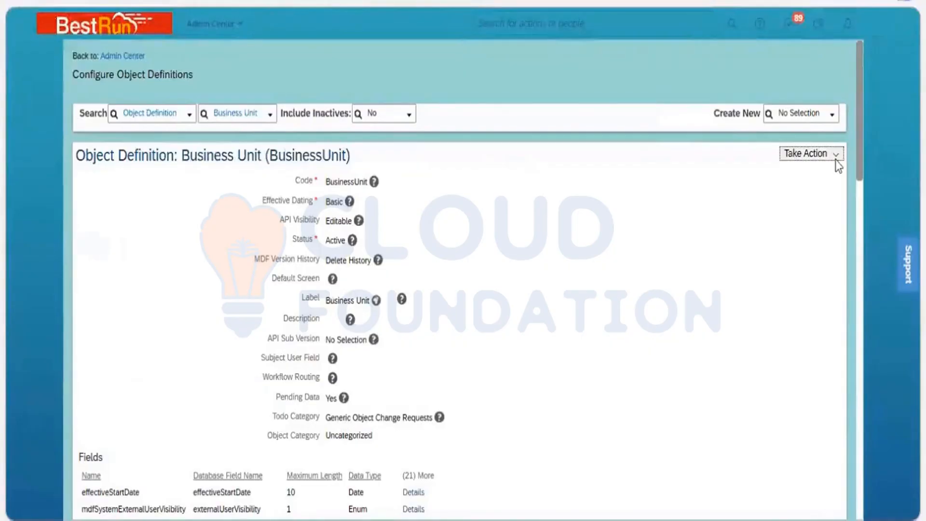
Open the Business Unit object definition for correction and delete the cust_divisionArea field
click(835, 155)
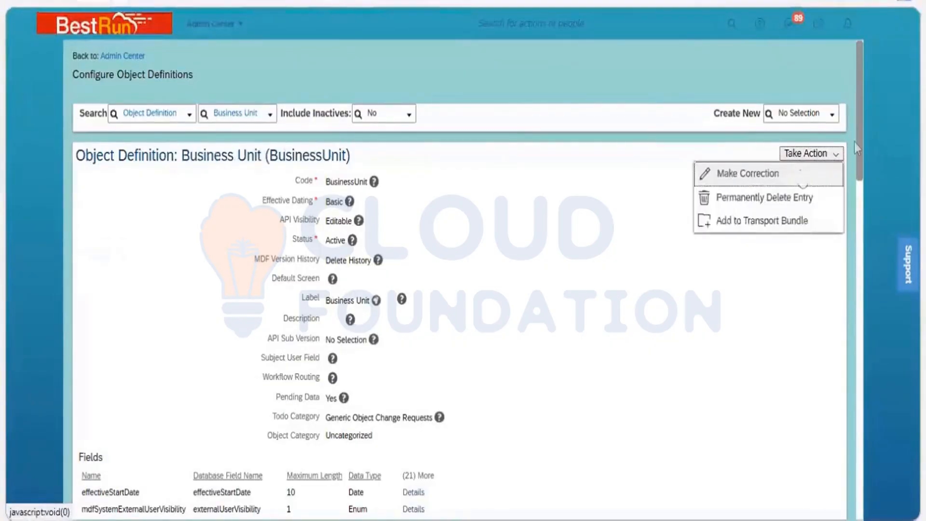
drag(858, 135, 857, 363)
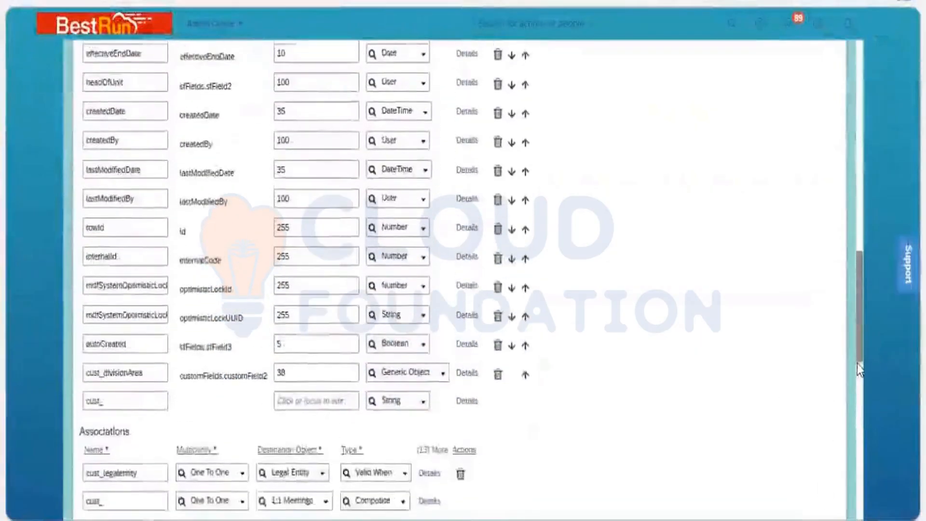
scroll(428, 365, down, 1)
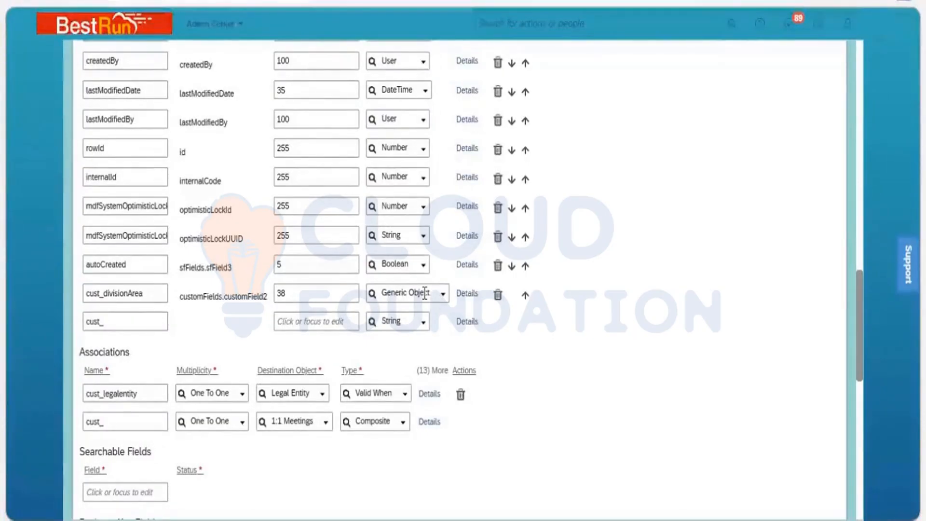
click(498, 295)
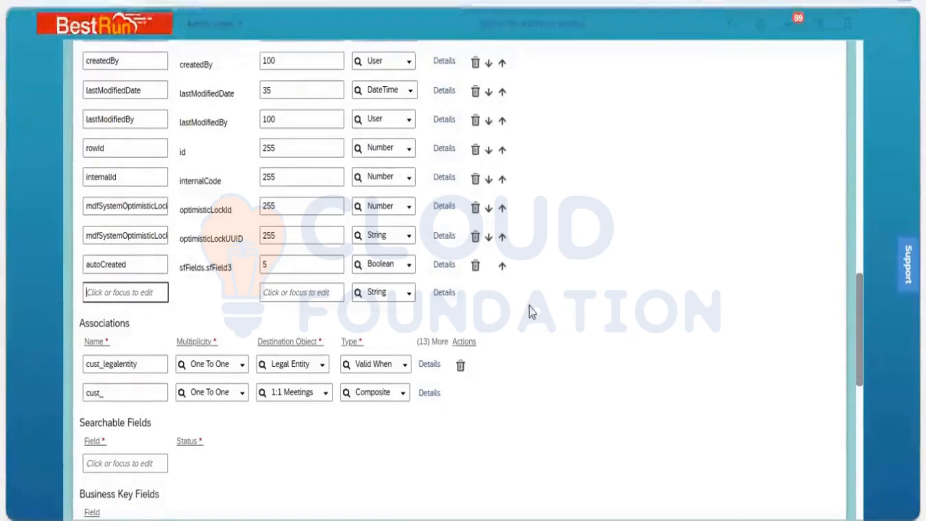
Examine the data types available for a new field of the Business Unit object definition
click(409, 298)
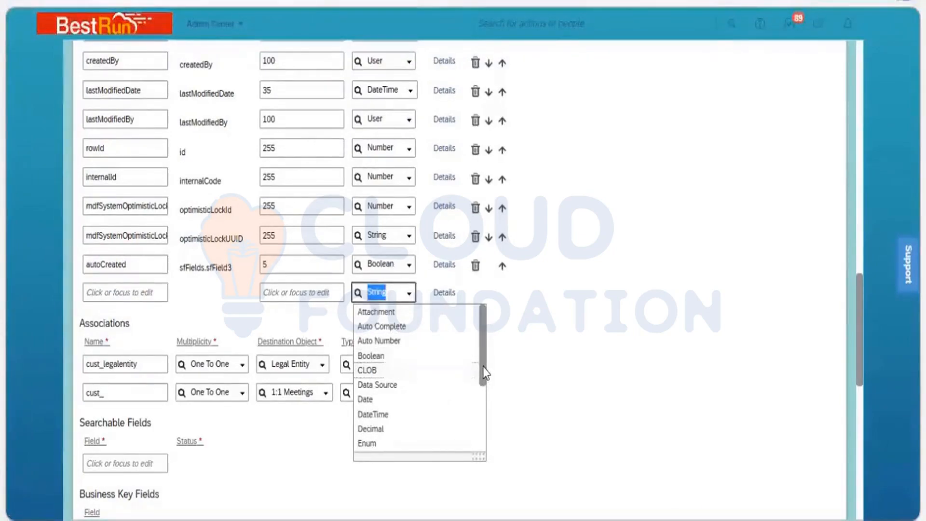
scroll(483, 409, down, 1)
scroll(482, 408, down, 1)
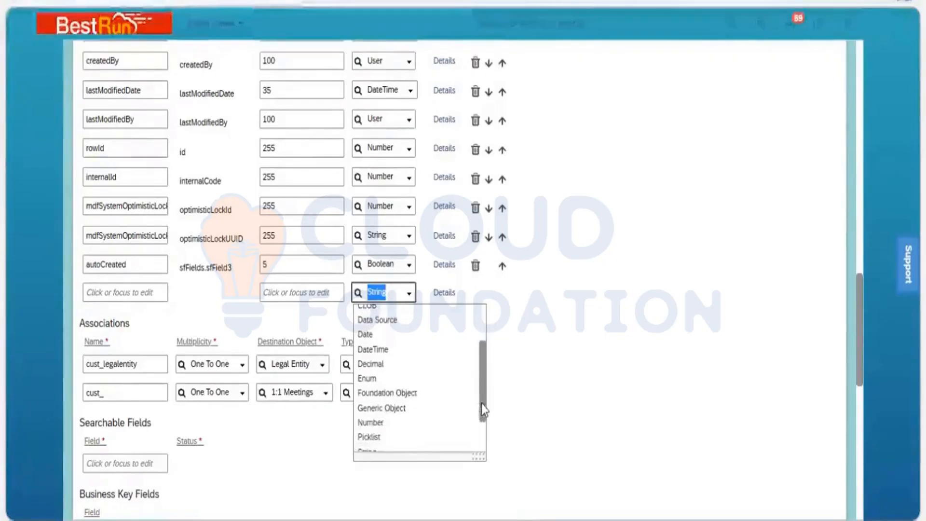